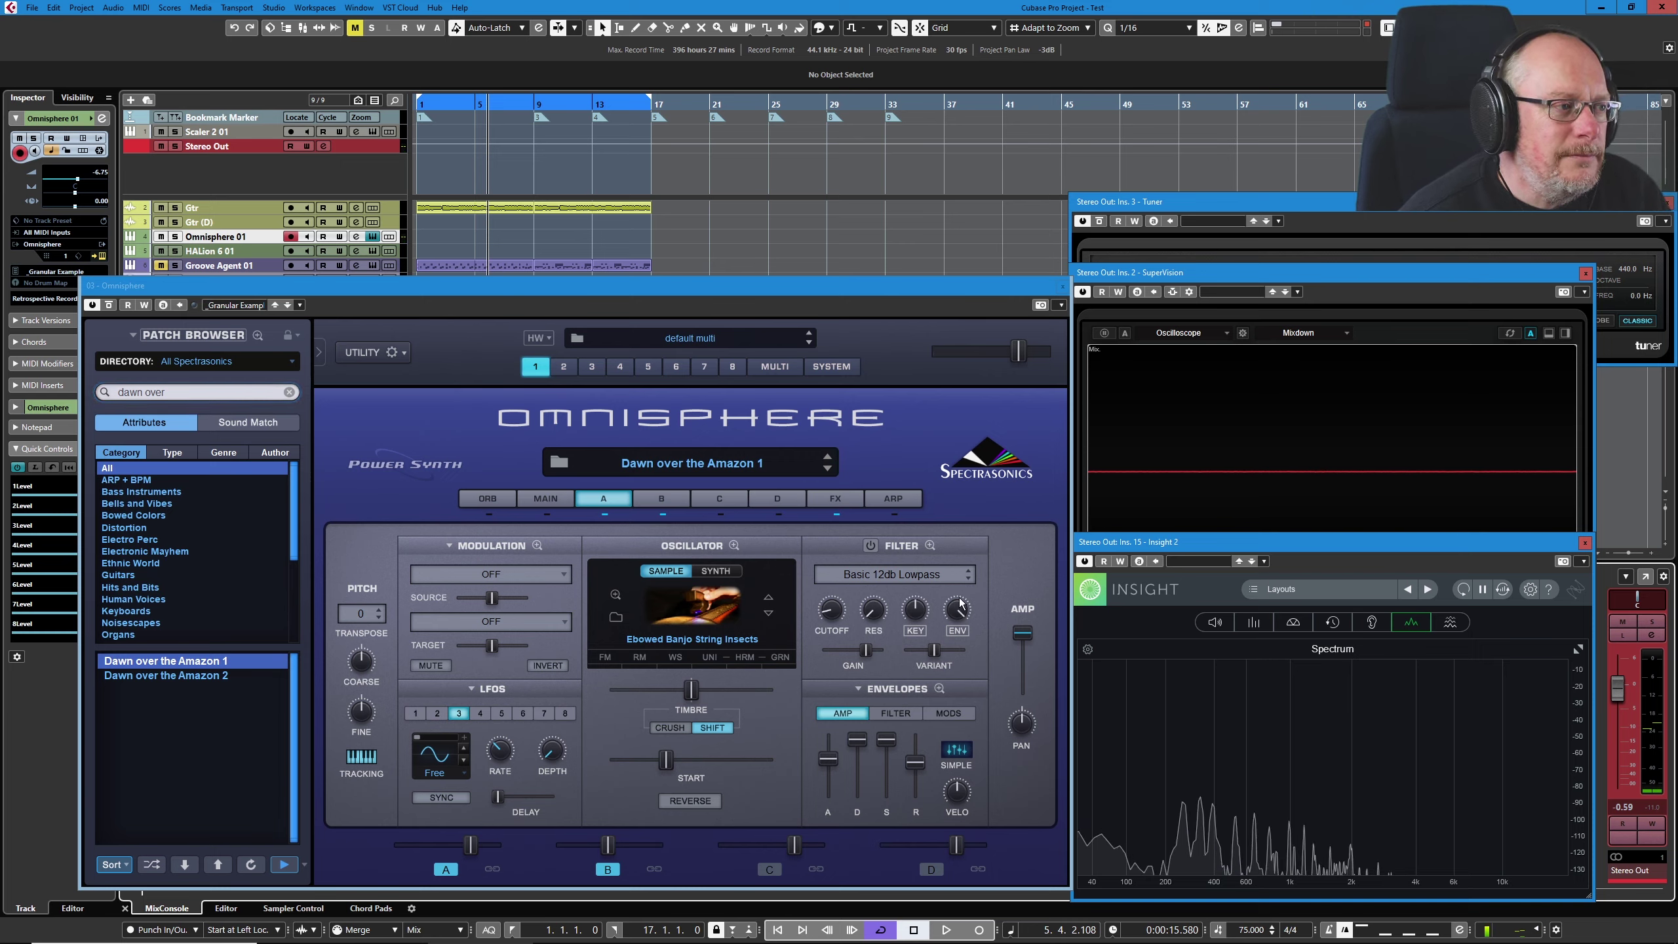
- Solo layer A of Dawn over the Amazon 1 by switching off layer B and the patch's effects
click(546, 501)
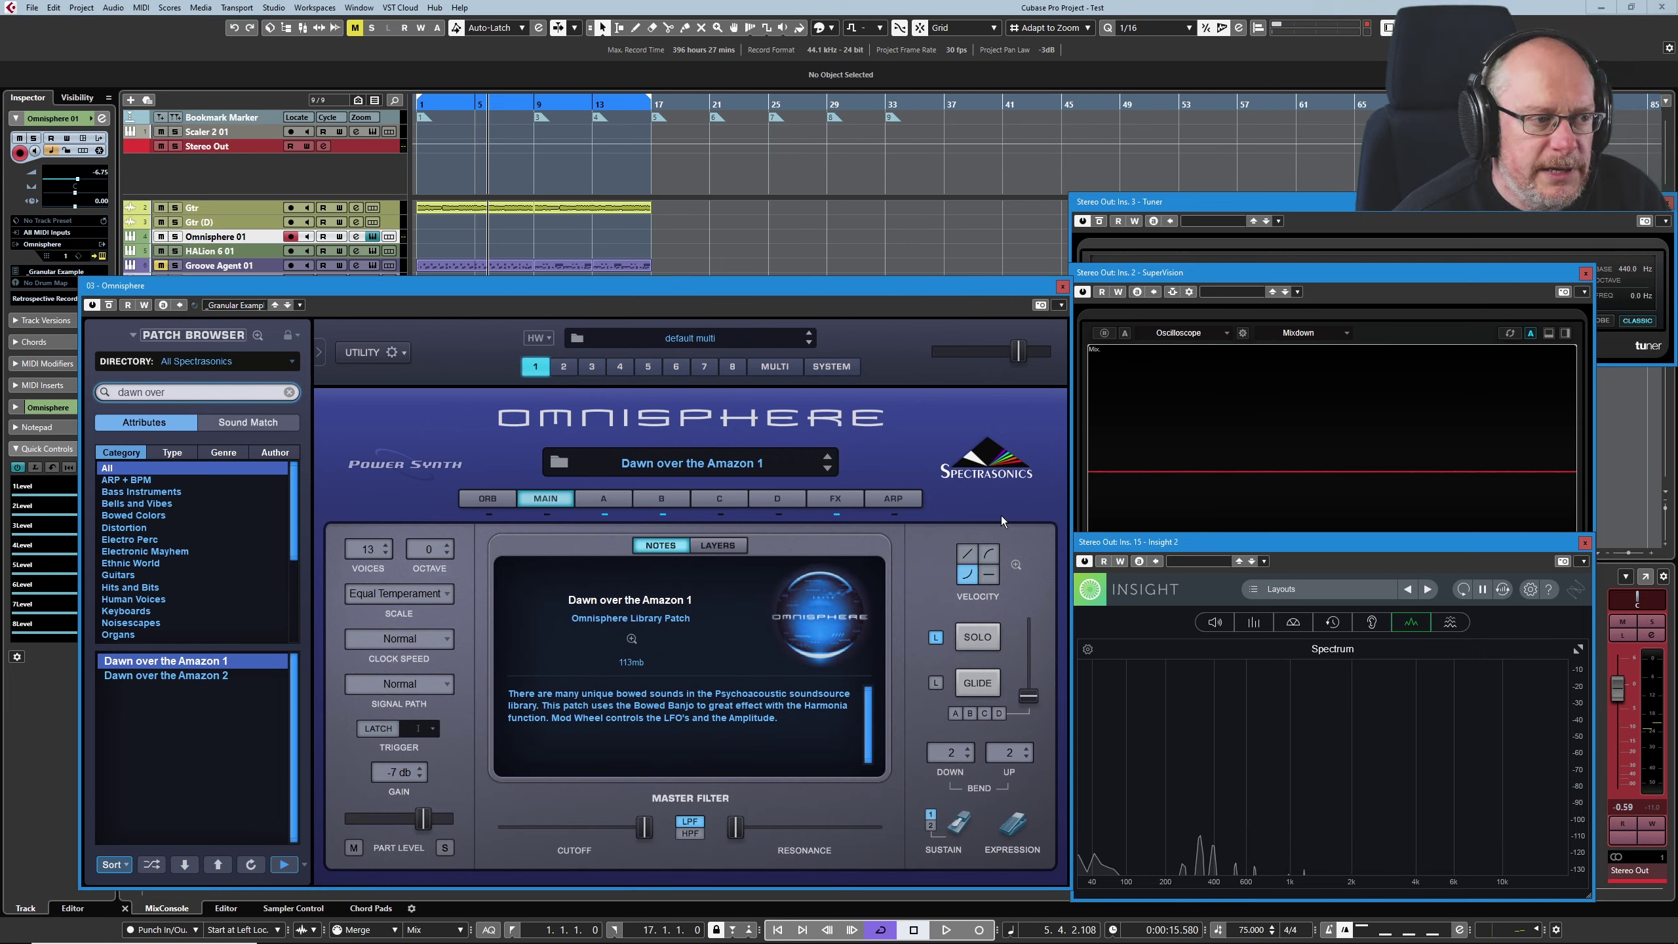
click(606, 499)
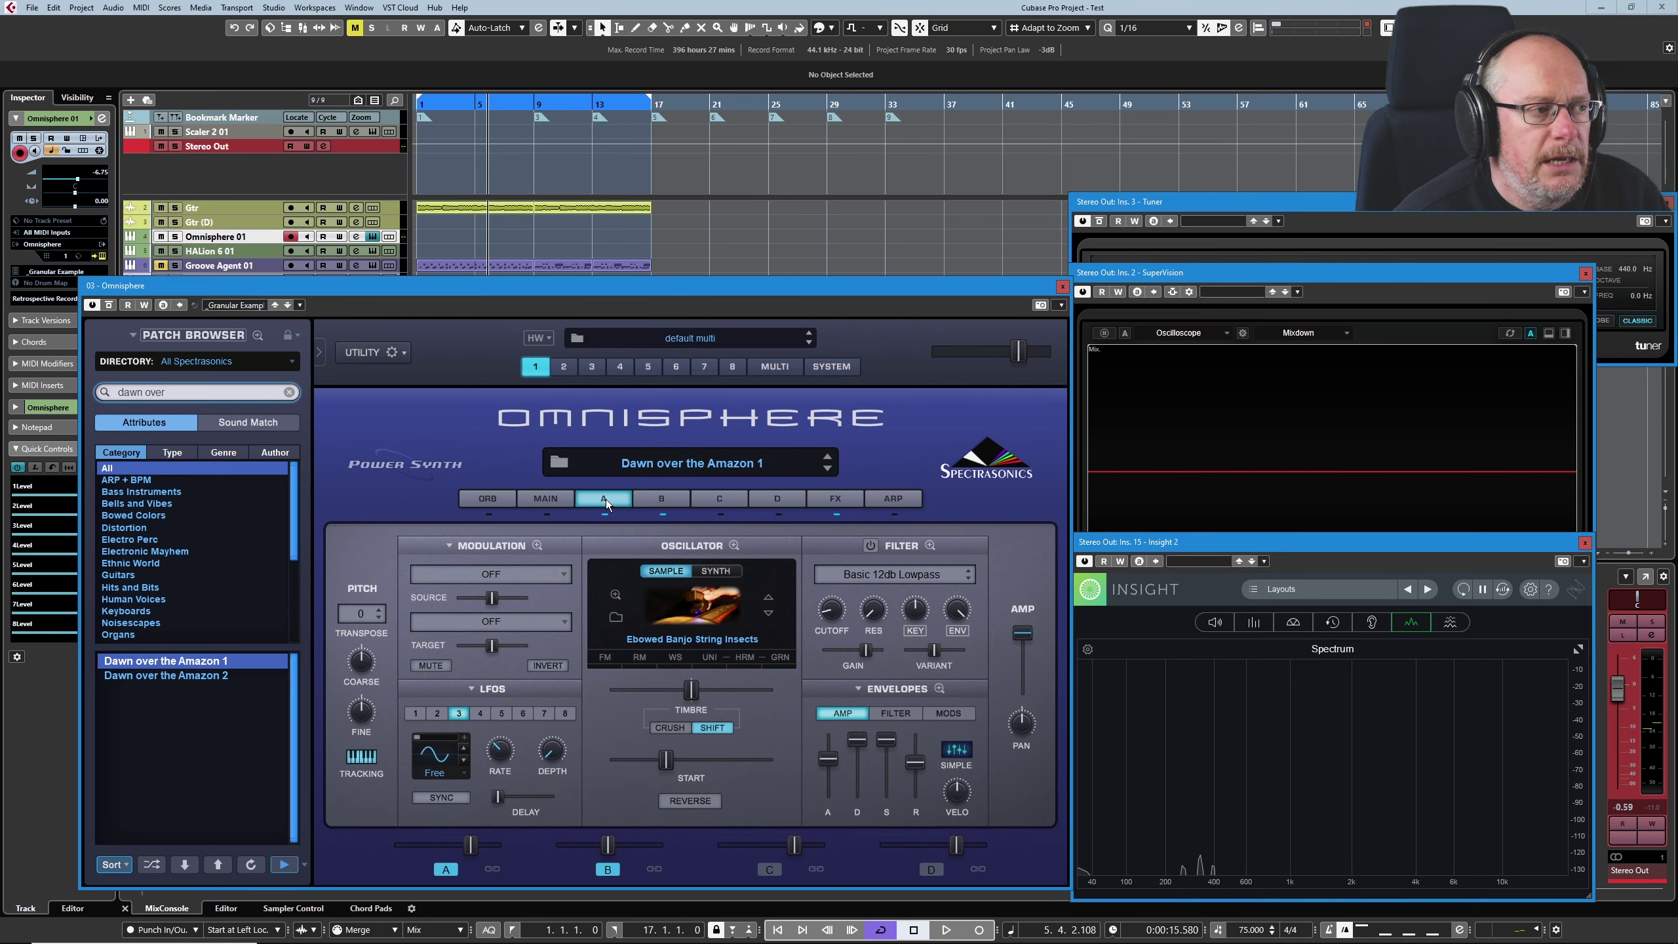
click(661, 516)
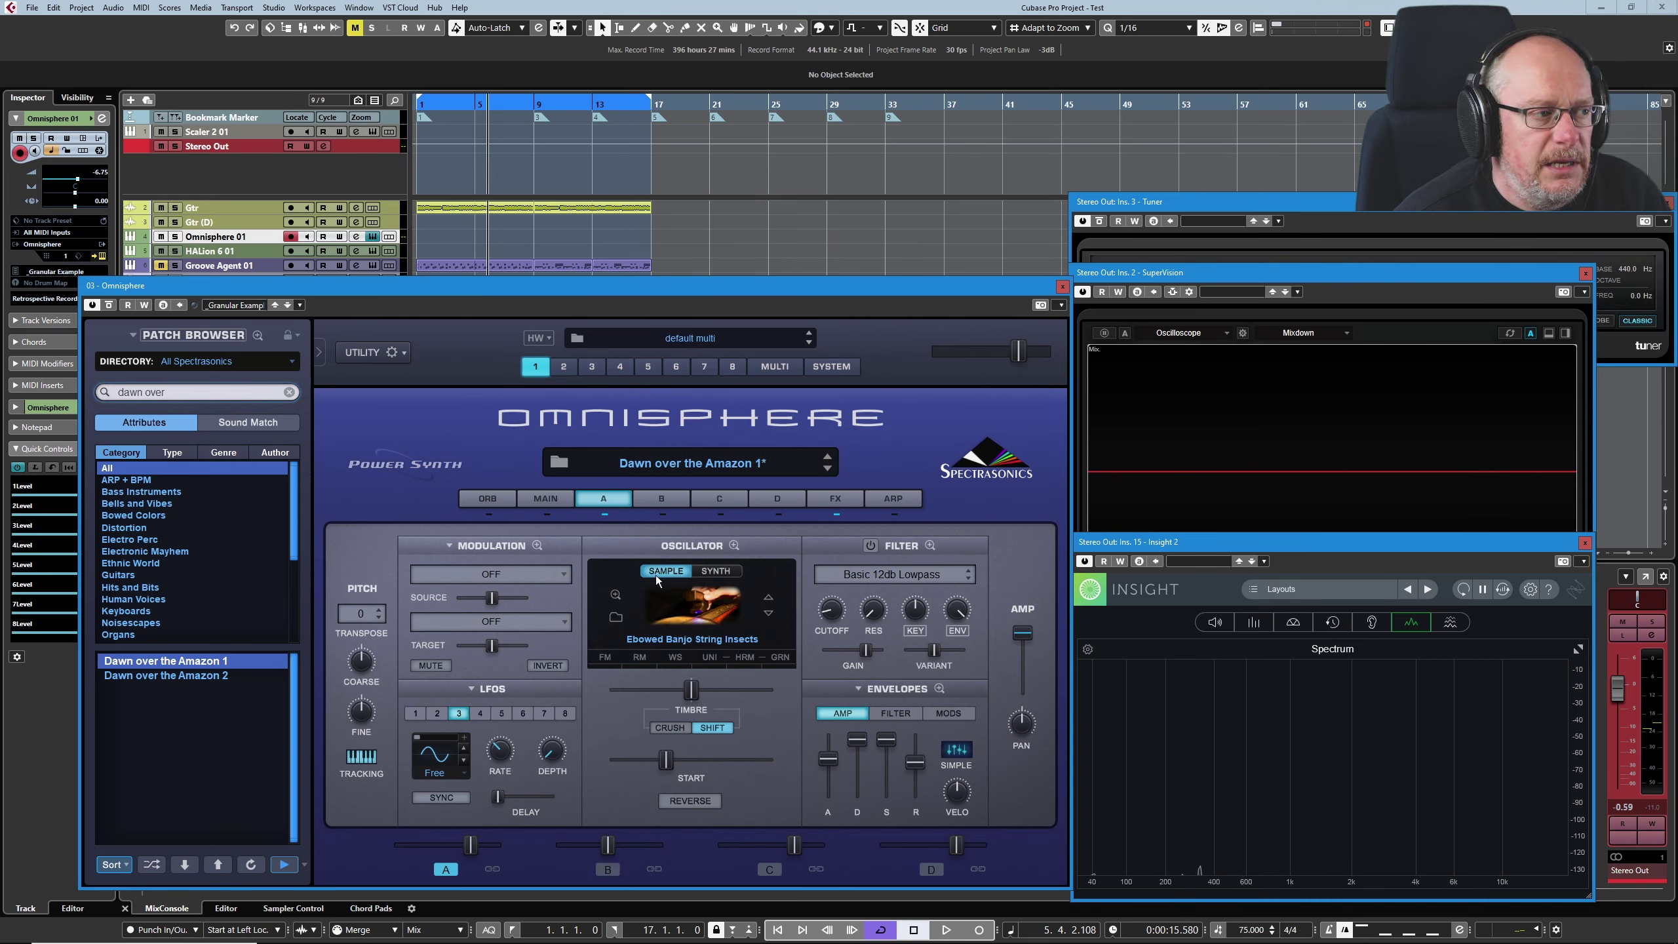
click(837, 515)
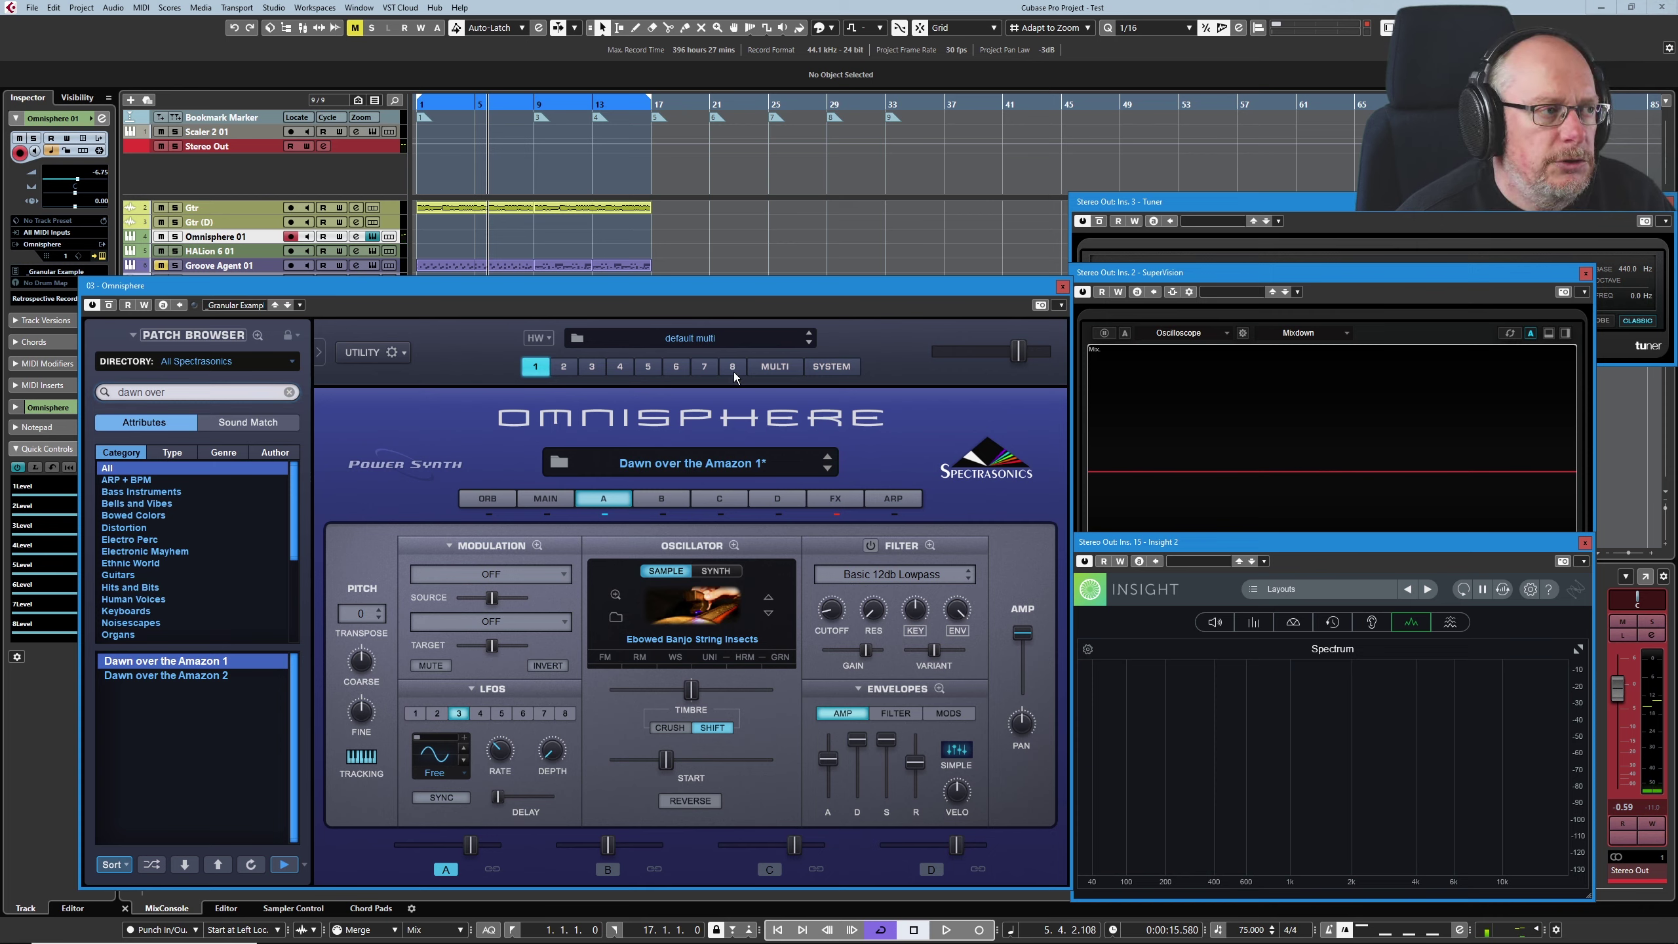
- Load Ebowed Banjo String Insects as part 2's soundsource, then bring up the Multi mixer
click(566, 369)
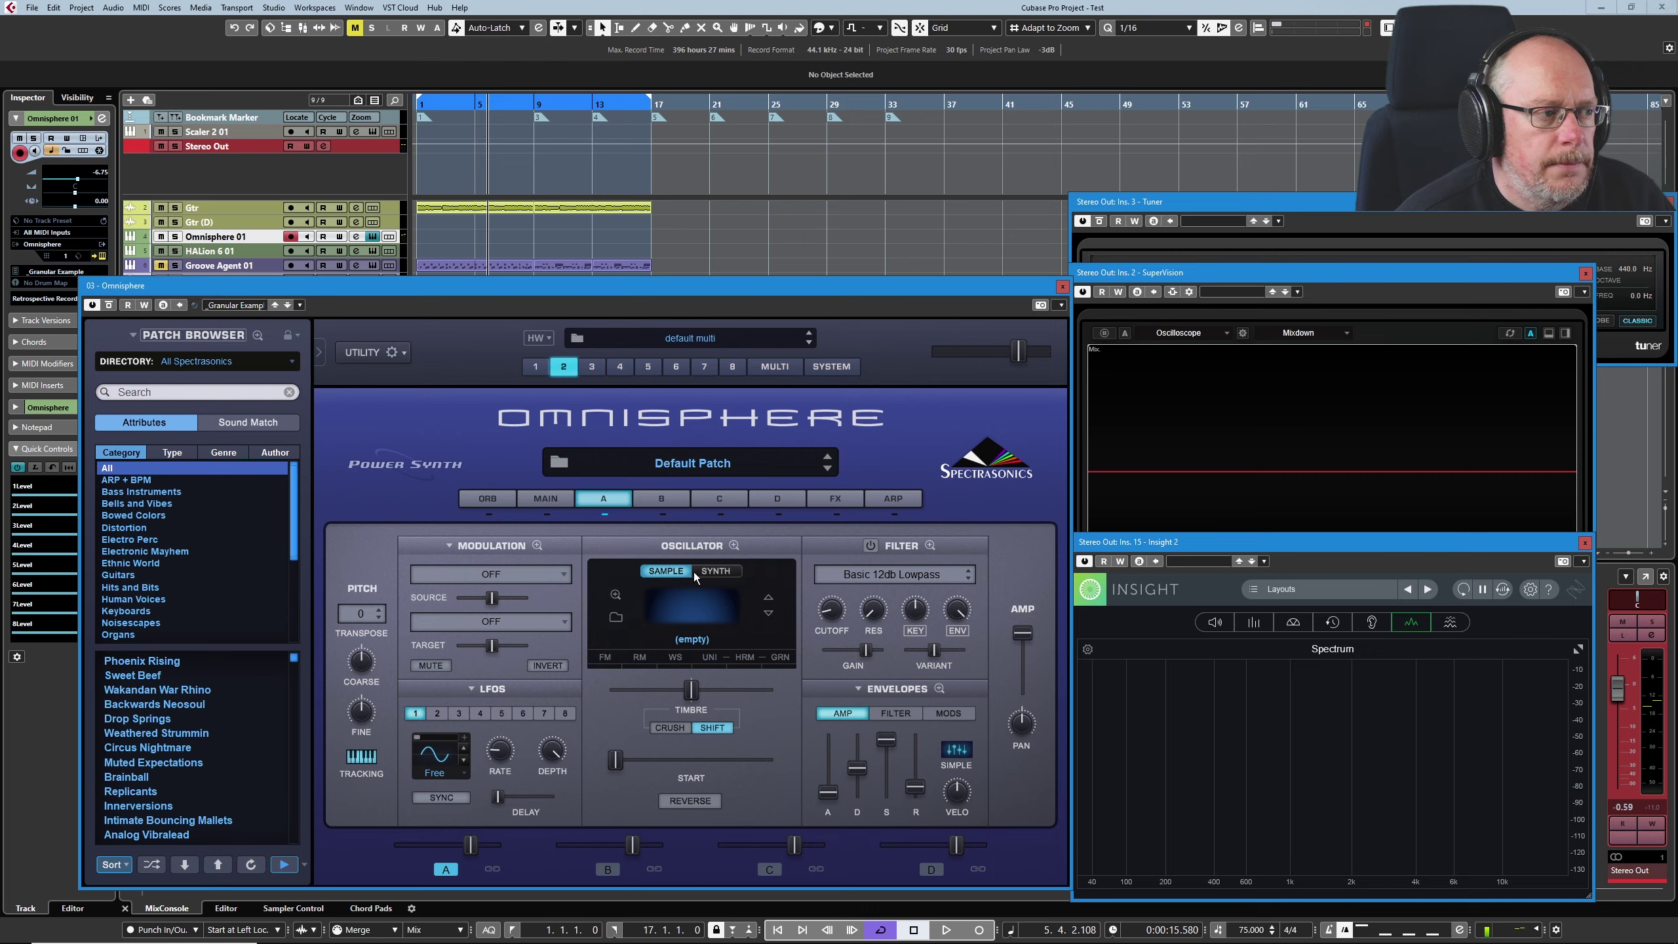
click(682, 597)
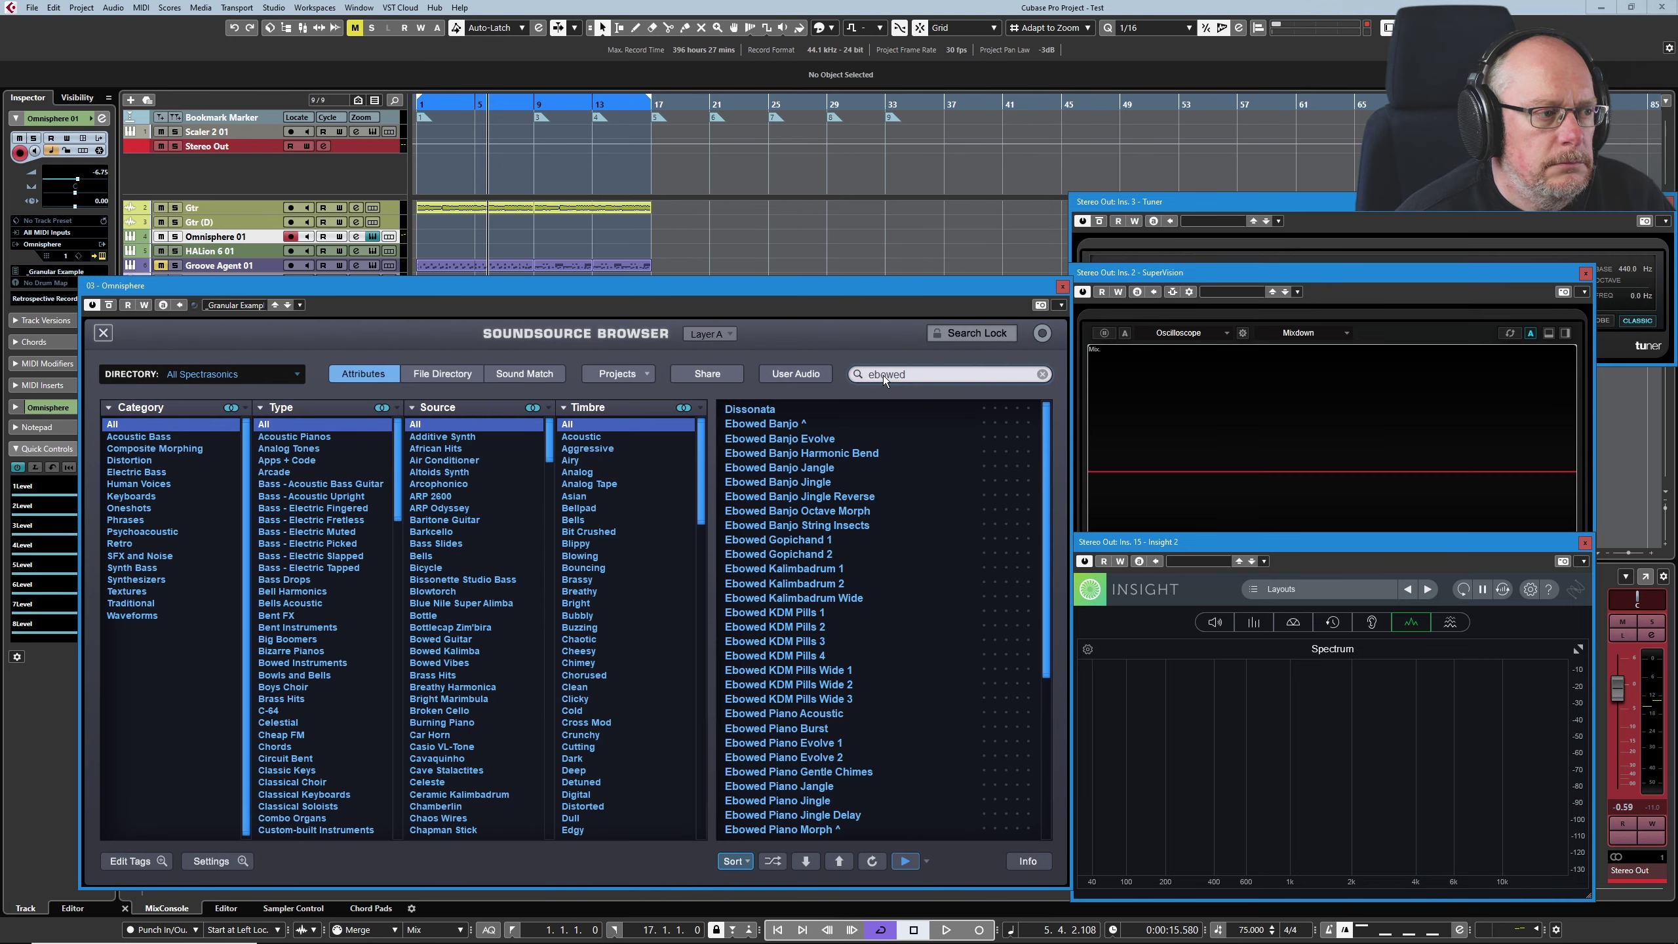
click(798, 526)
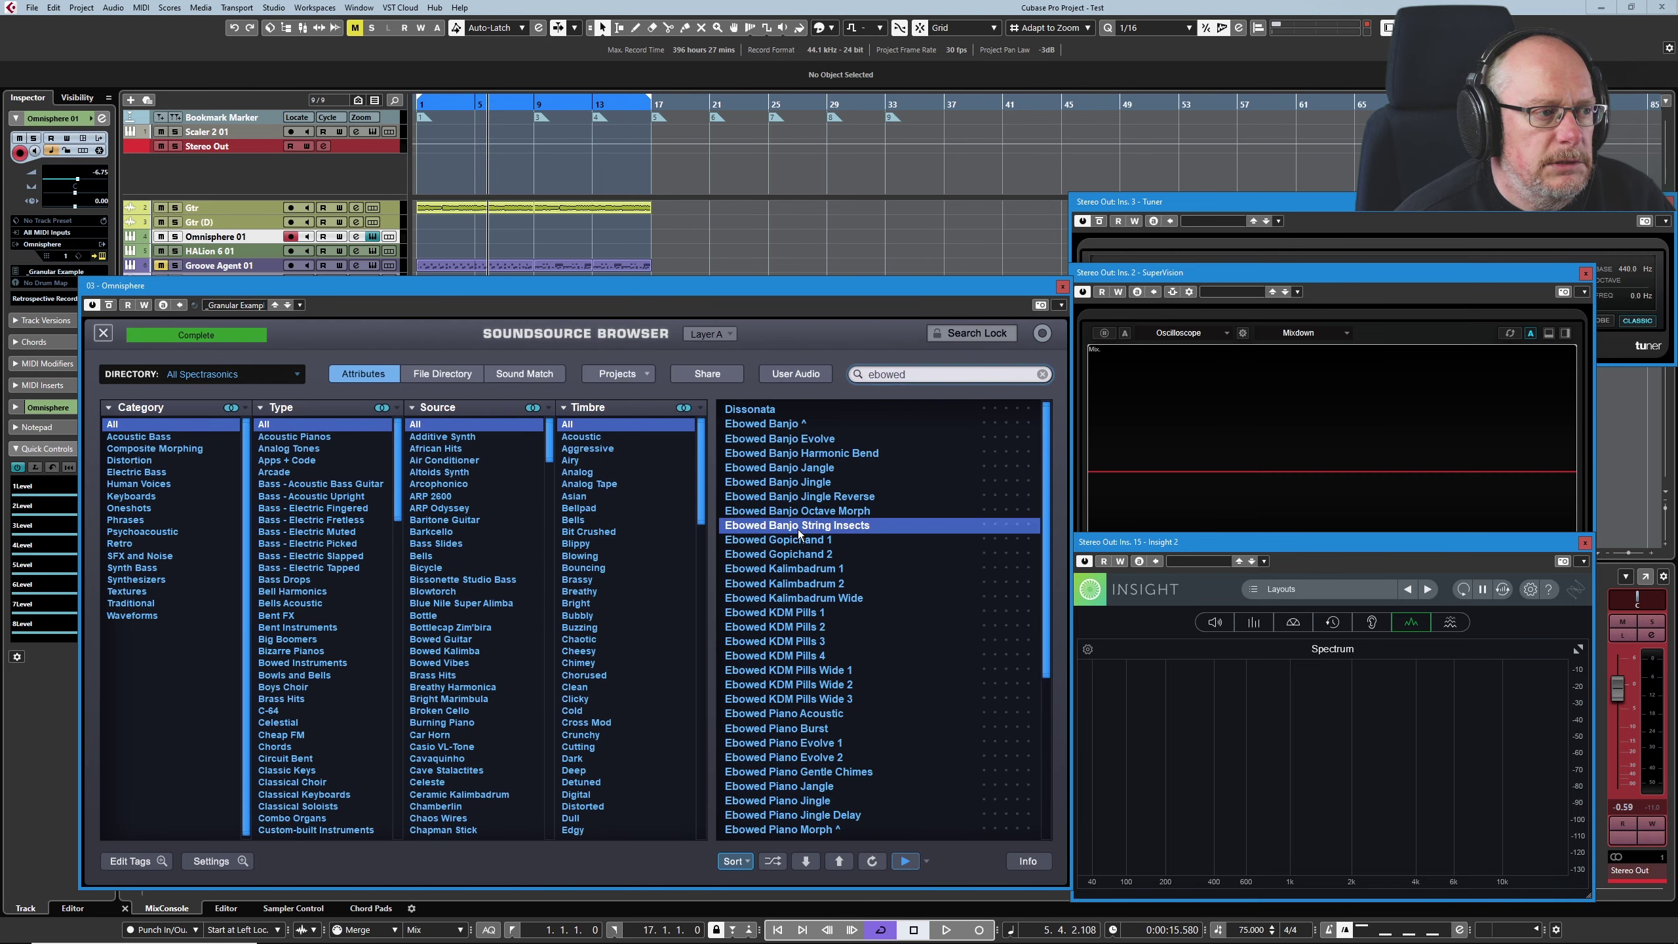
click(103, 333)
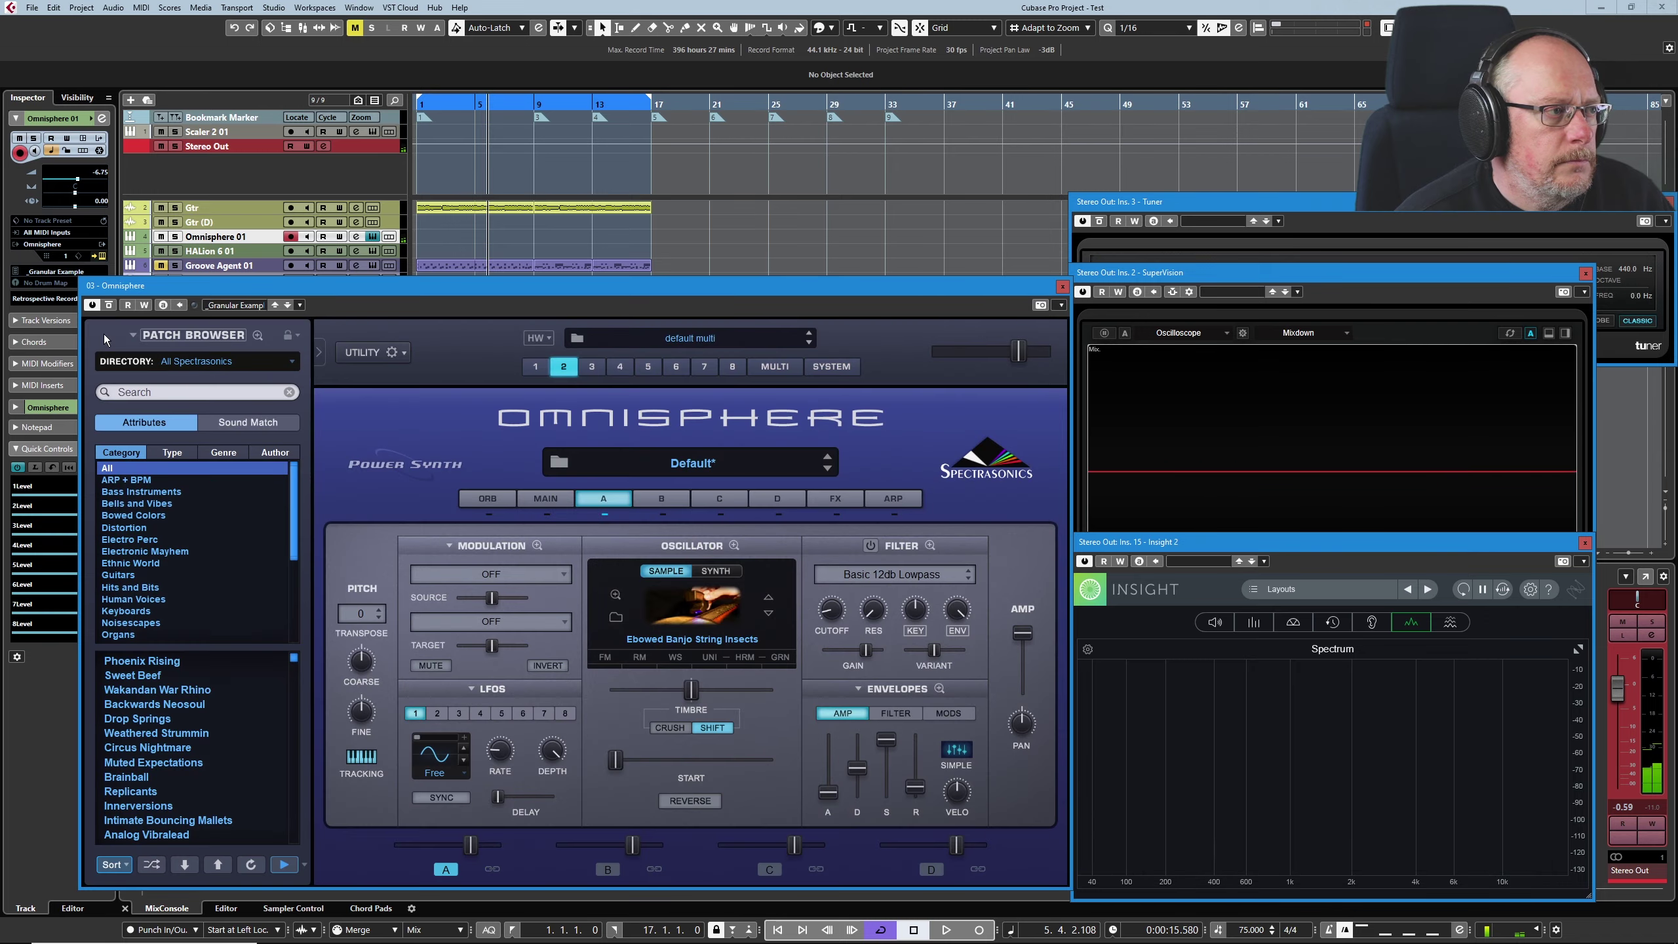
click(774, 367)
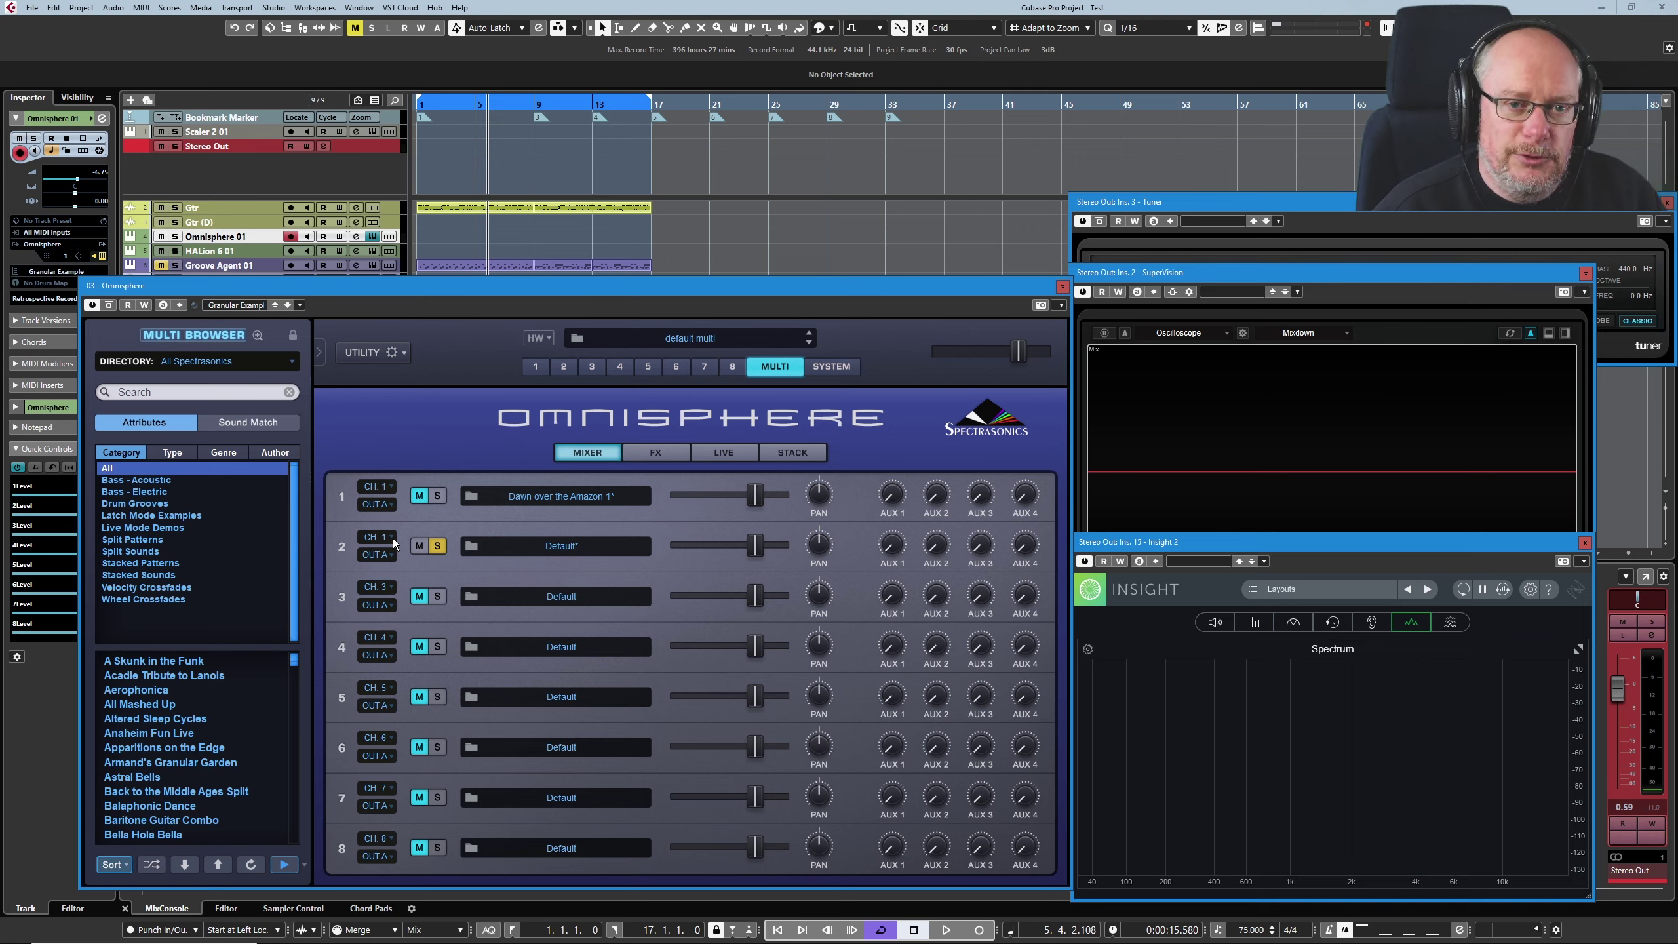
- Unsolo part 2, reselect part 1, and briefly zoom into layer A's envelopes and oscillator
click(439, 547)
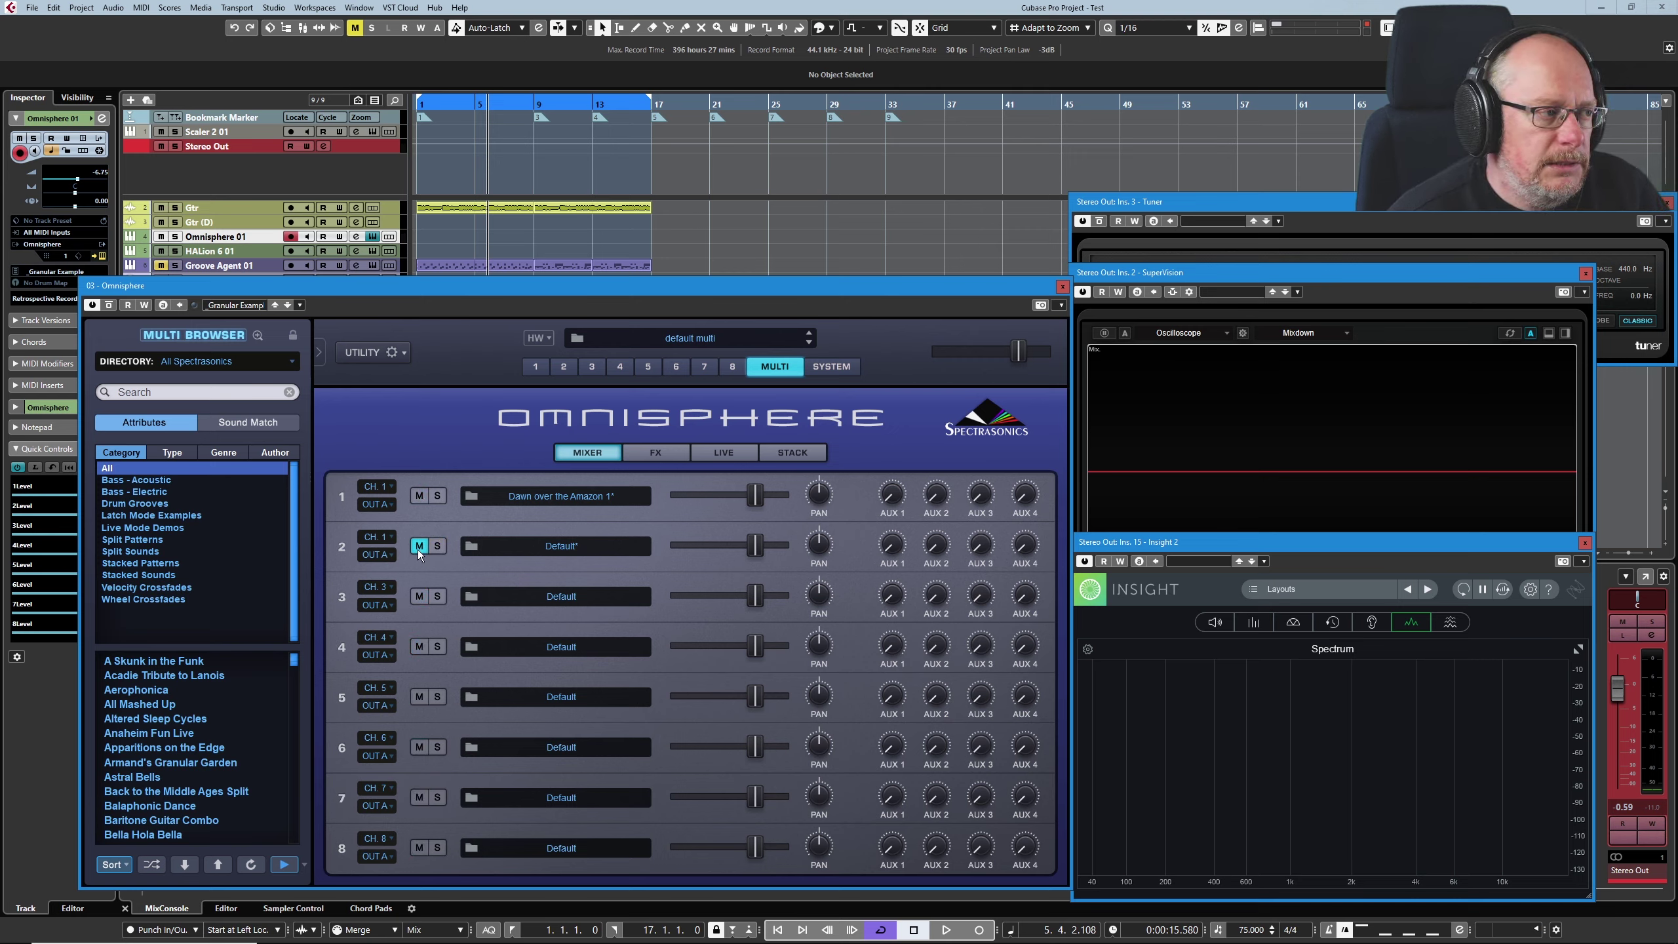
click(536, 368)
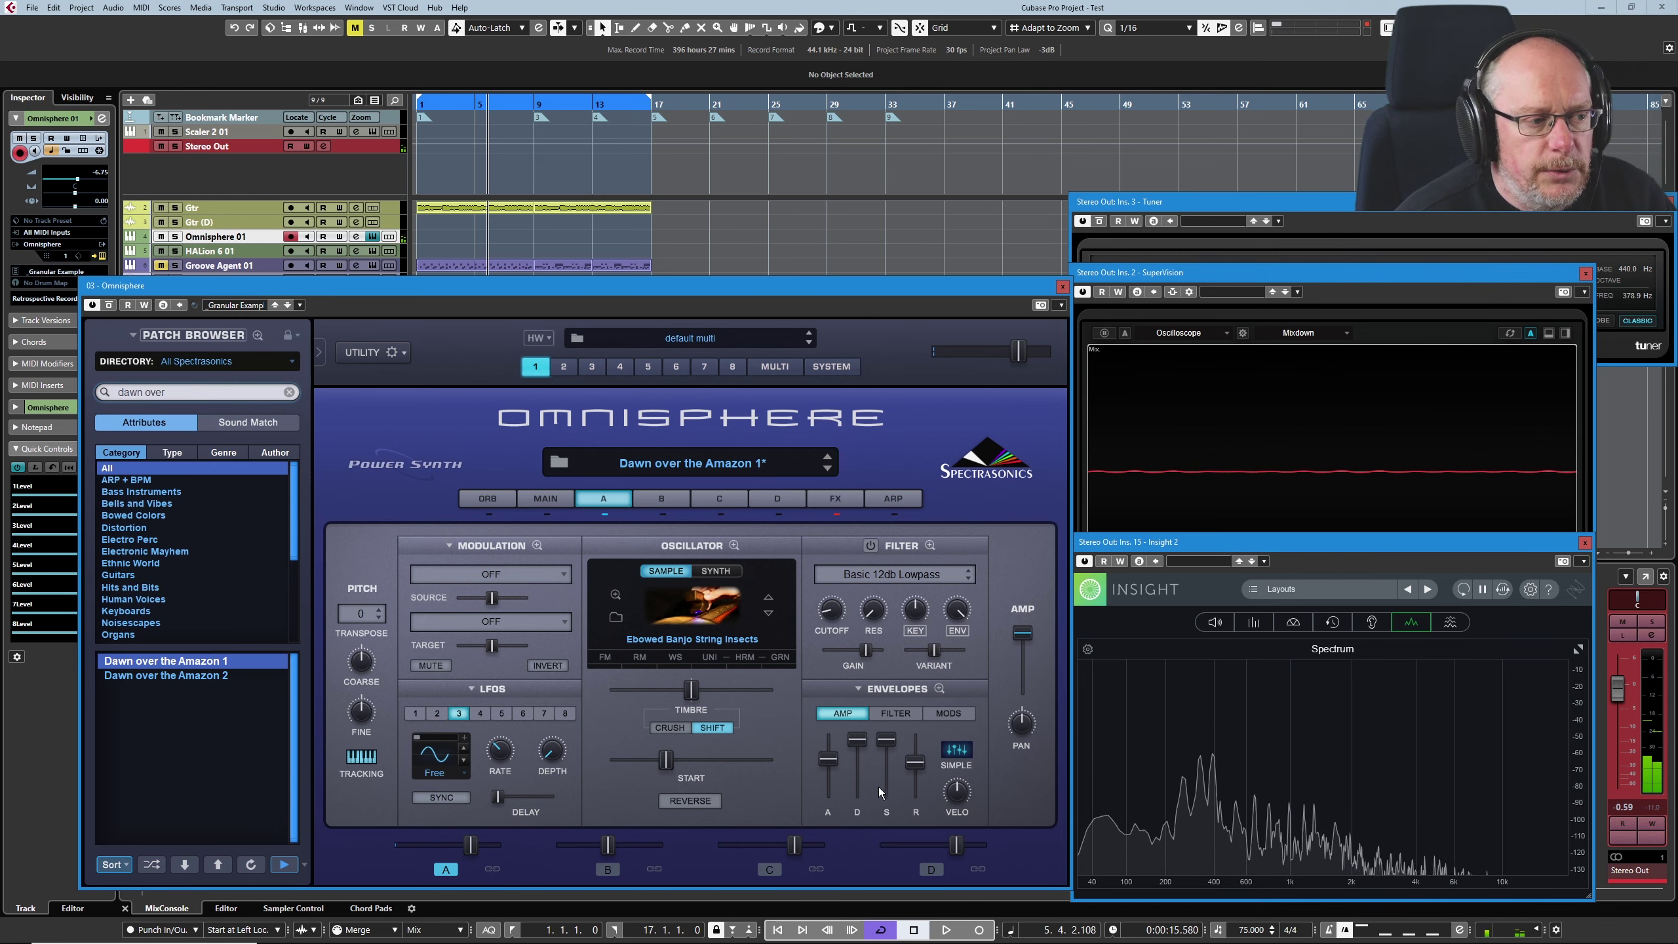
click(939, 689)
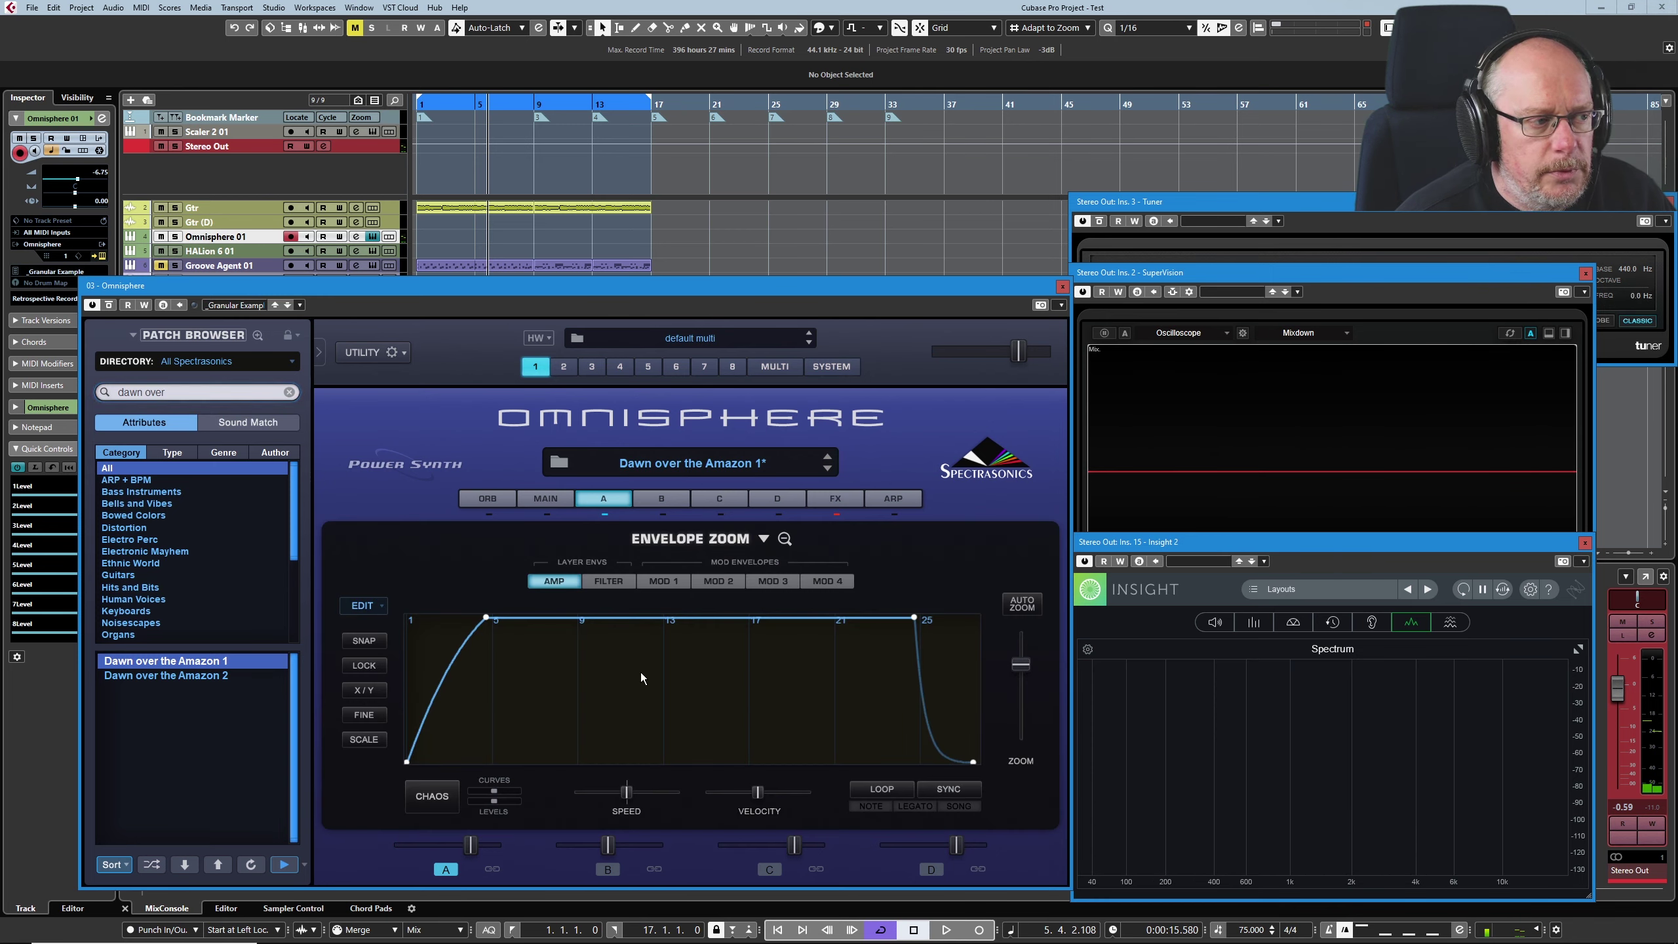
click(783, 539)
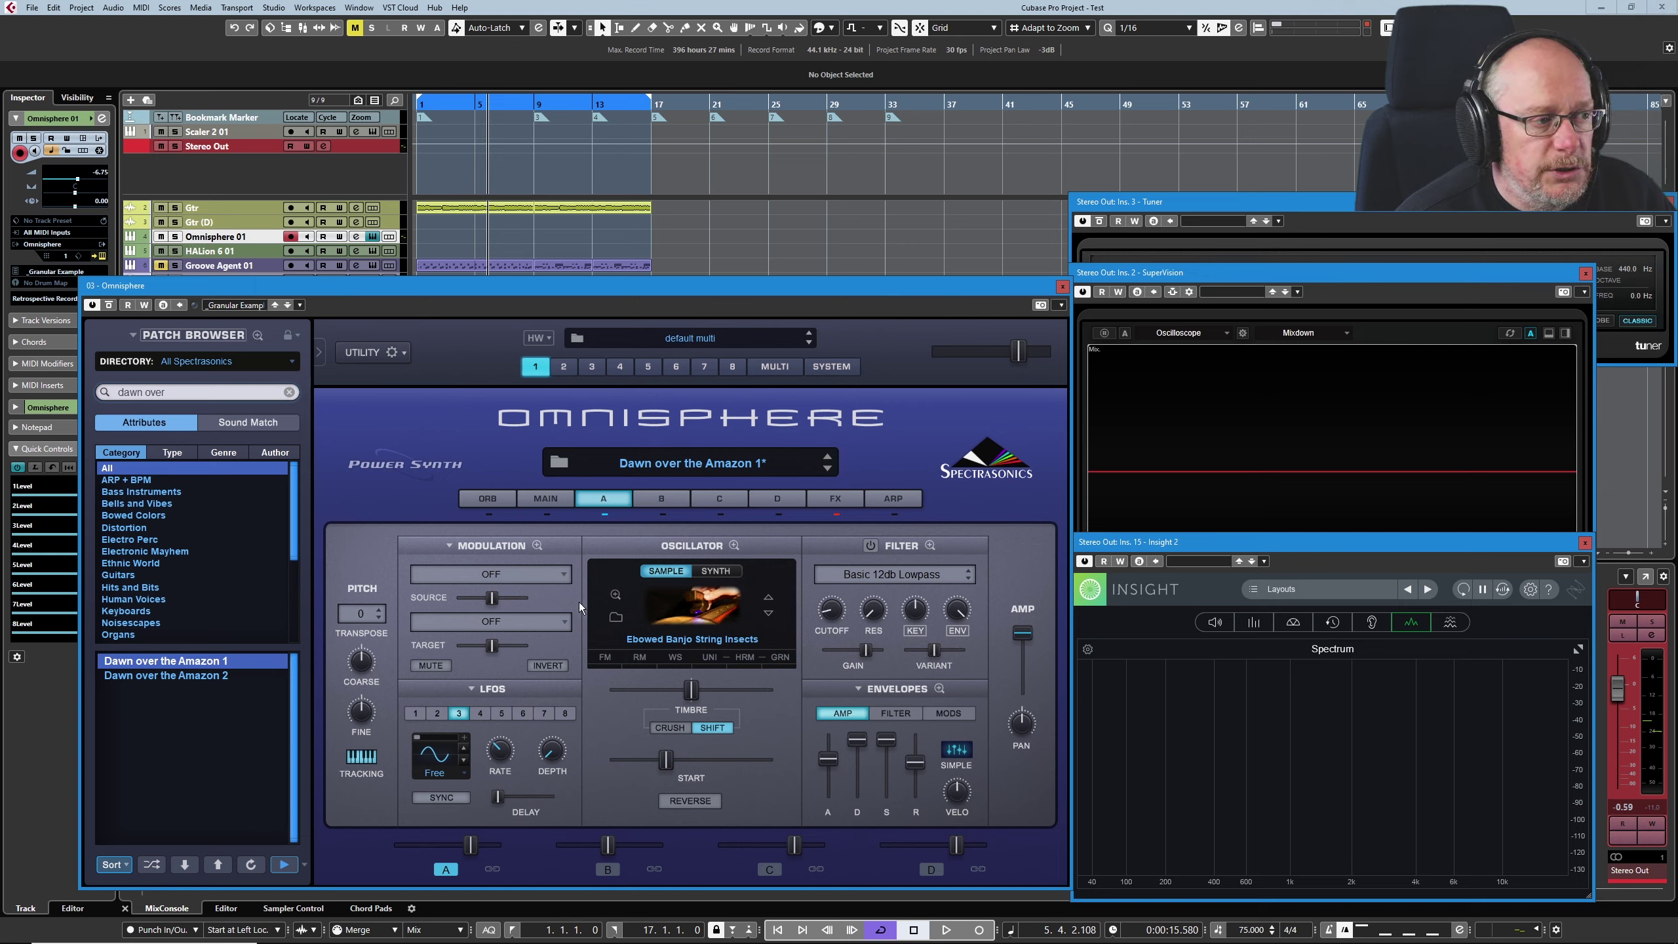
click(734, 546)
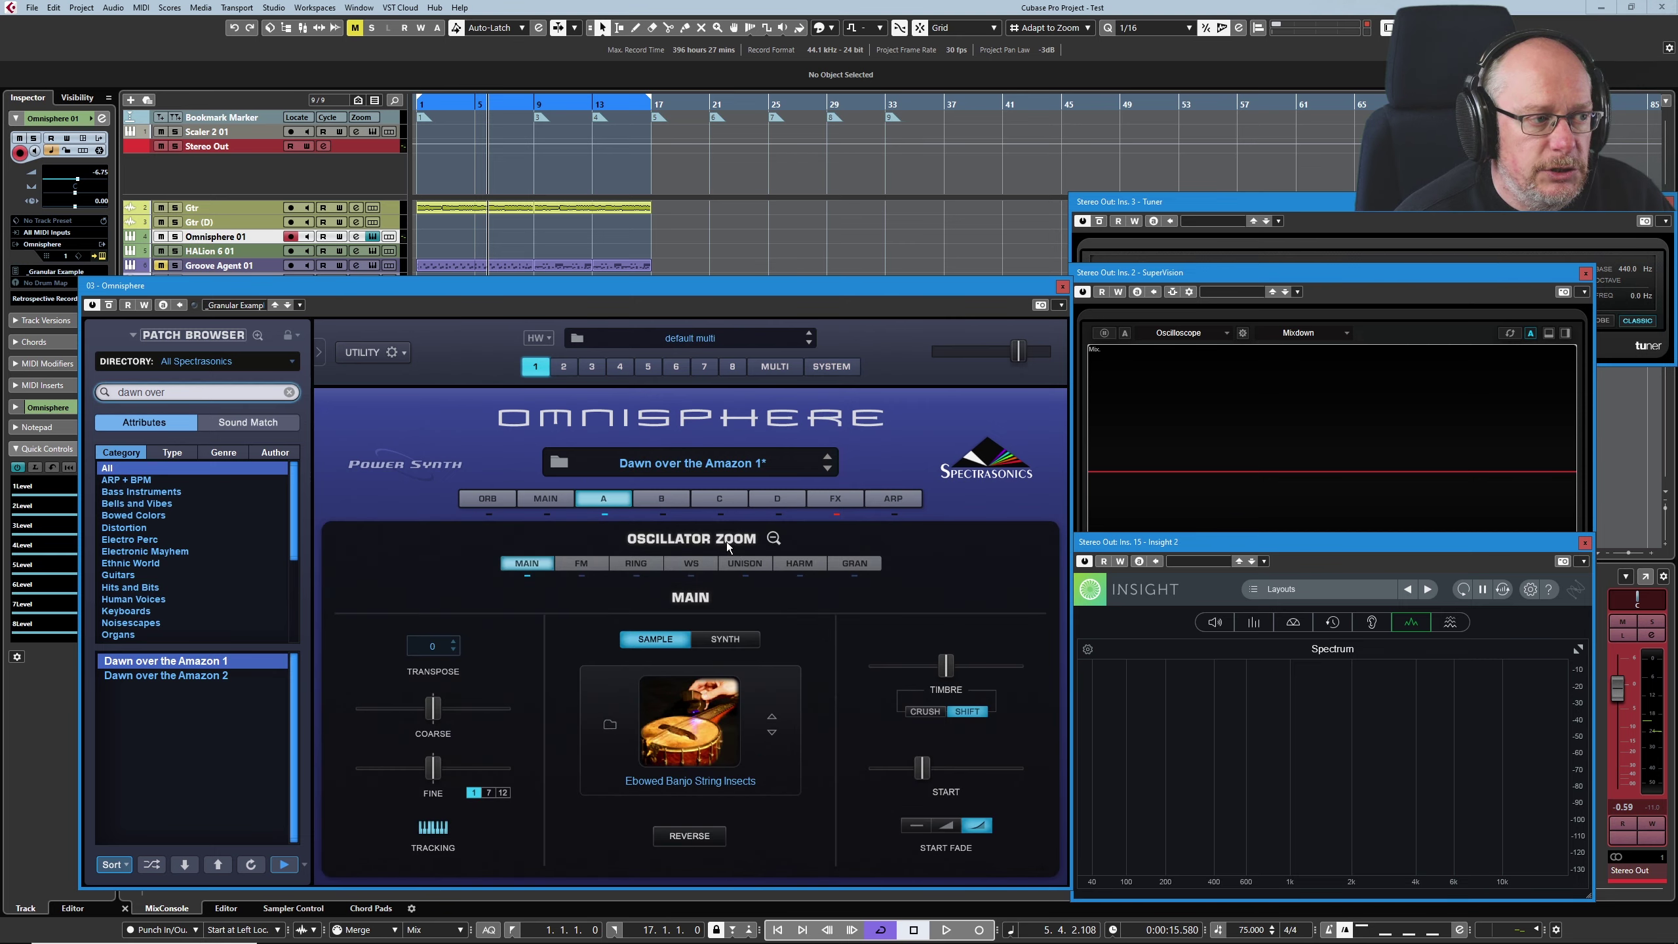
click(773, 537)
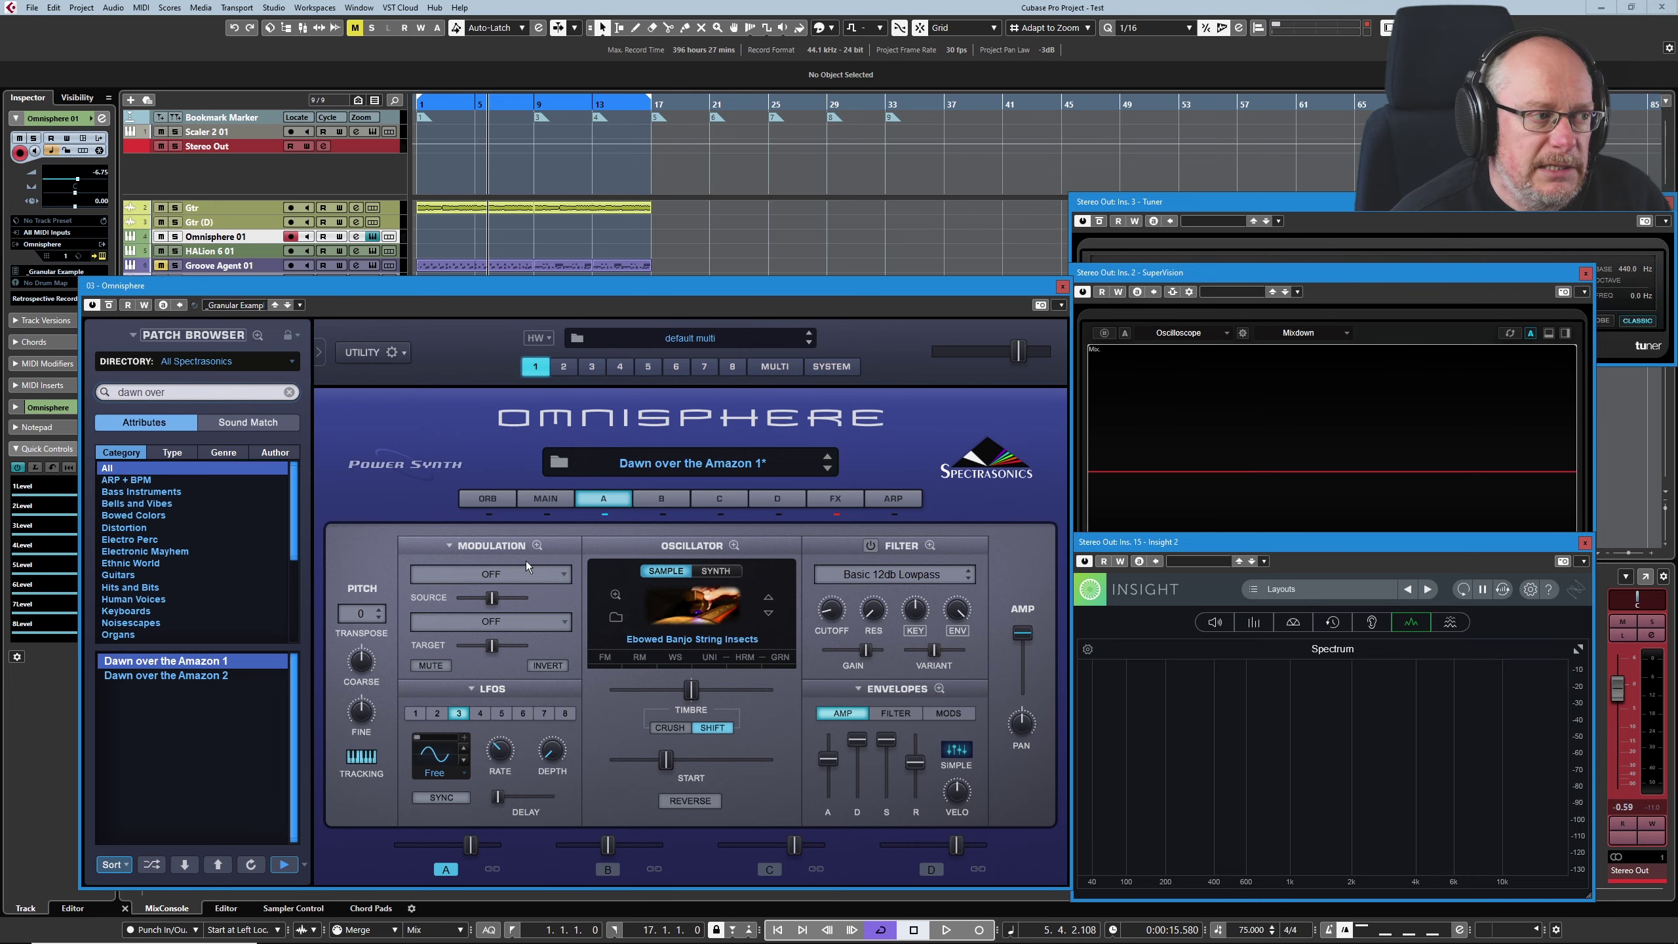
- Open layer A's Mod Matrix Zoom to see all its modulation routings
click(537, 546)
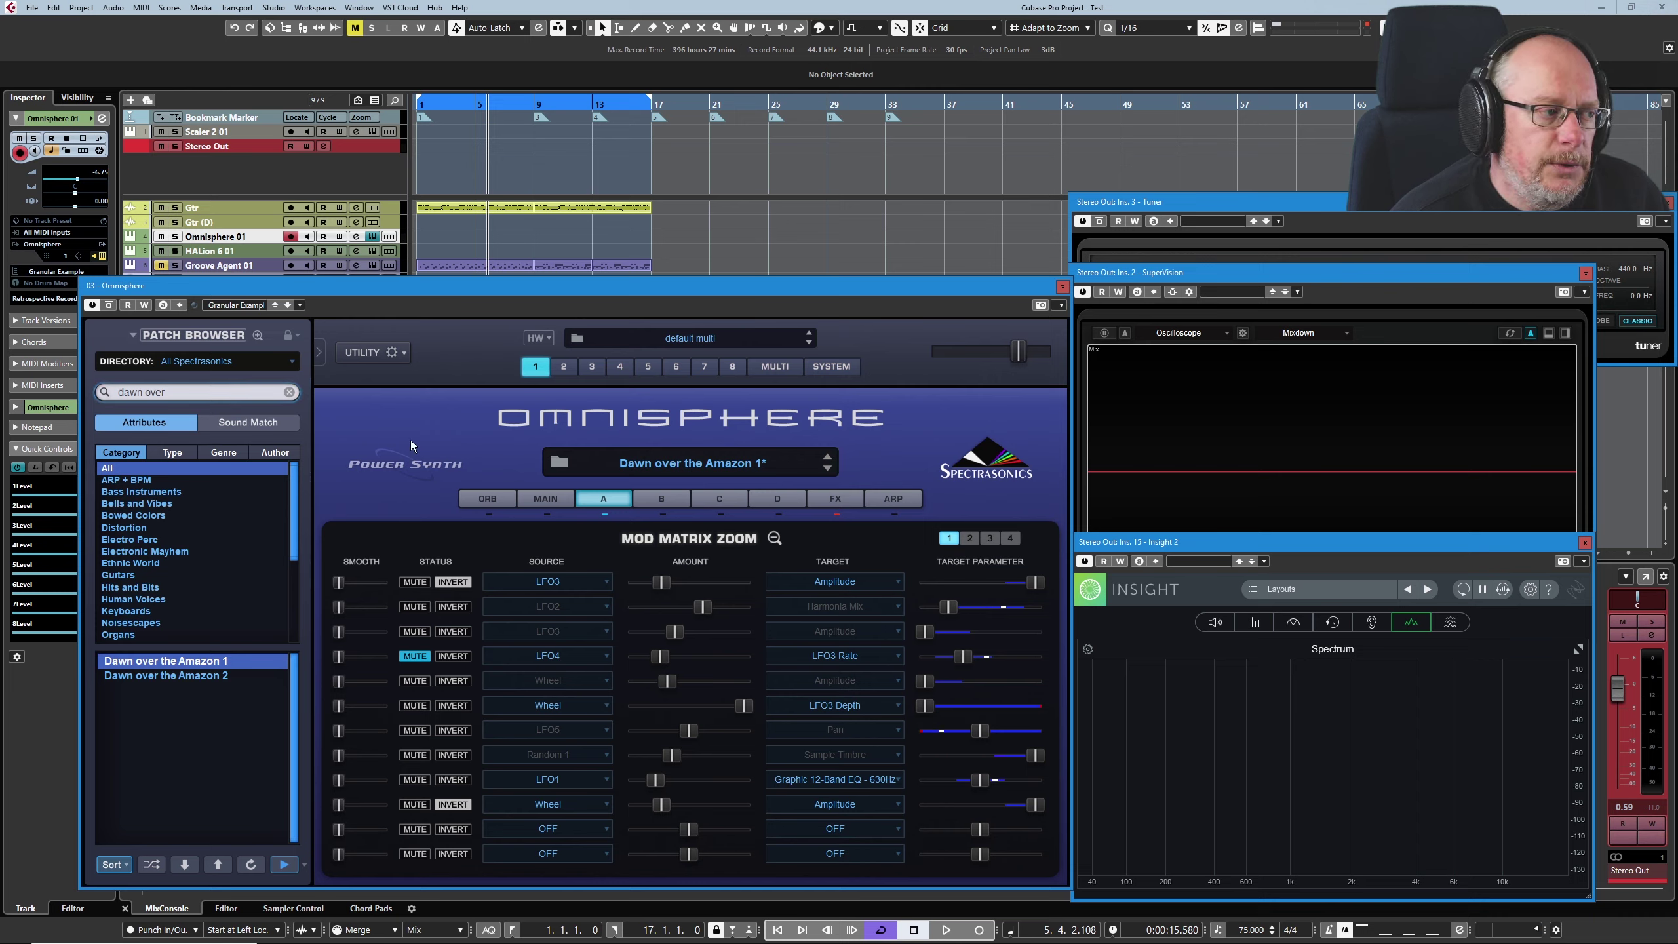
- Unmute the LFO4 to LFO3 Rate routing in layer A's modulation matrix
click(413, 655)
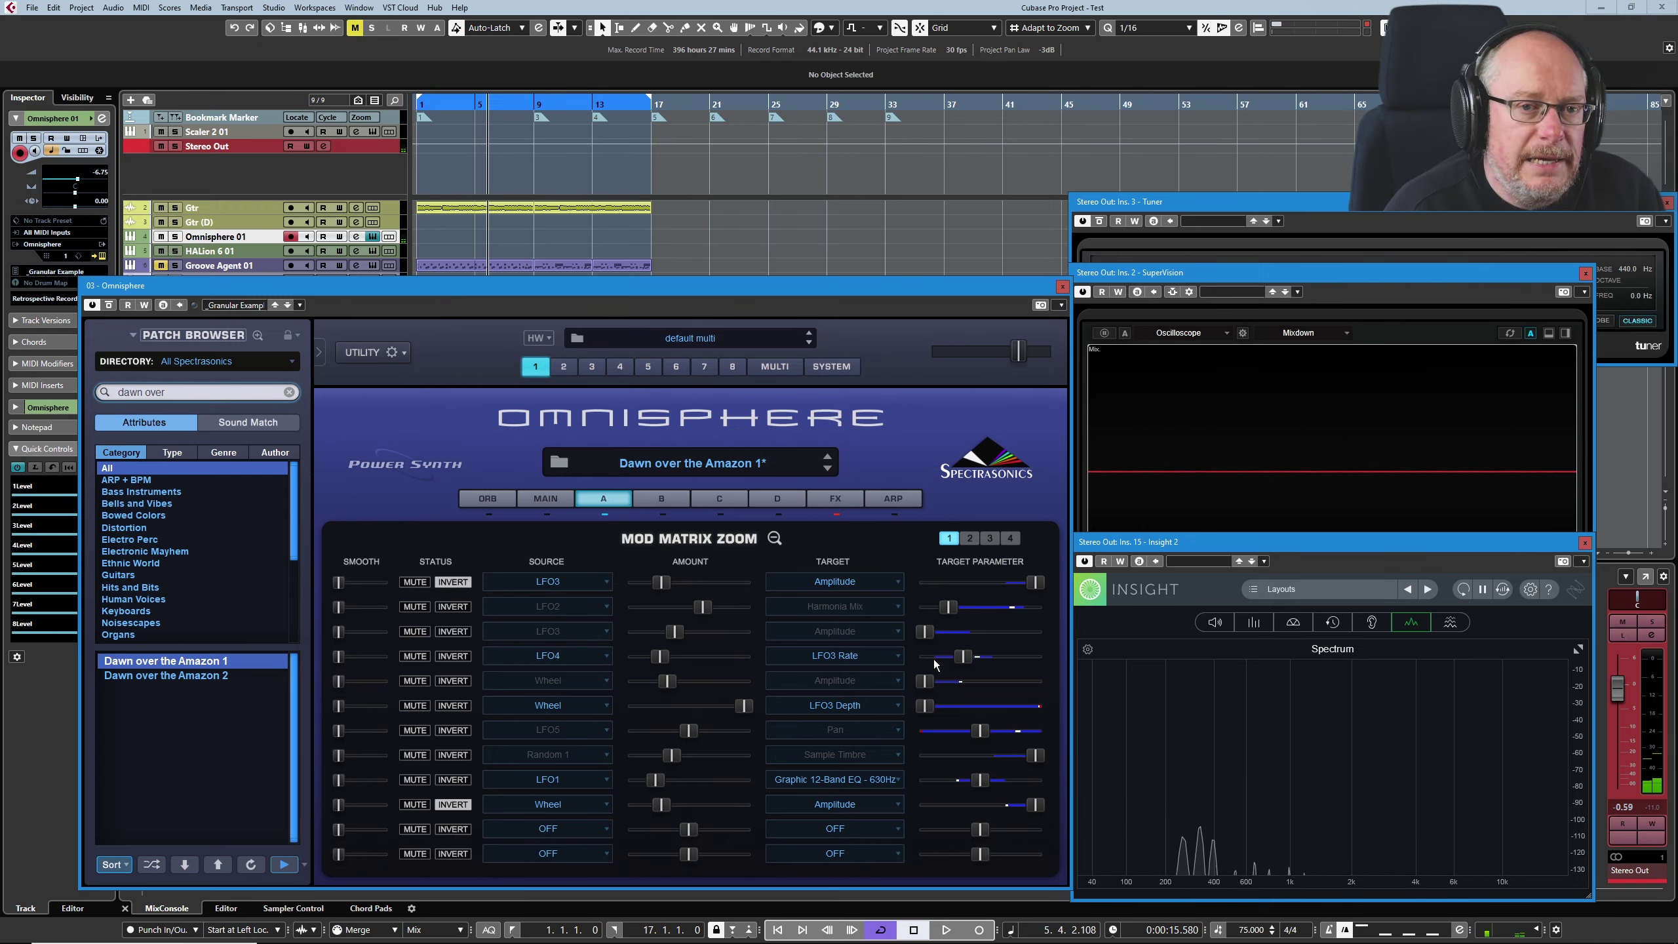
- Return from the Mod Matrix Zoom to layer A's main page to view LFO 3
click(772, 540)
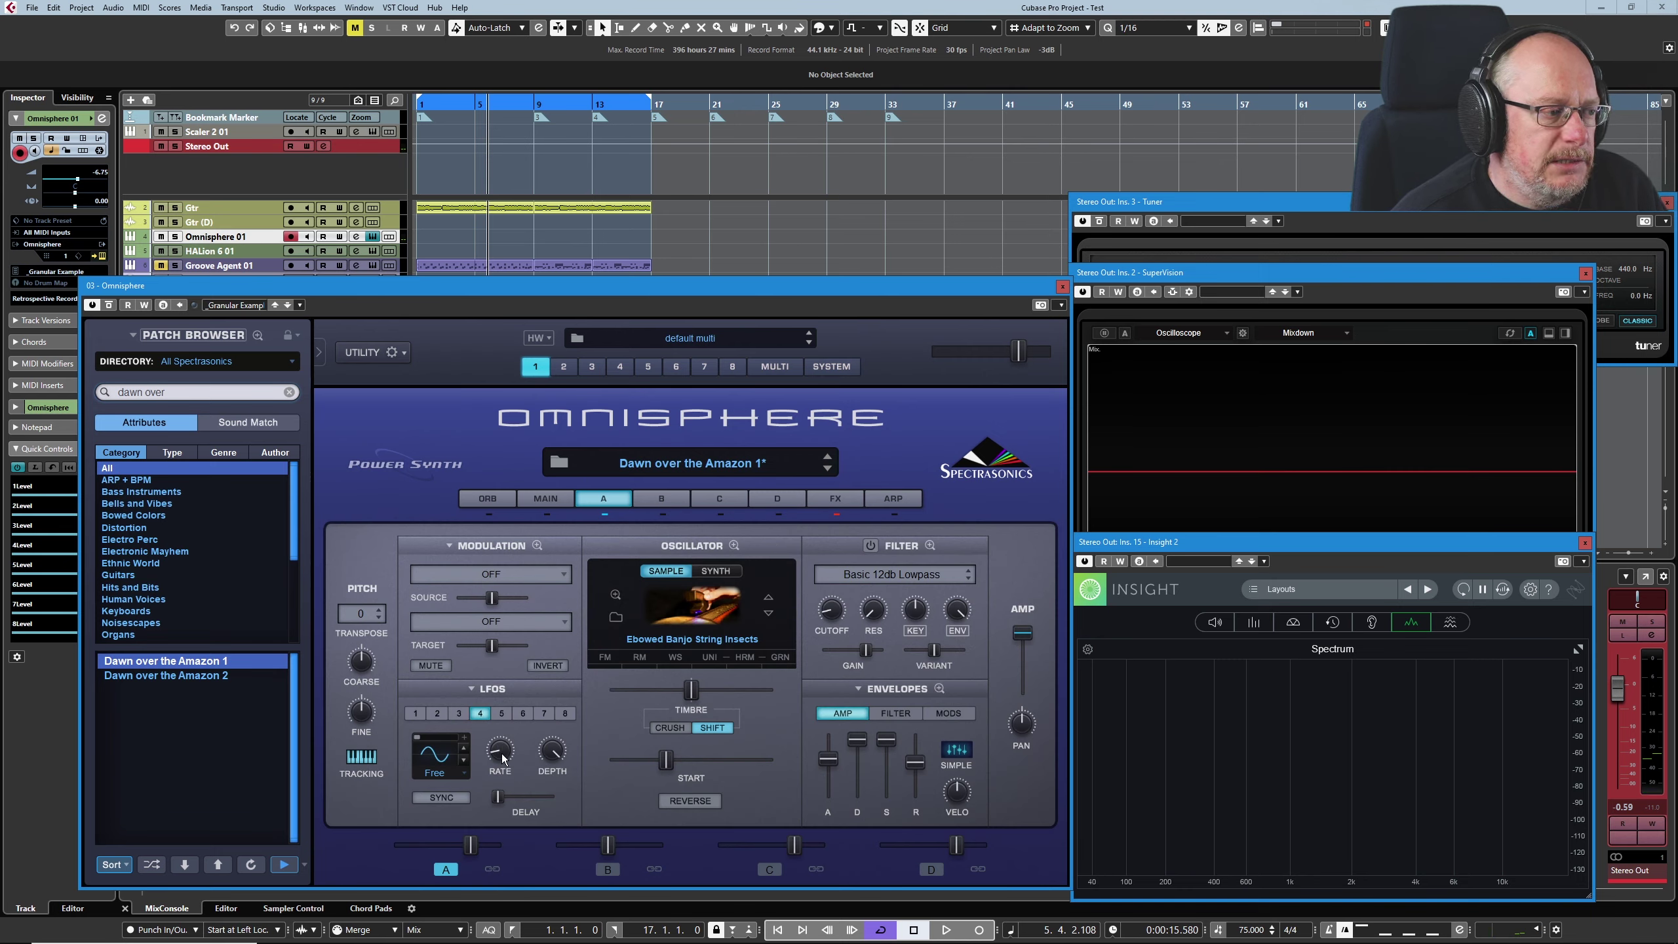
mouse_move(501, 753)
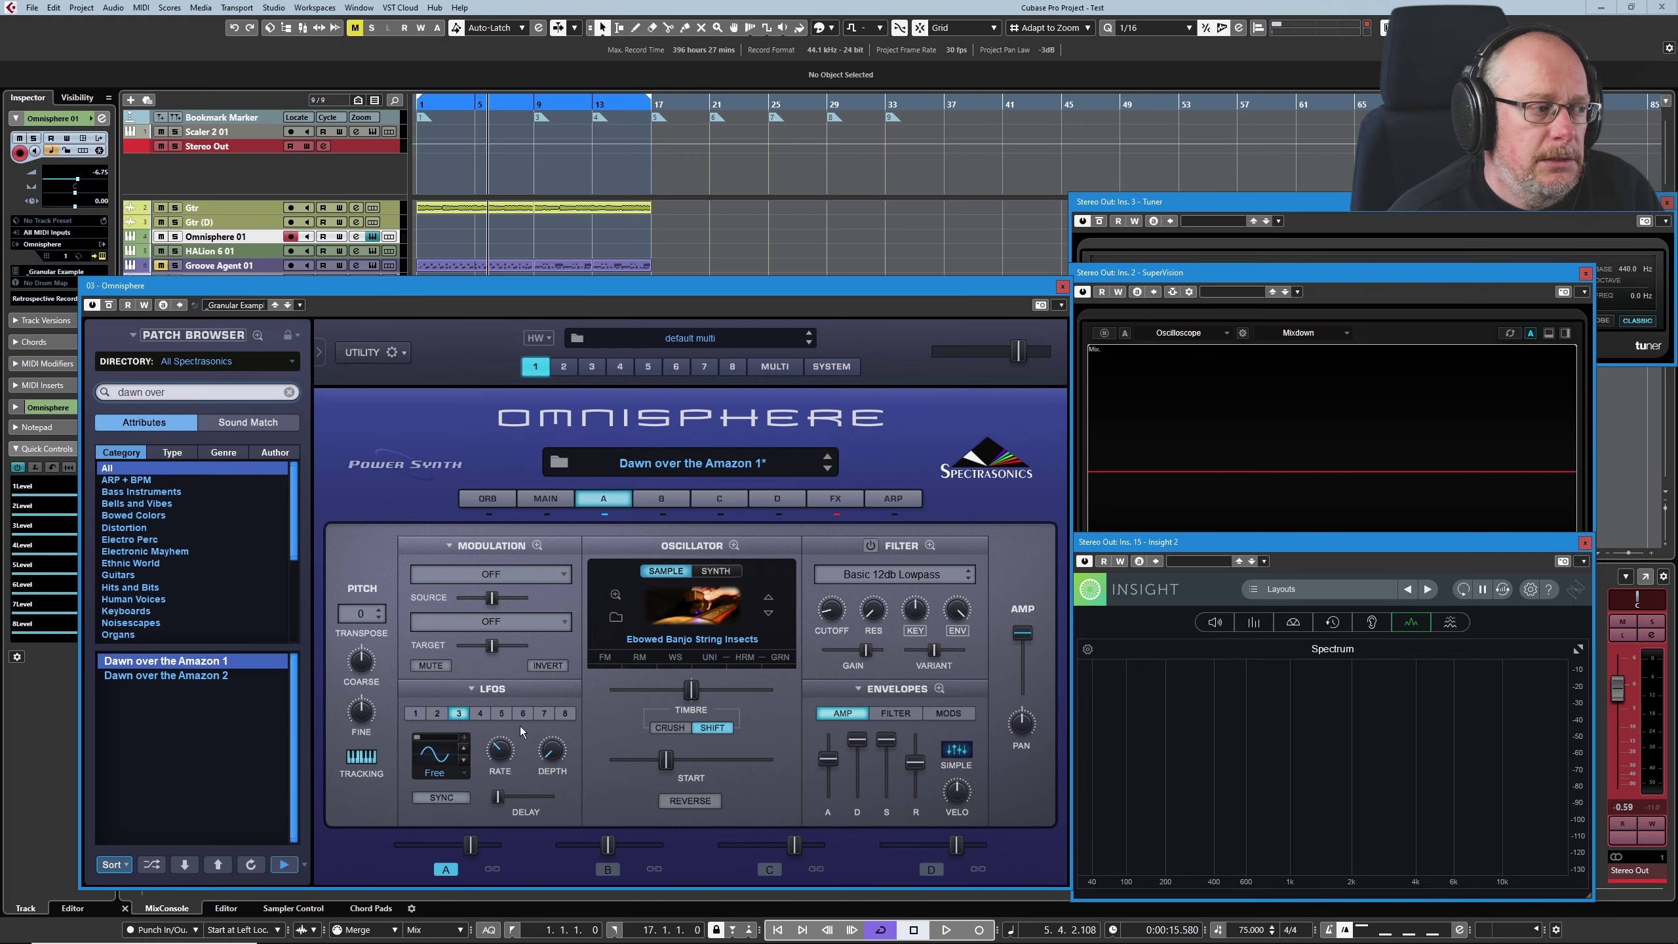
- Reopen layer A's Mod Matrix Zoom to examine its LFO and mod wheel routings
click(537, 545)
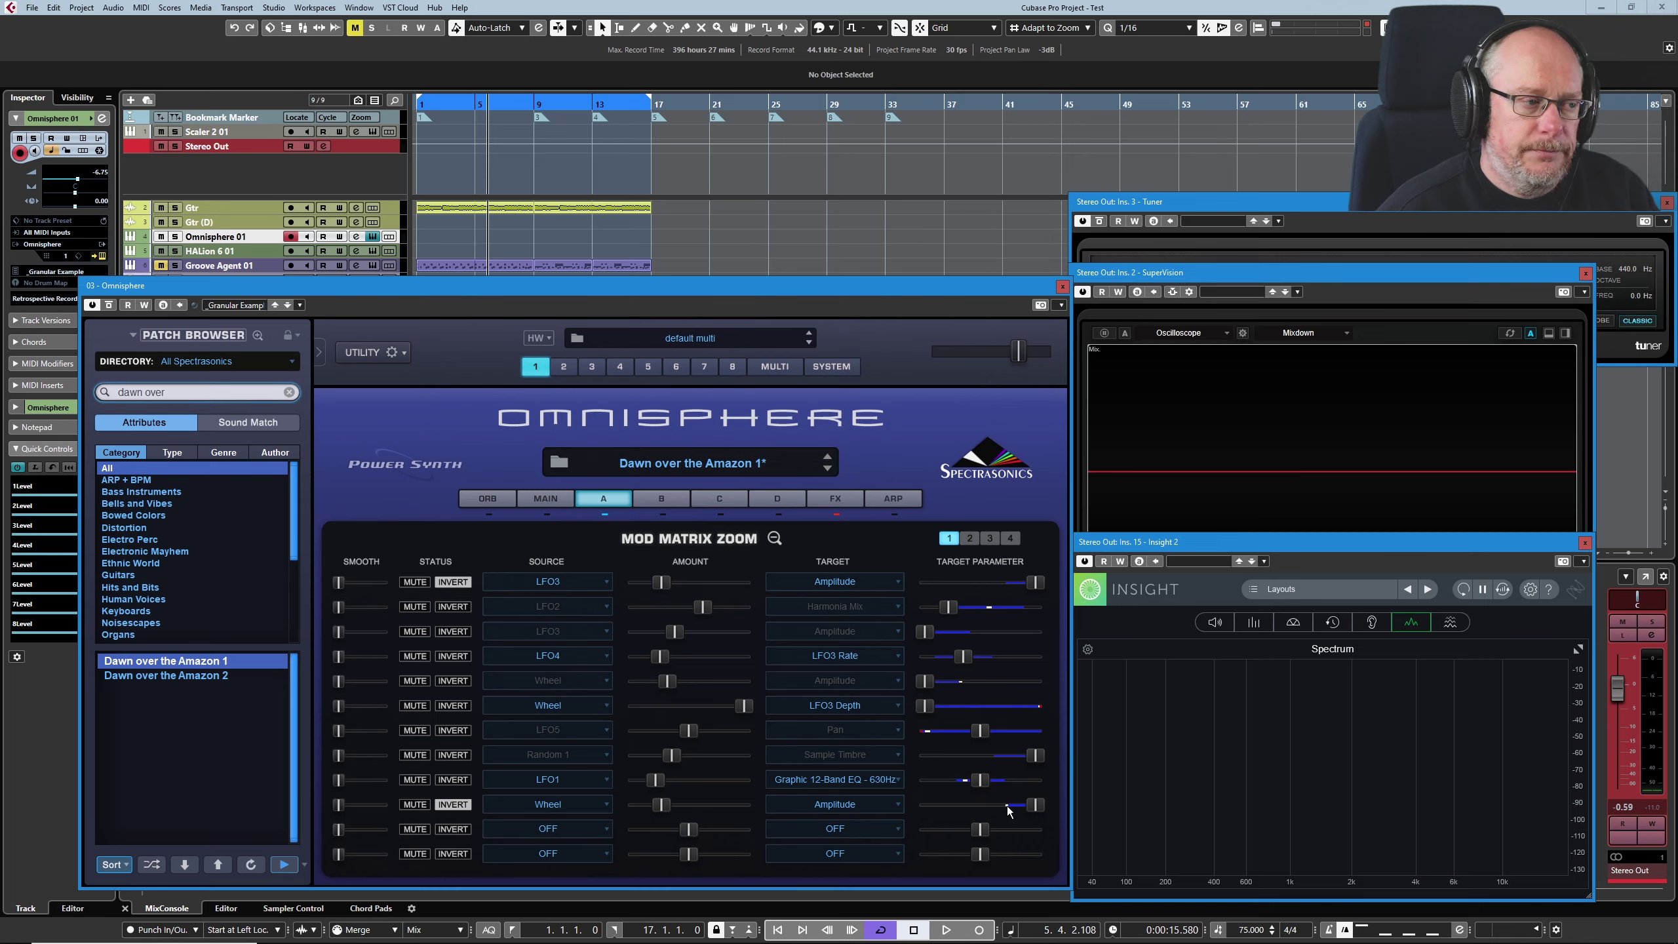
click(774, 538)
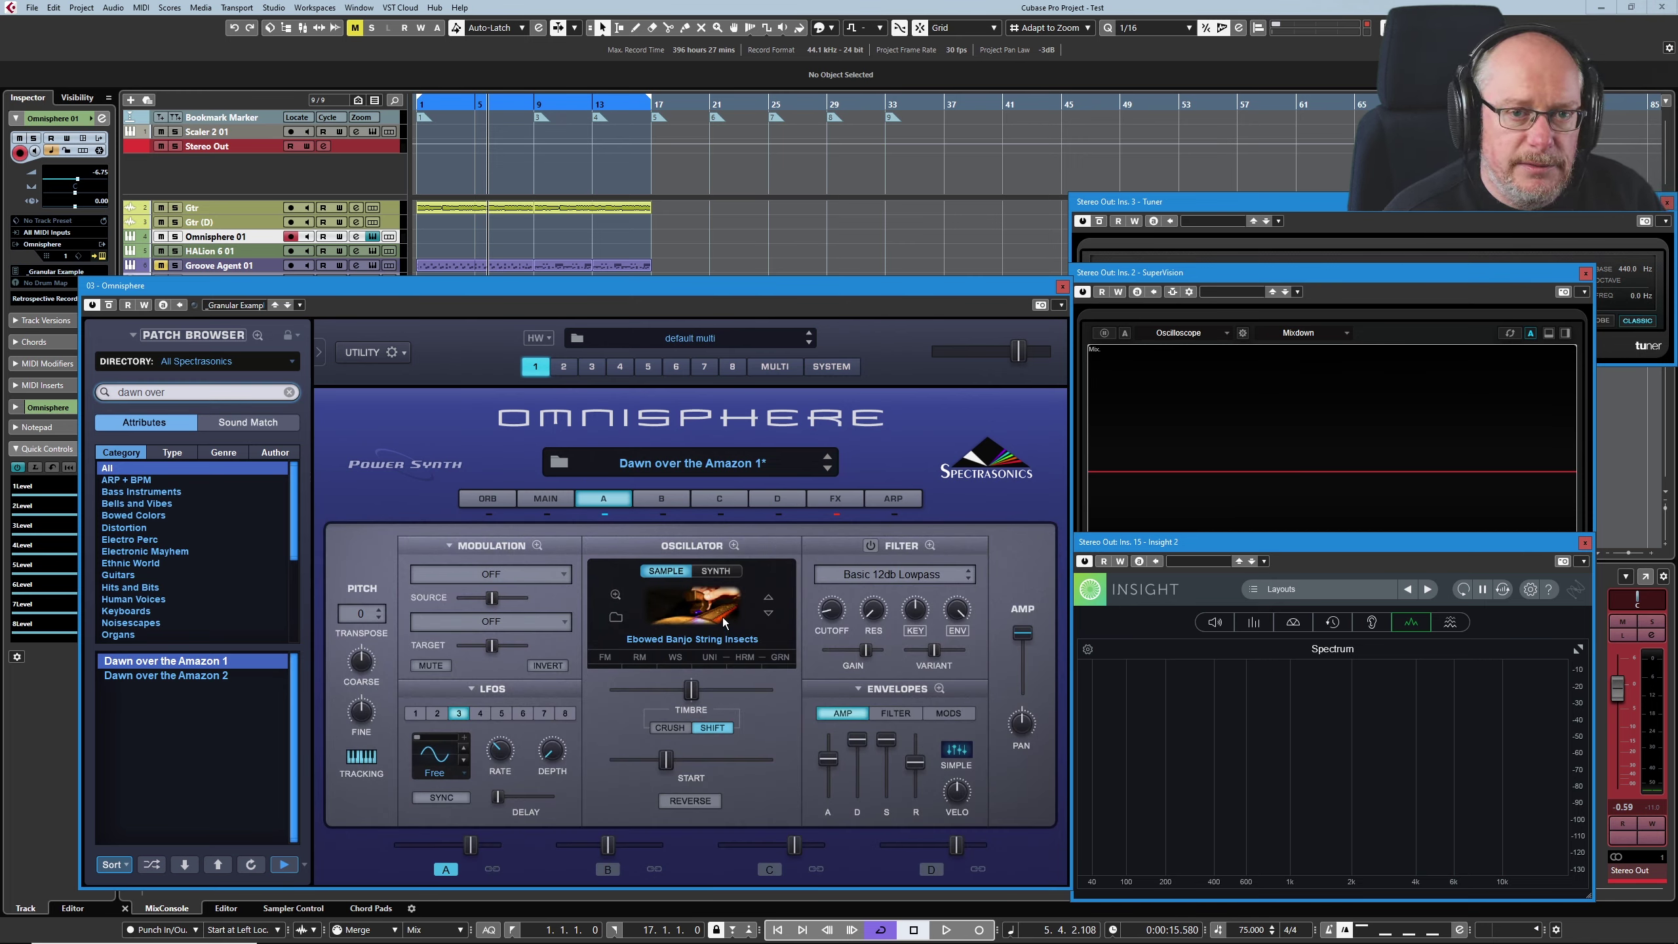
click(661, 499)
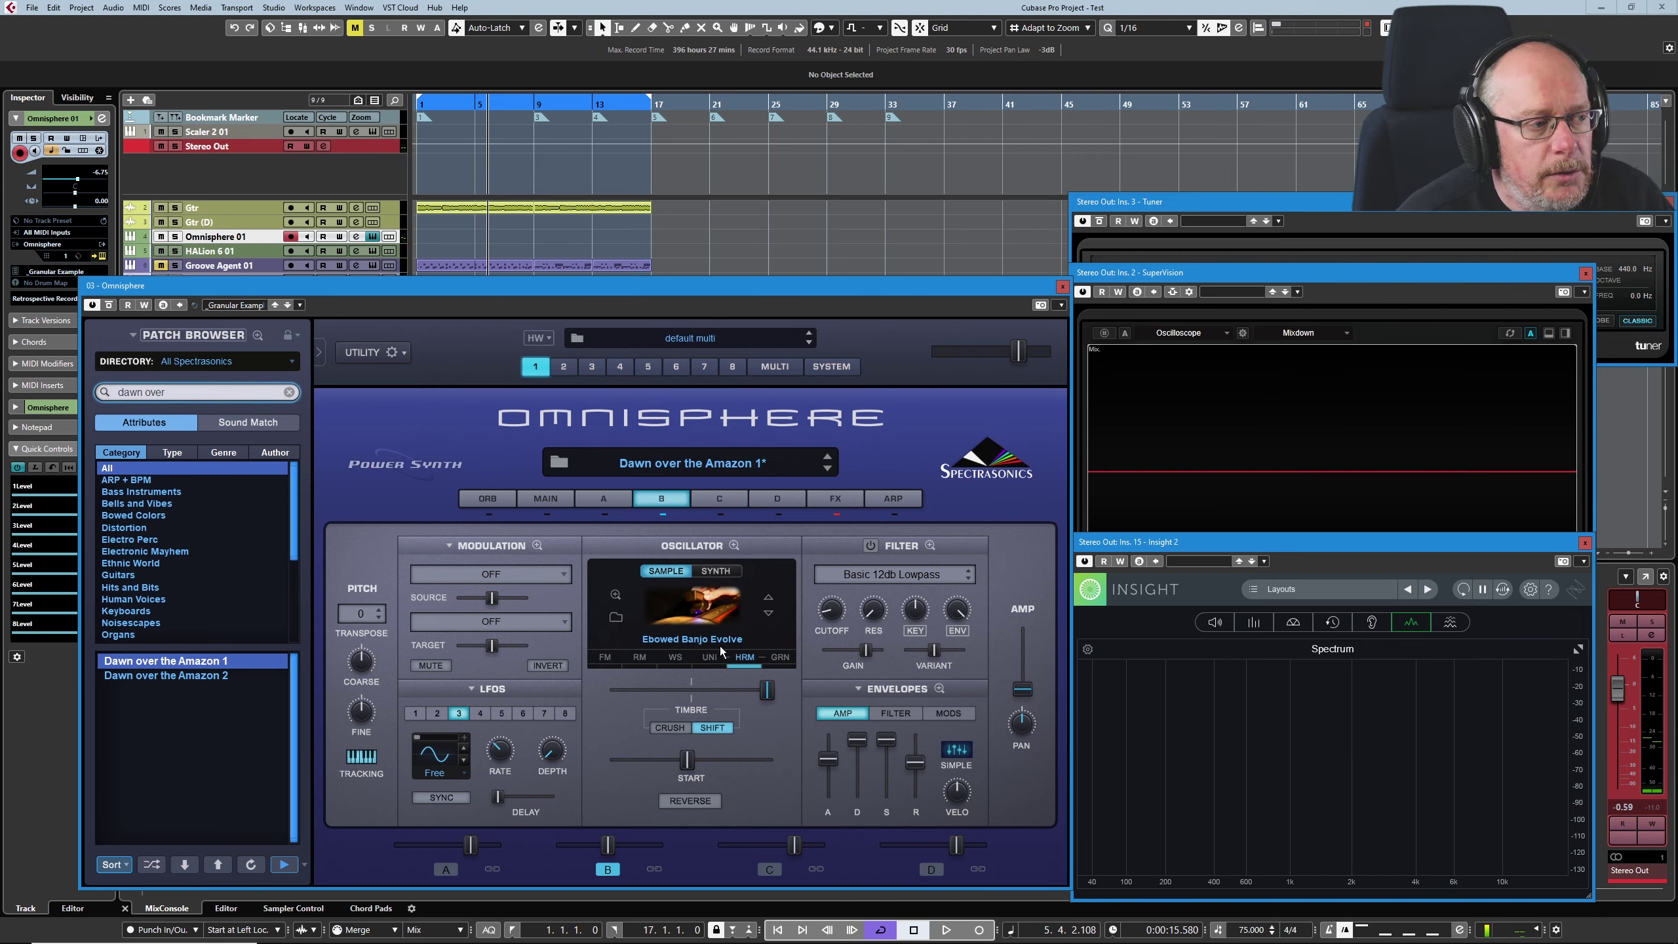
- Solo part 2 in the Multi mixer, select it, and switch off its layer A
click(776, 367)
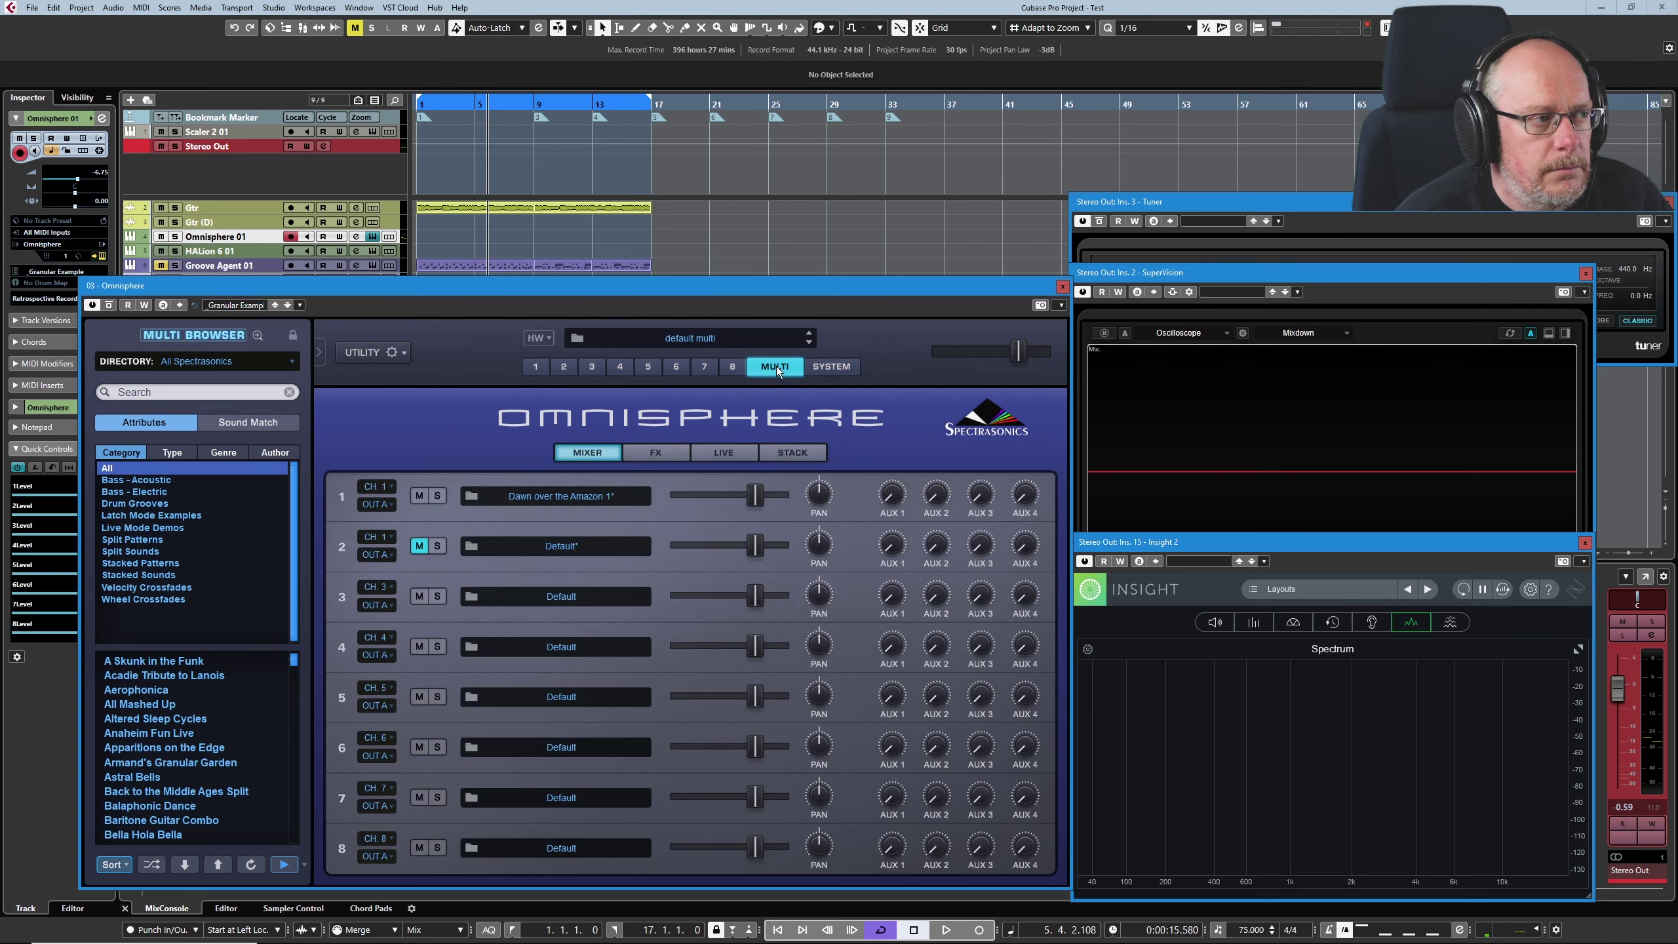
click(437, 546)
click(564, 368)
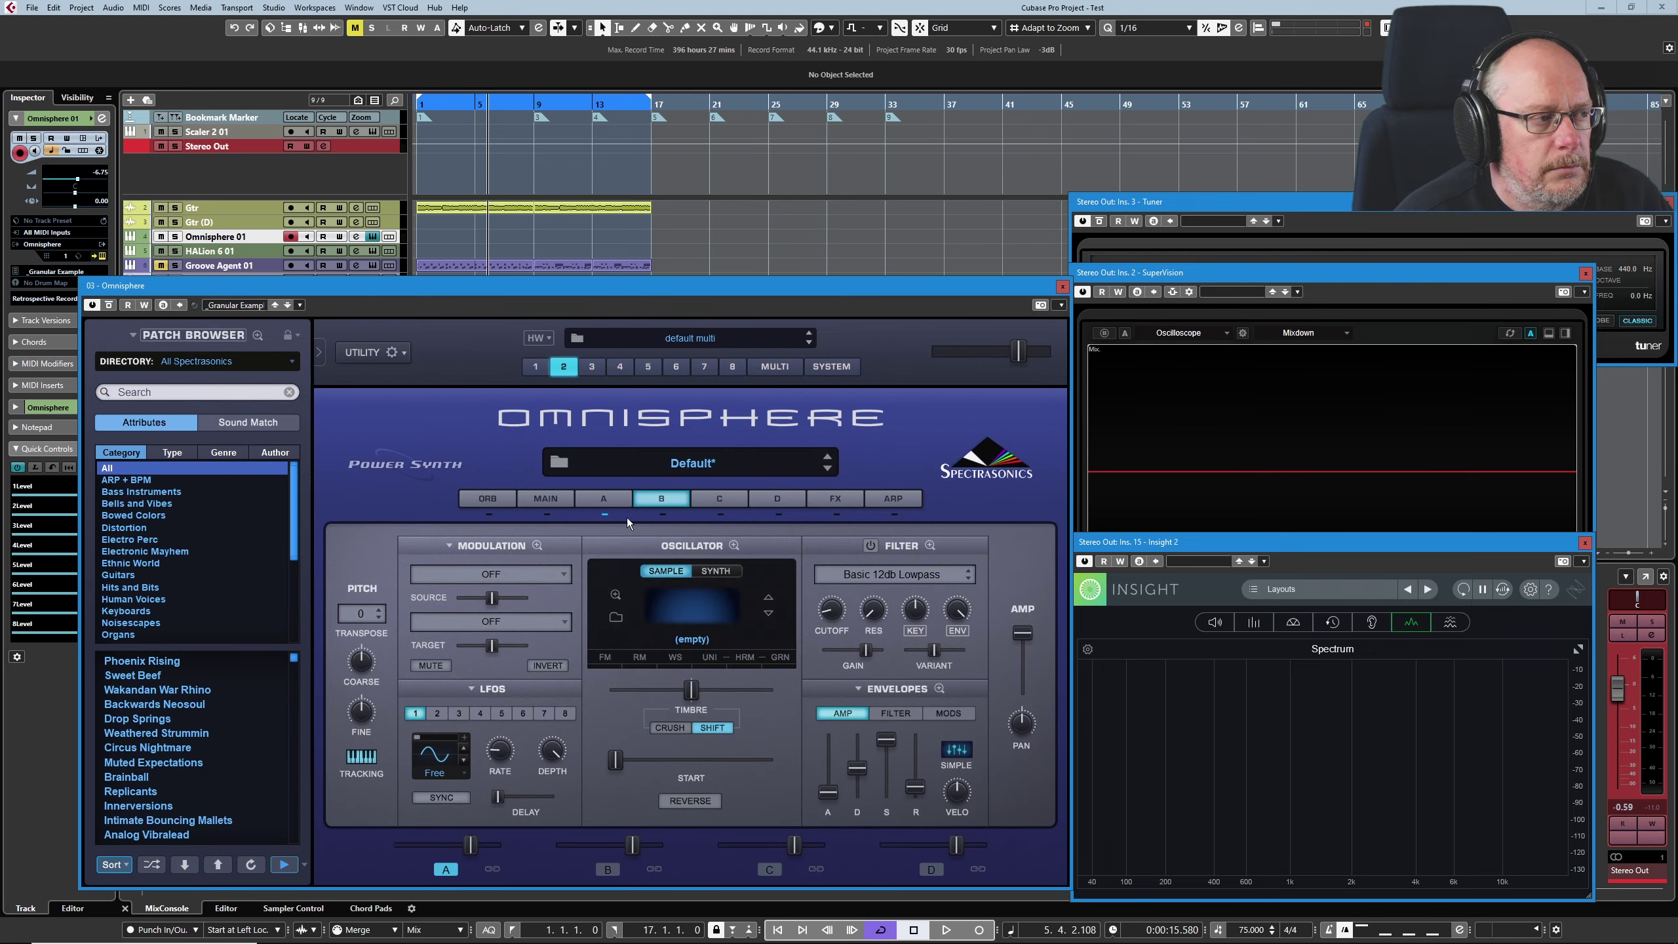
click(602, 514)
- Search soundsources for 'ebowed', load Ebowed Banjo Evolve on layer B, and reselect part 1
click(698, 610)
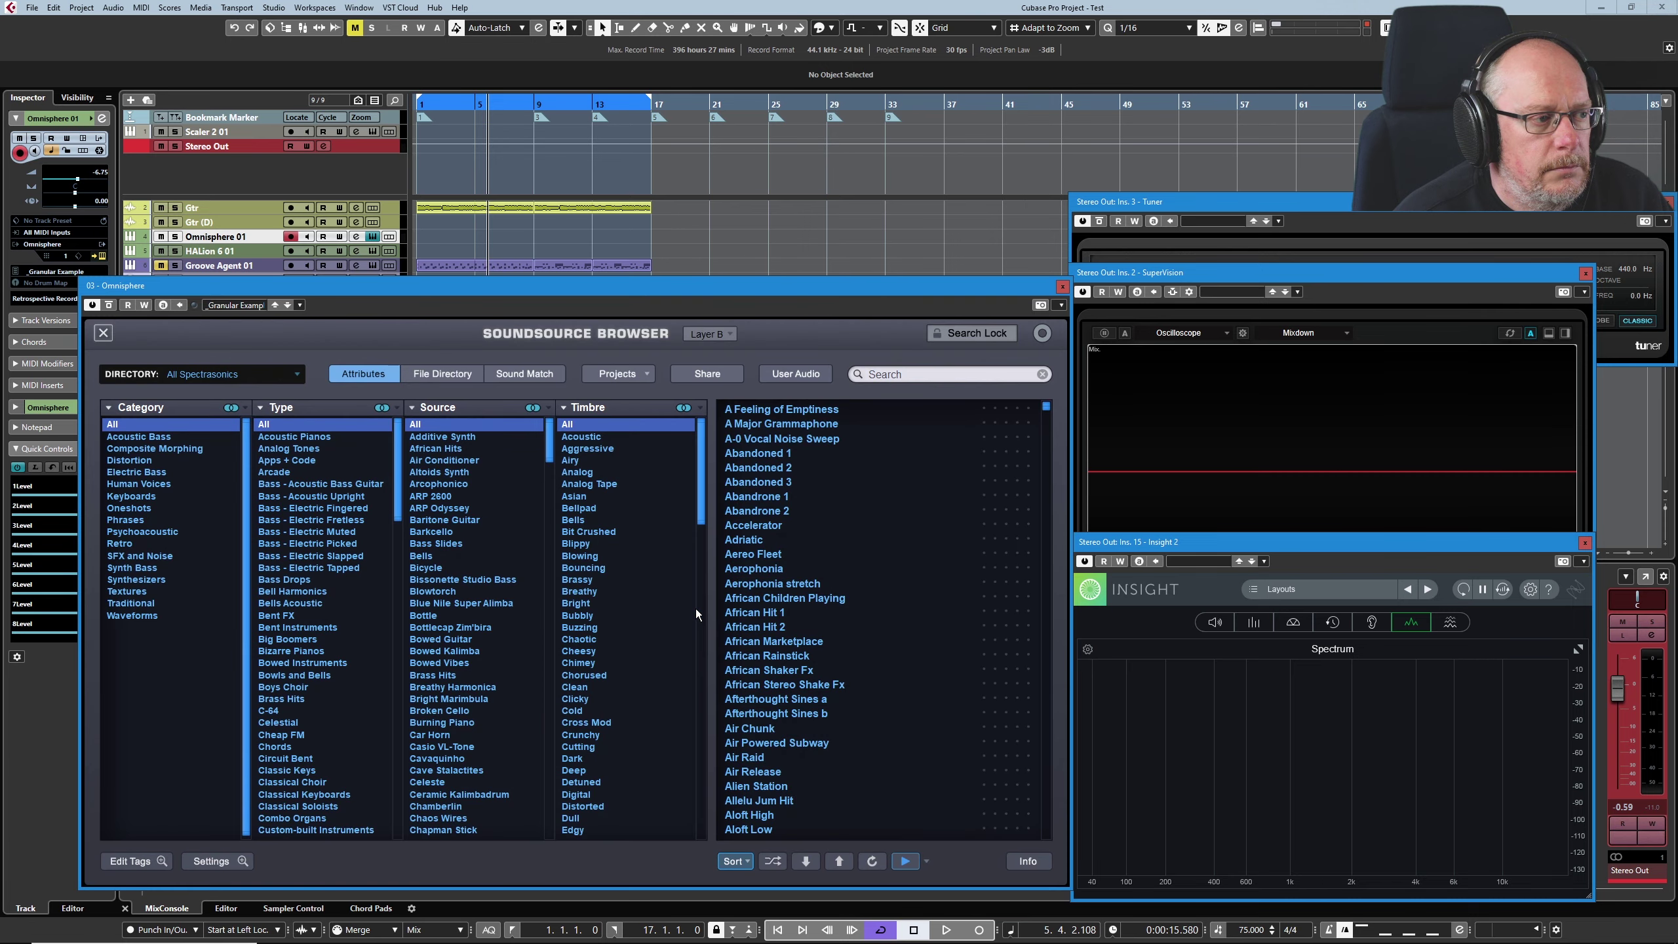
click(911, 384)
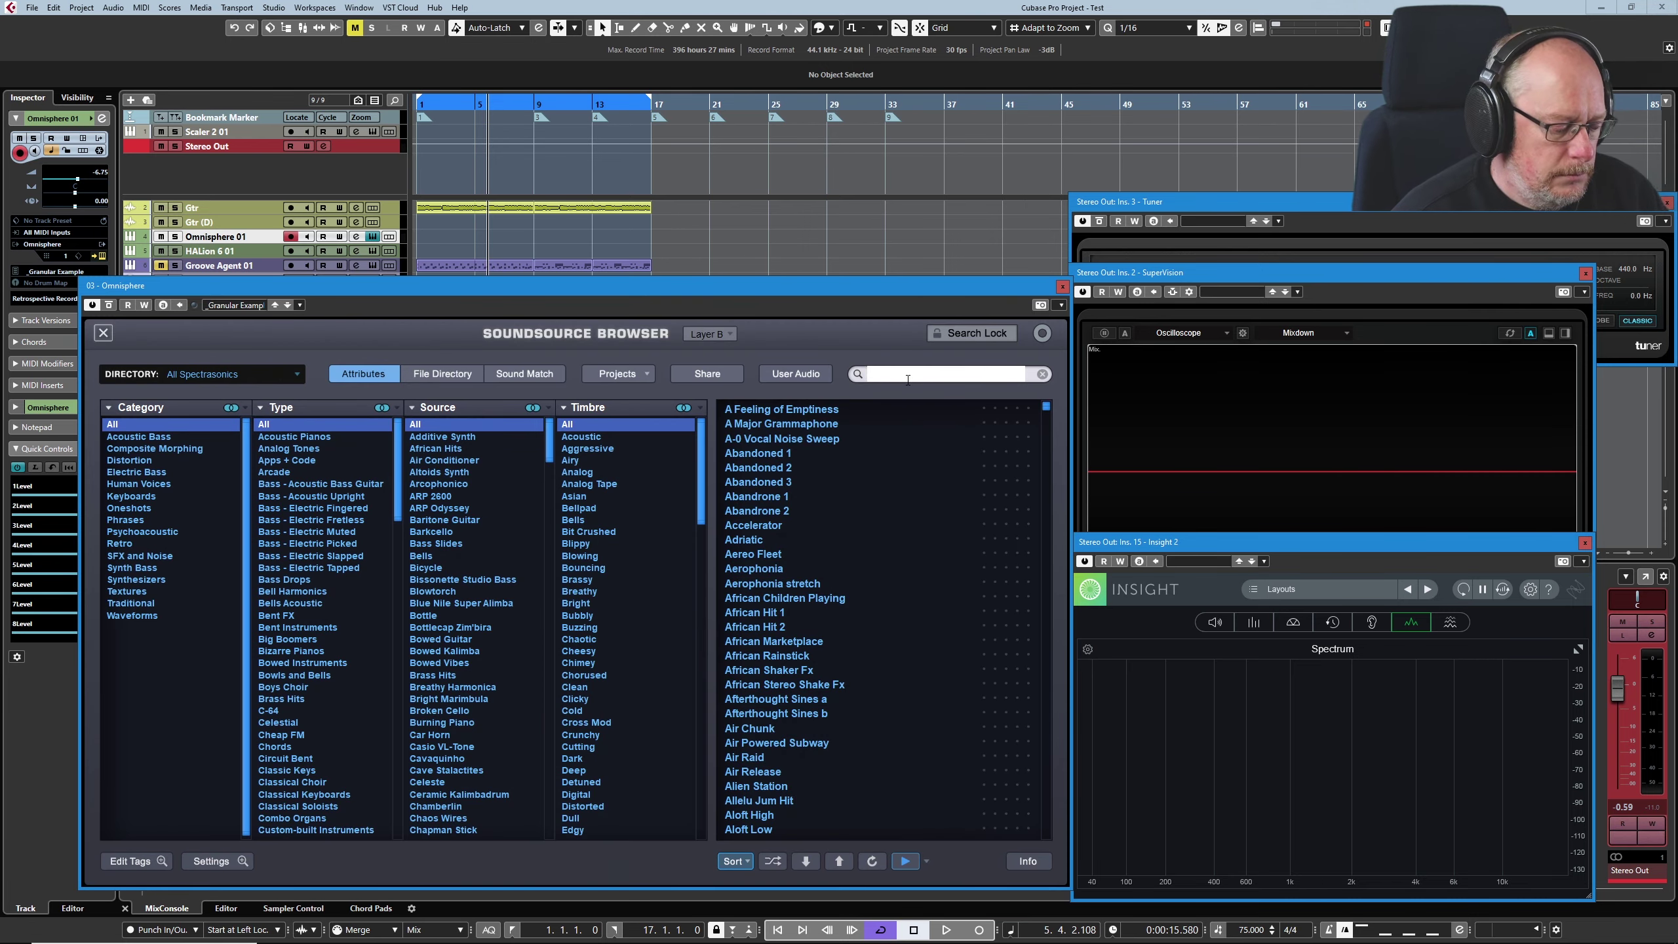
text(ebowed ban)
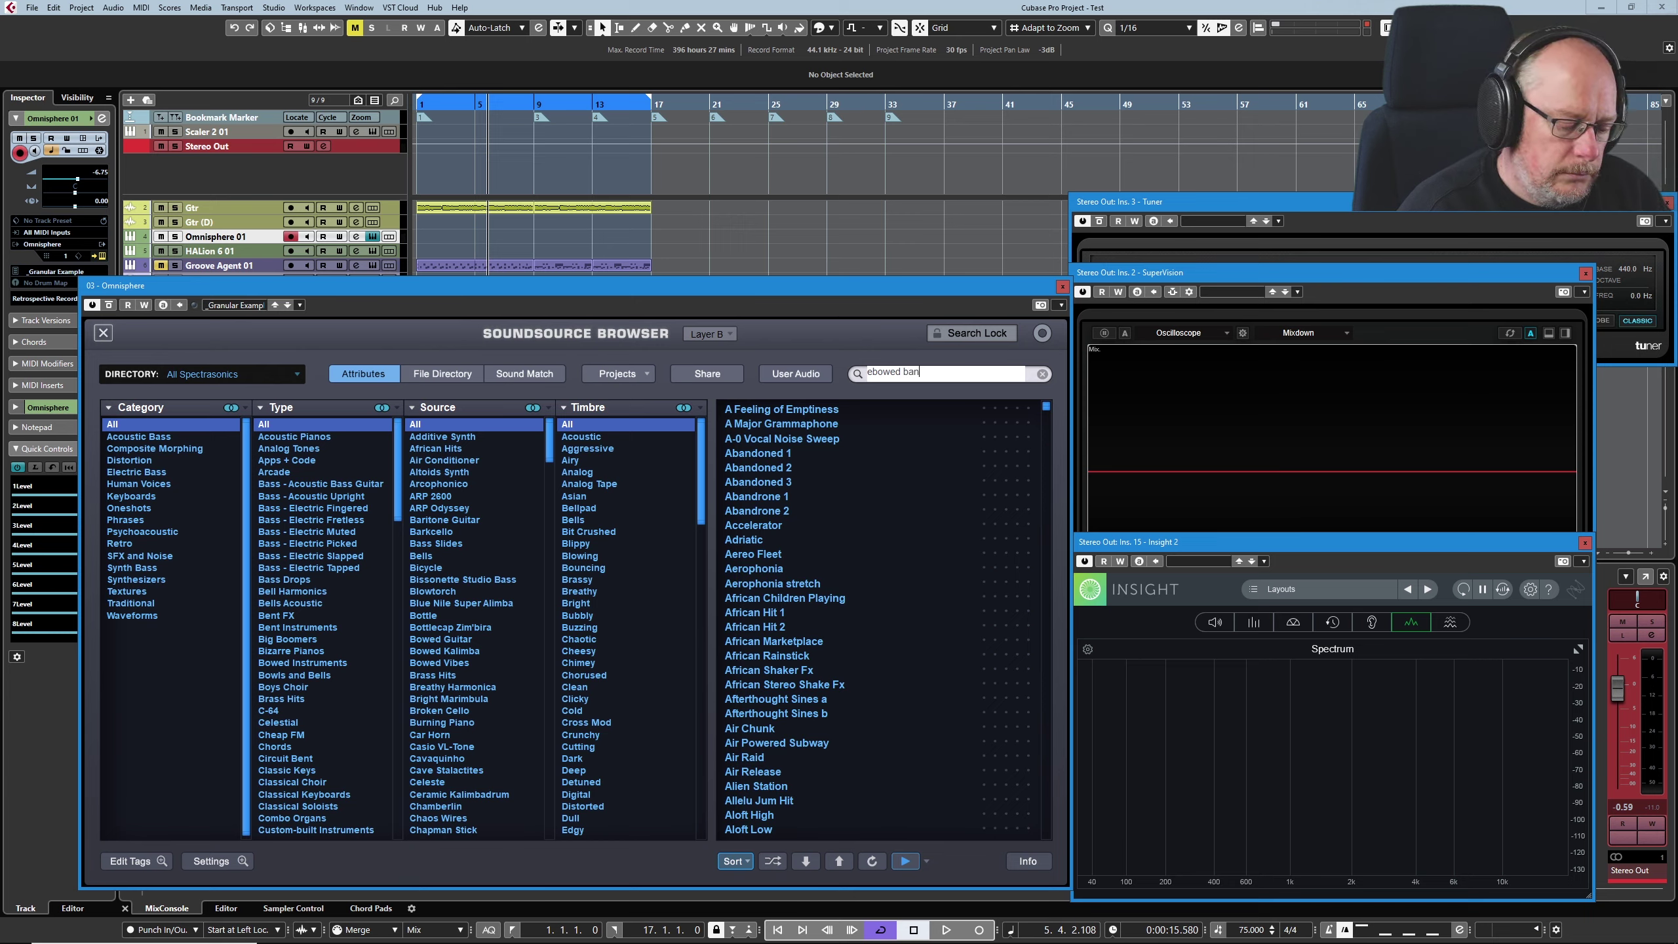
key(Return)
click(815, 426)
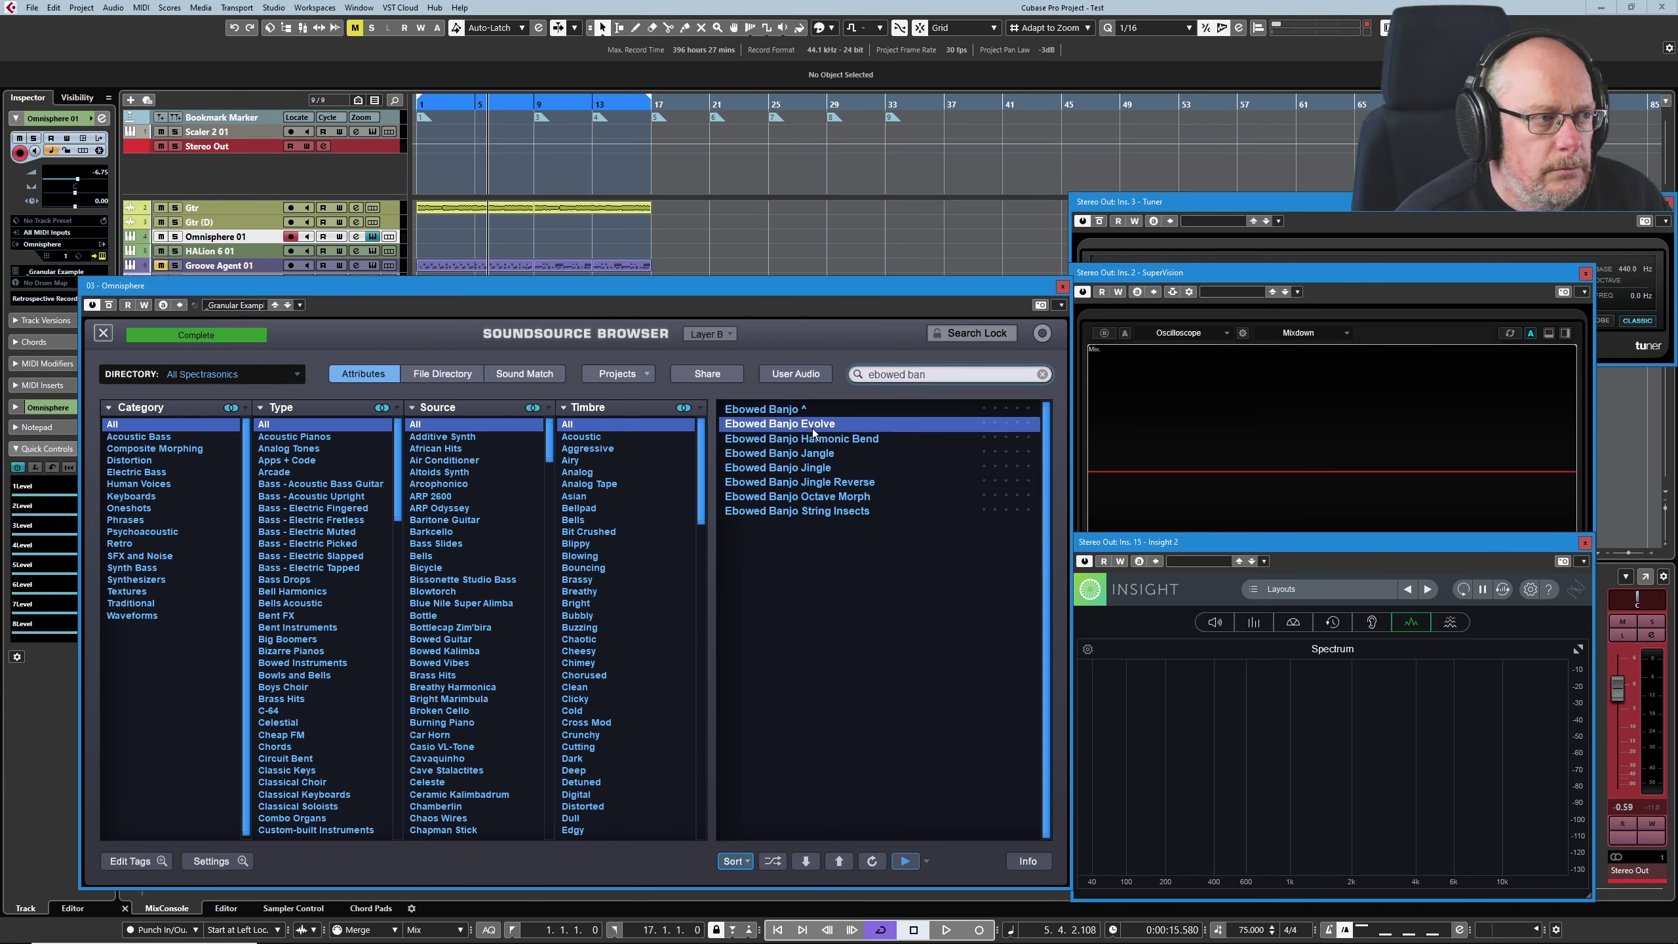
click(103, 333)
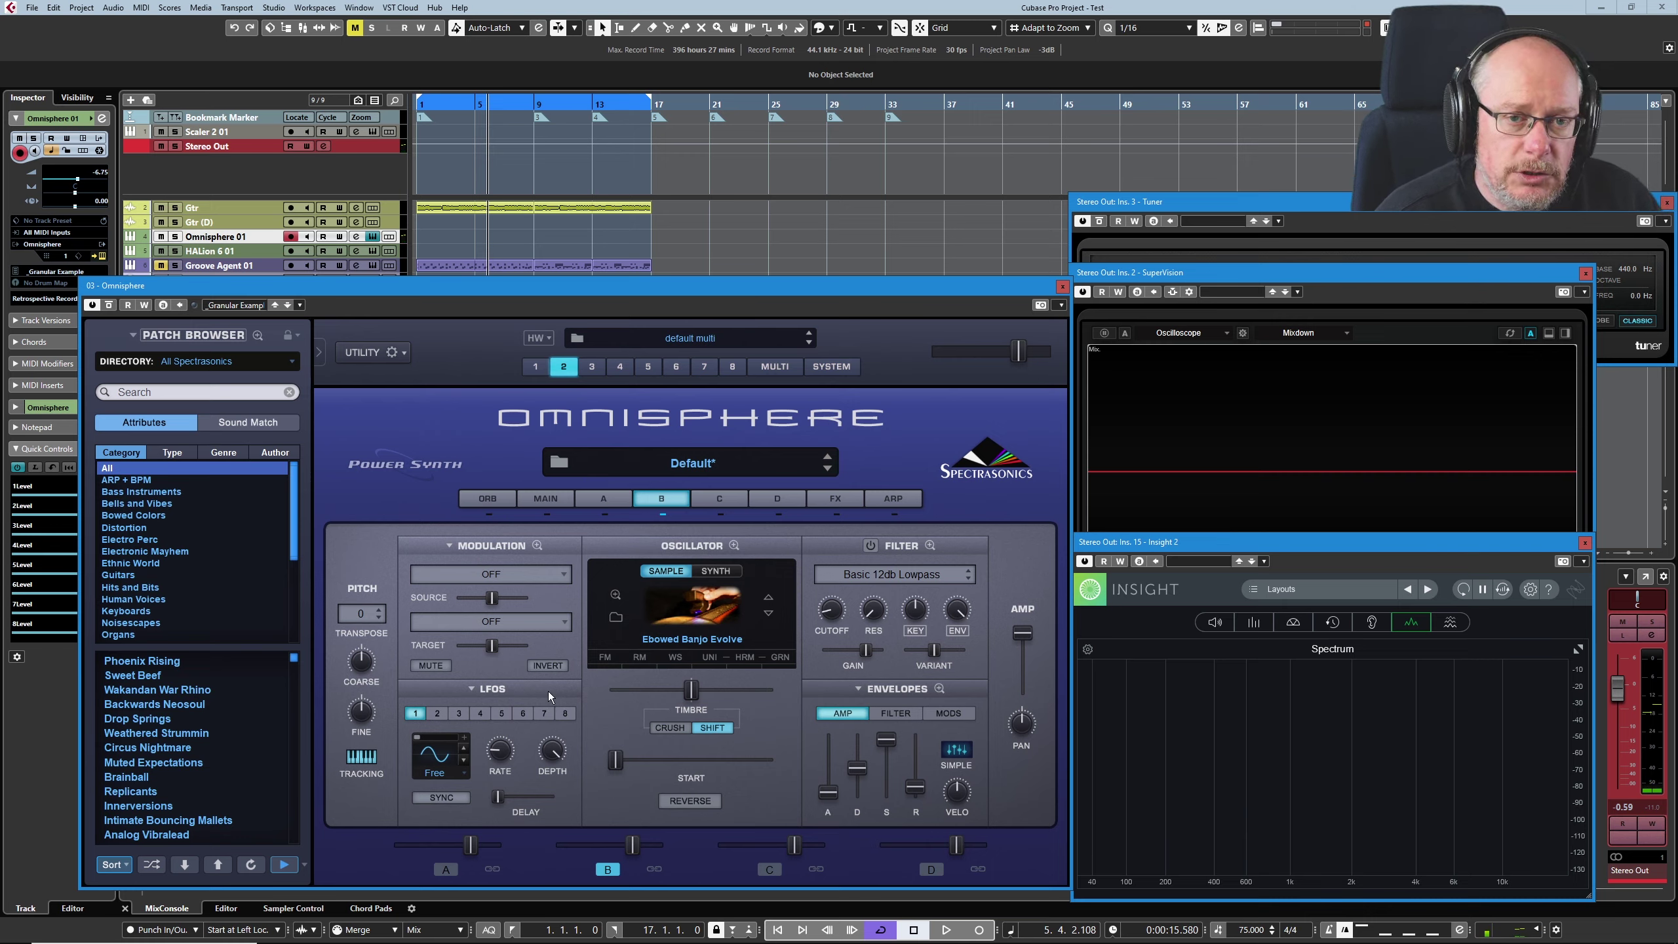
click(771, 369)
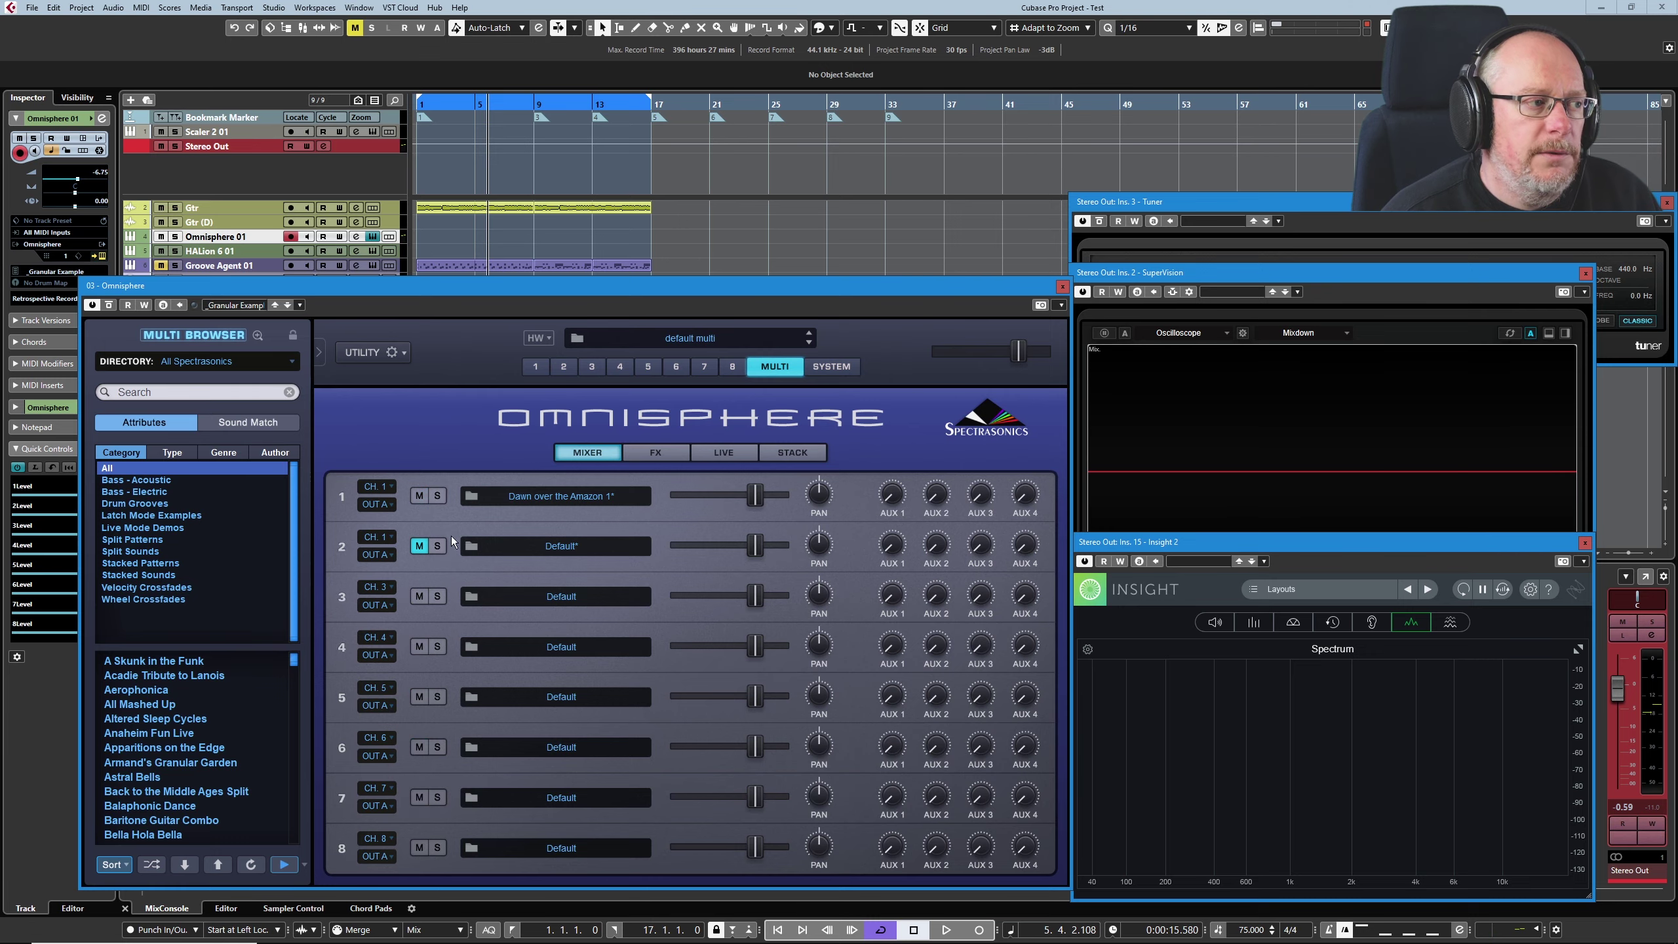
click(535, 370)
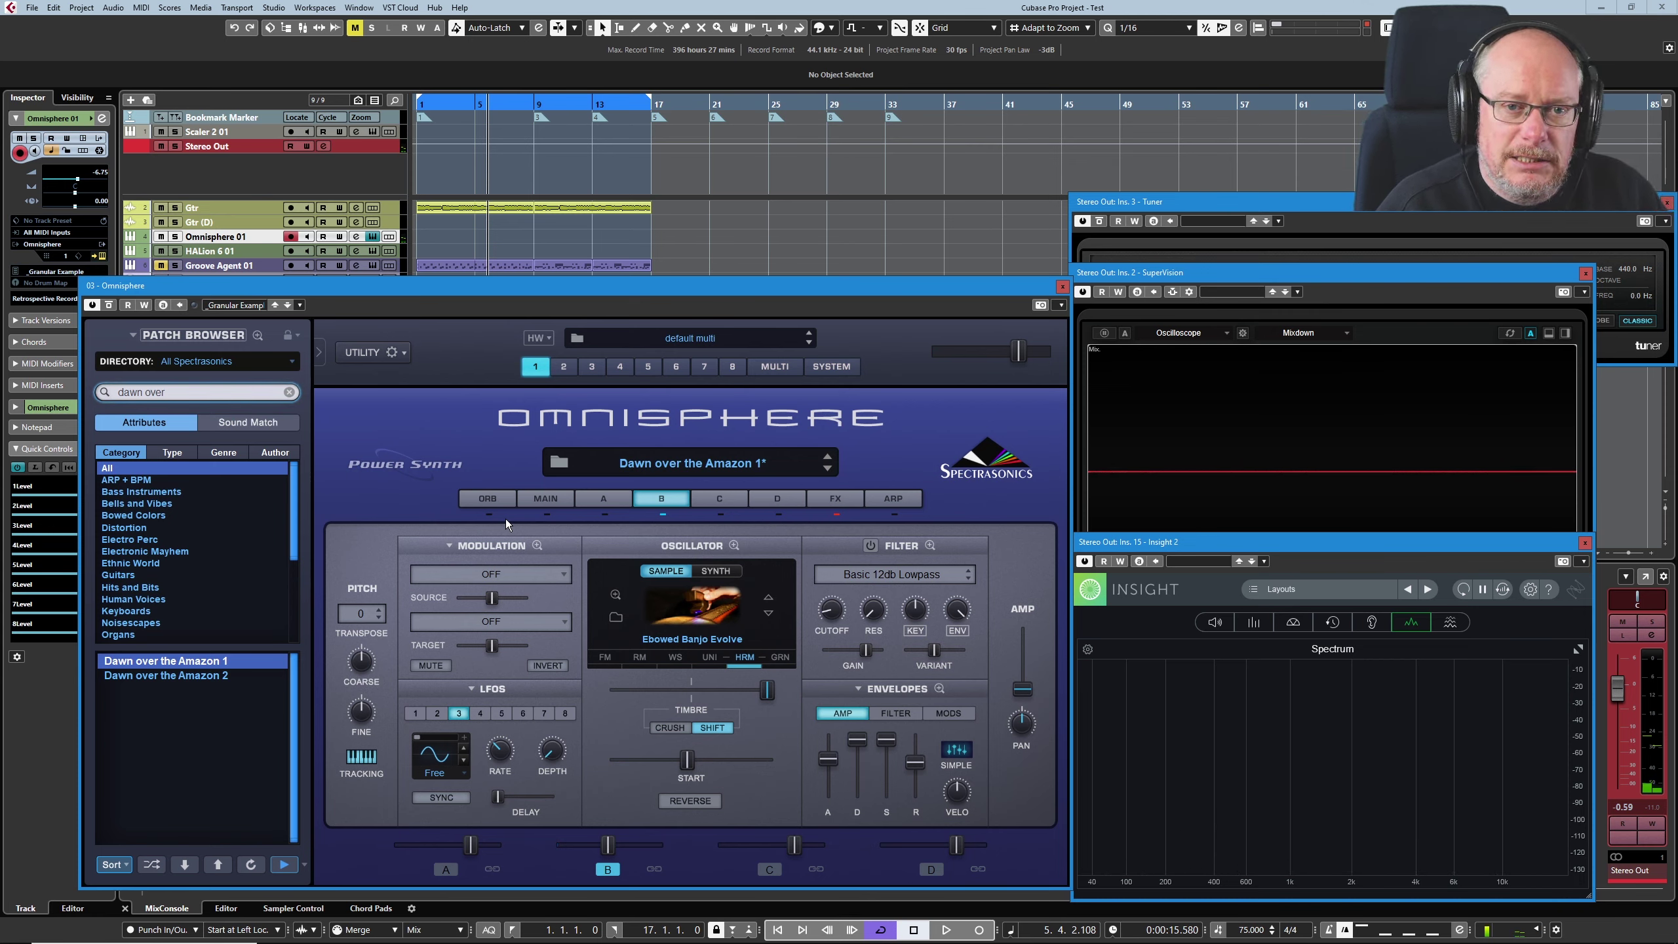
- Open layer B's Harmonia page and leave Harmonia on, voicing +12 and +24 semitones
click(745, 656)
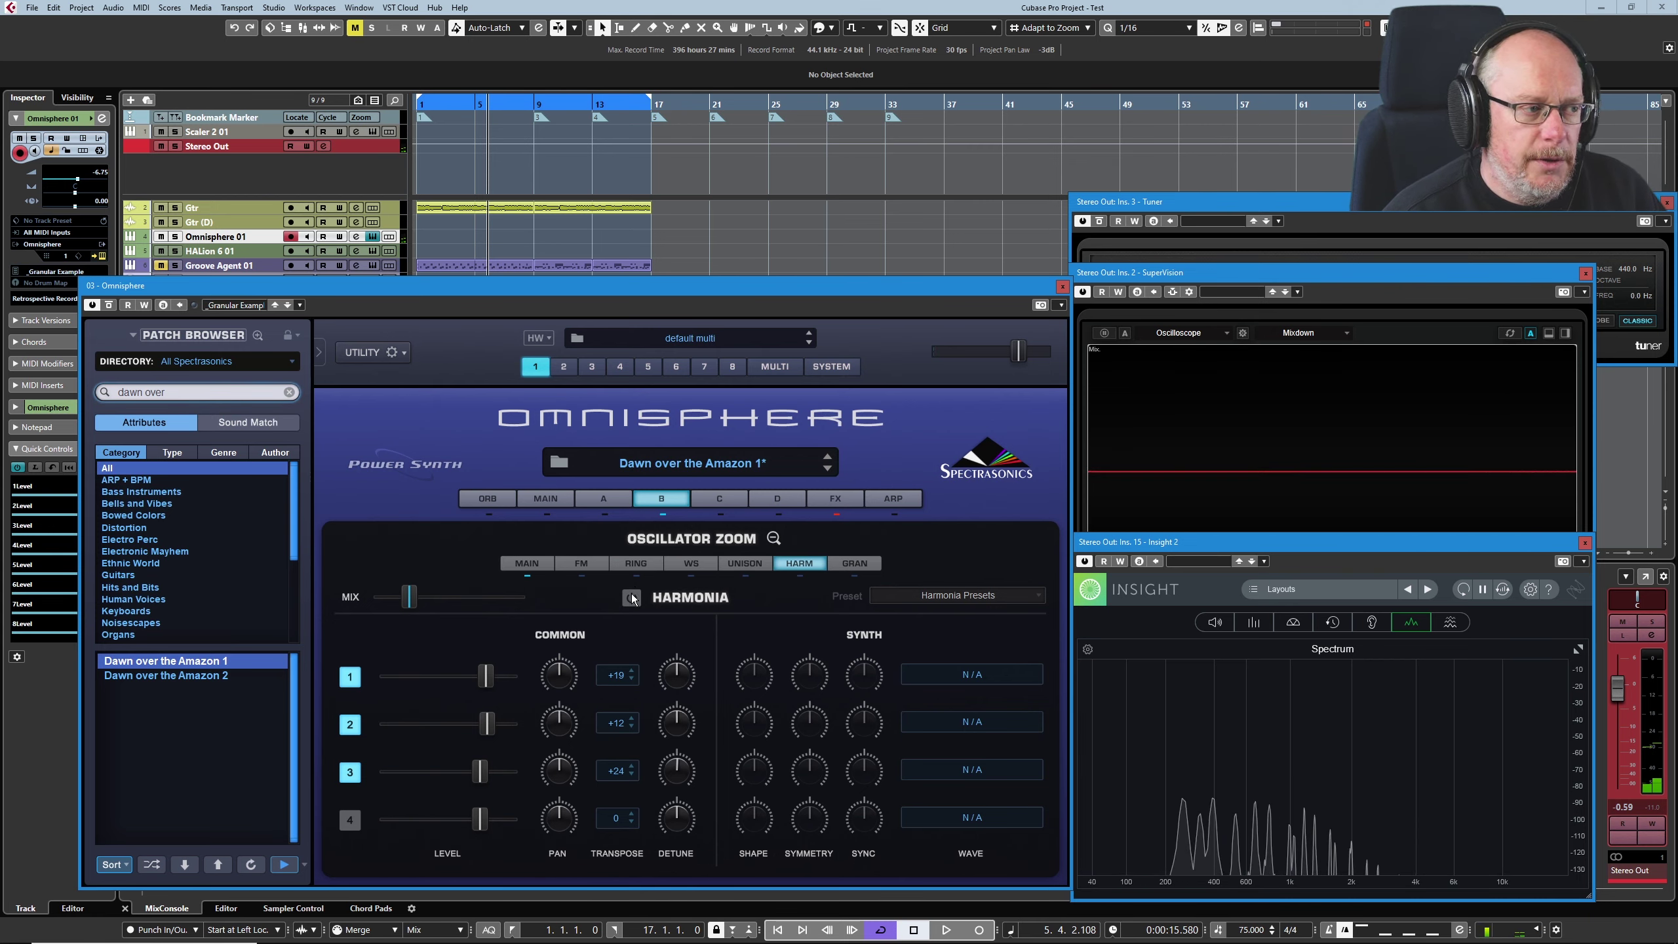
click(631, 596)
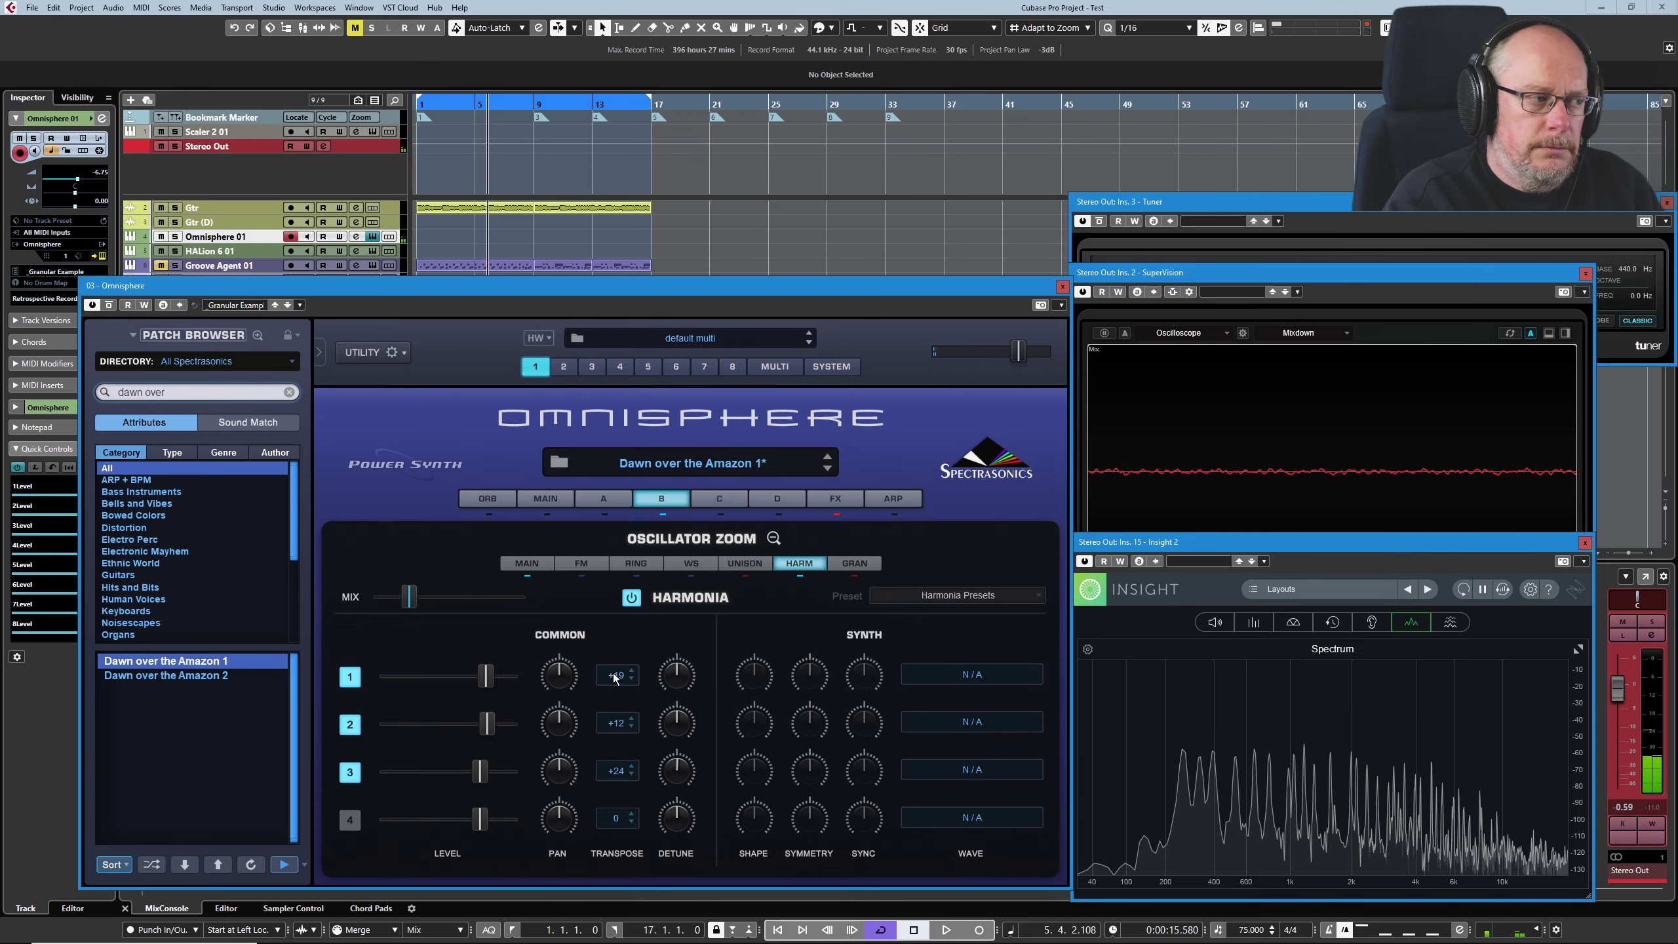
- Leave Harmonia and review layer B's Mod Matrix Zoom, reopening it after selecting LFO 2
click(774, 538)
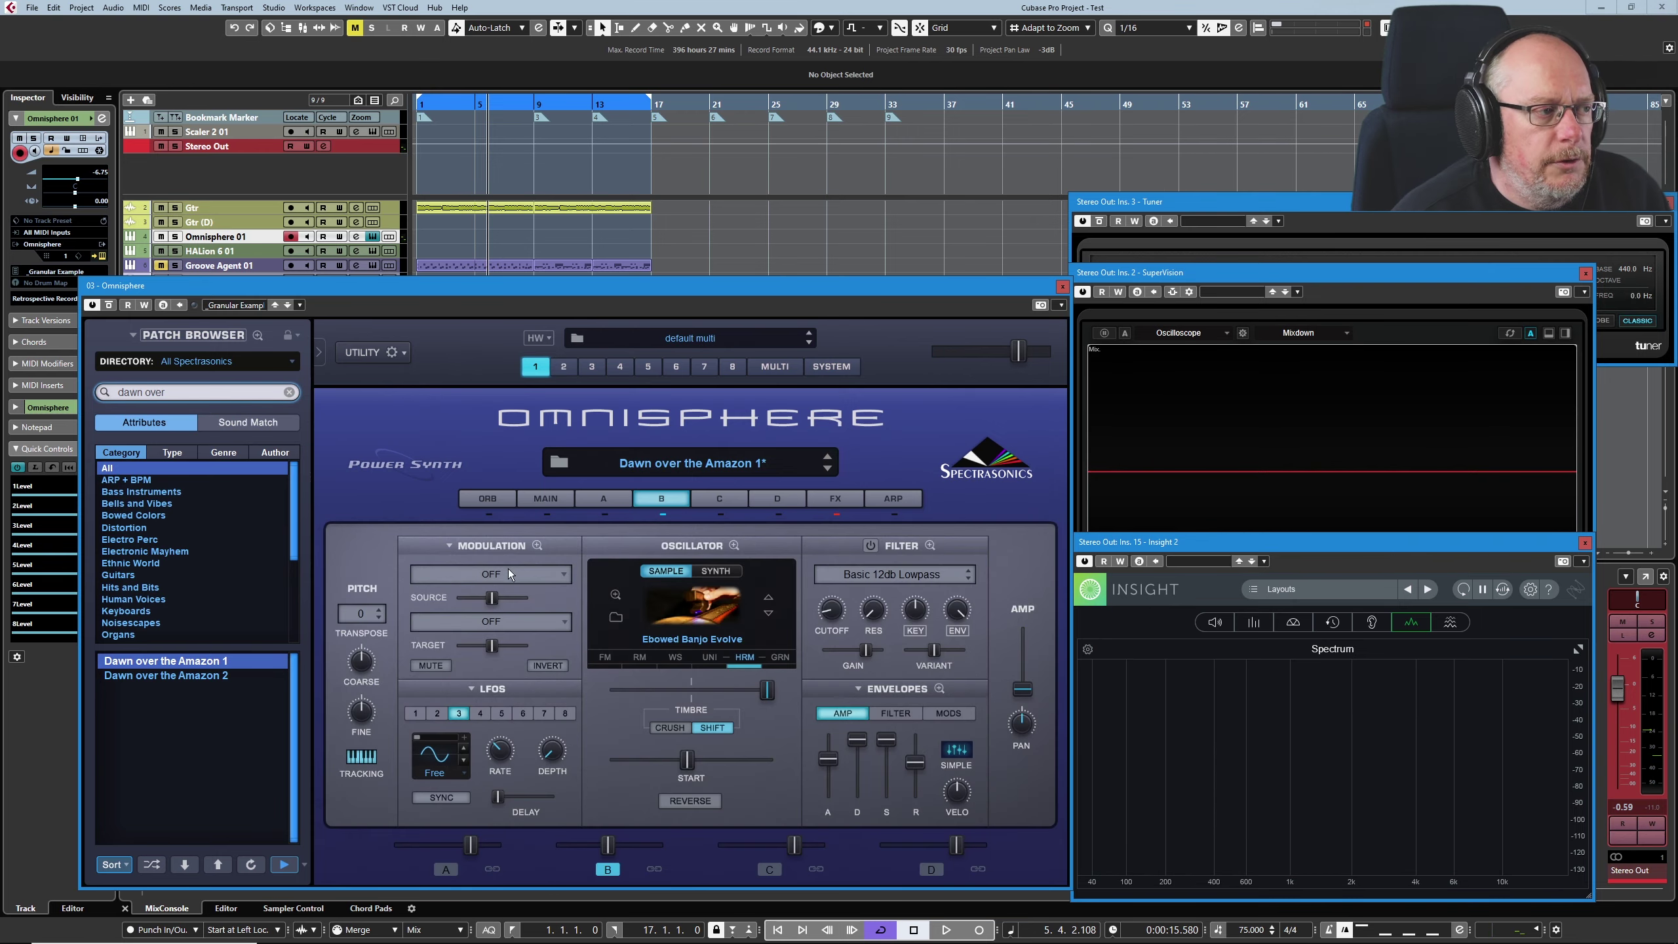
click(537, 545)
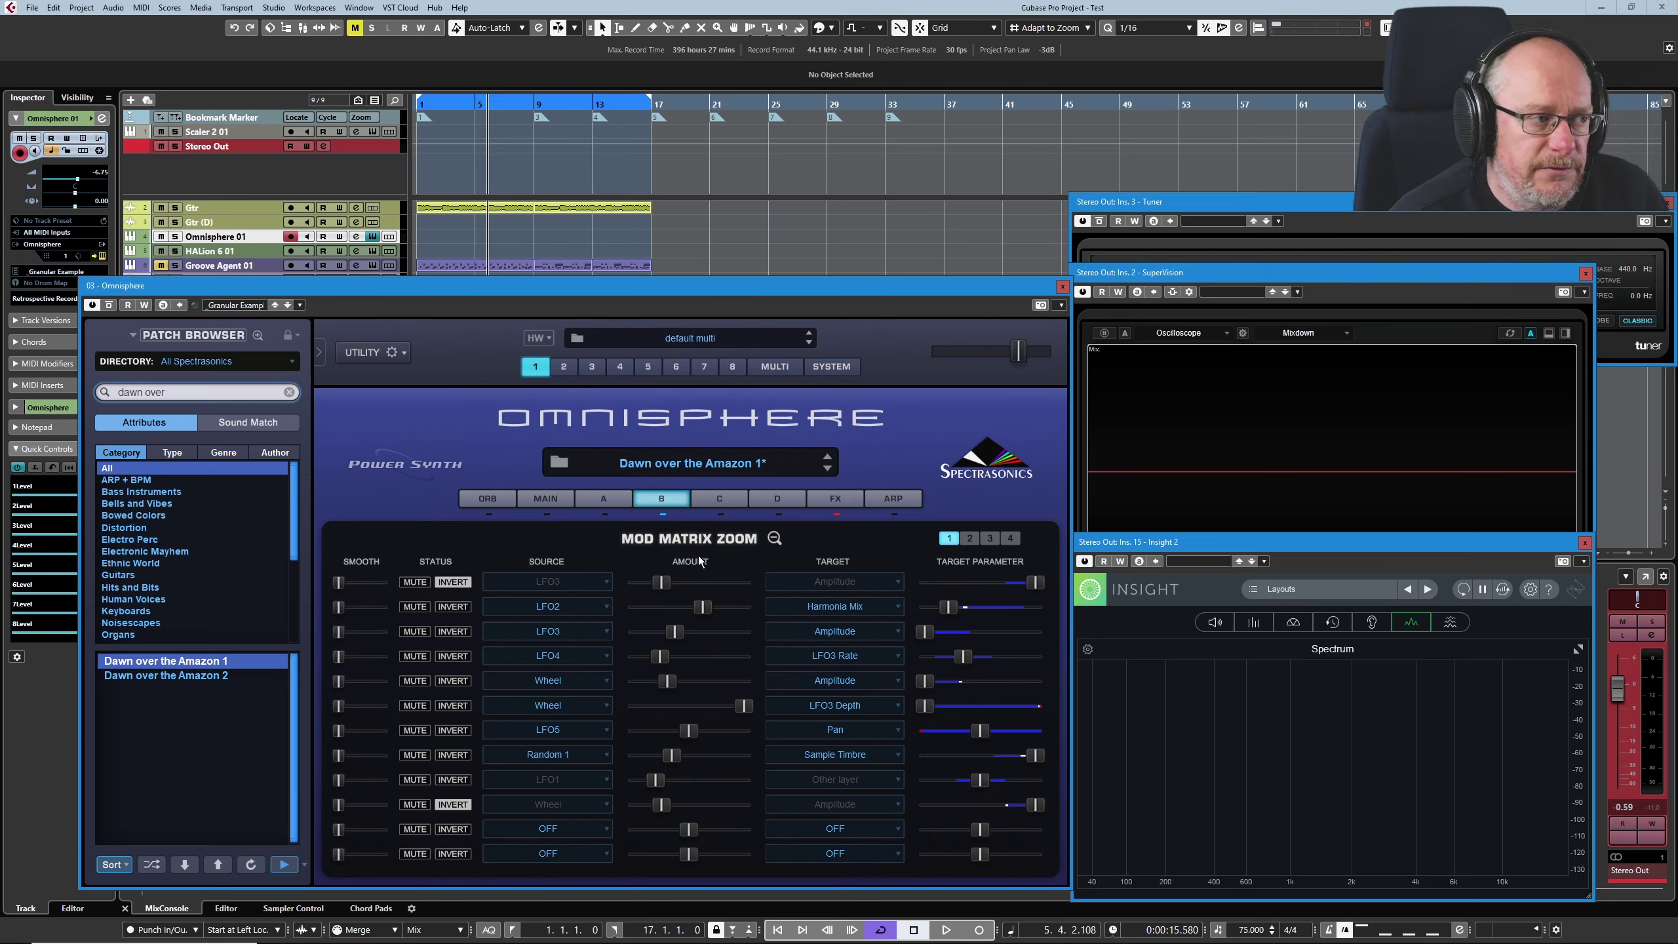
click(775, 538)
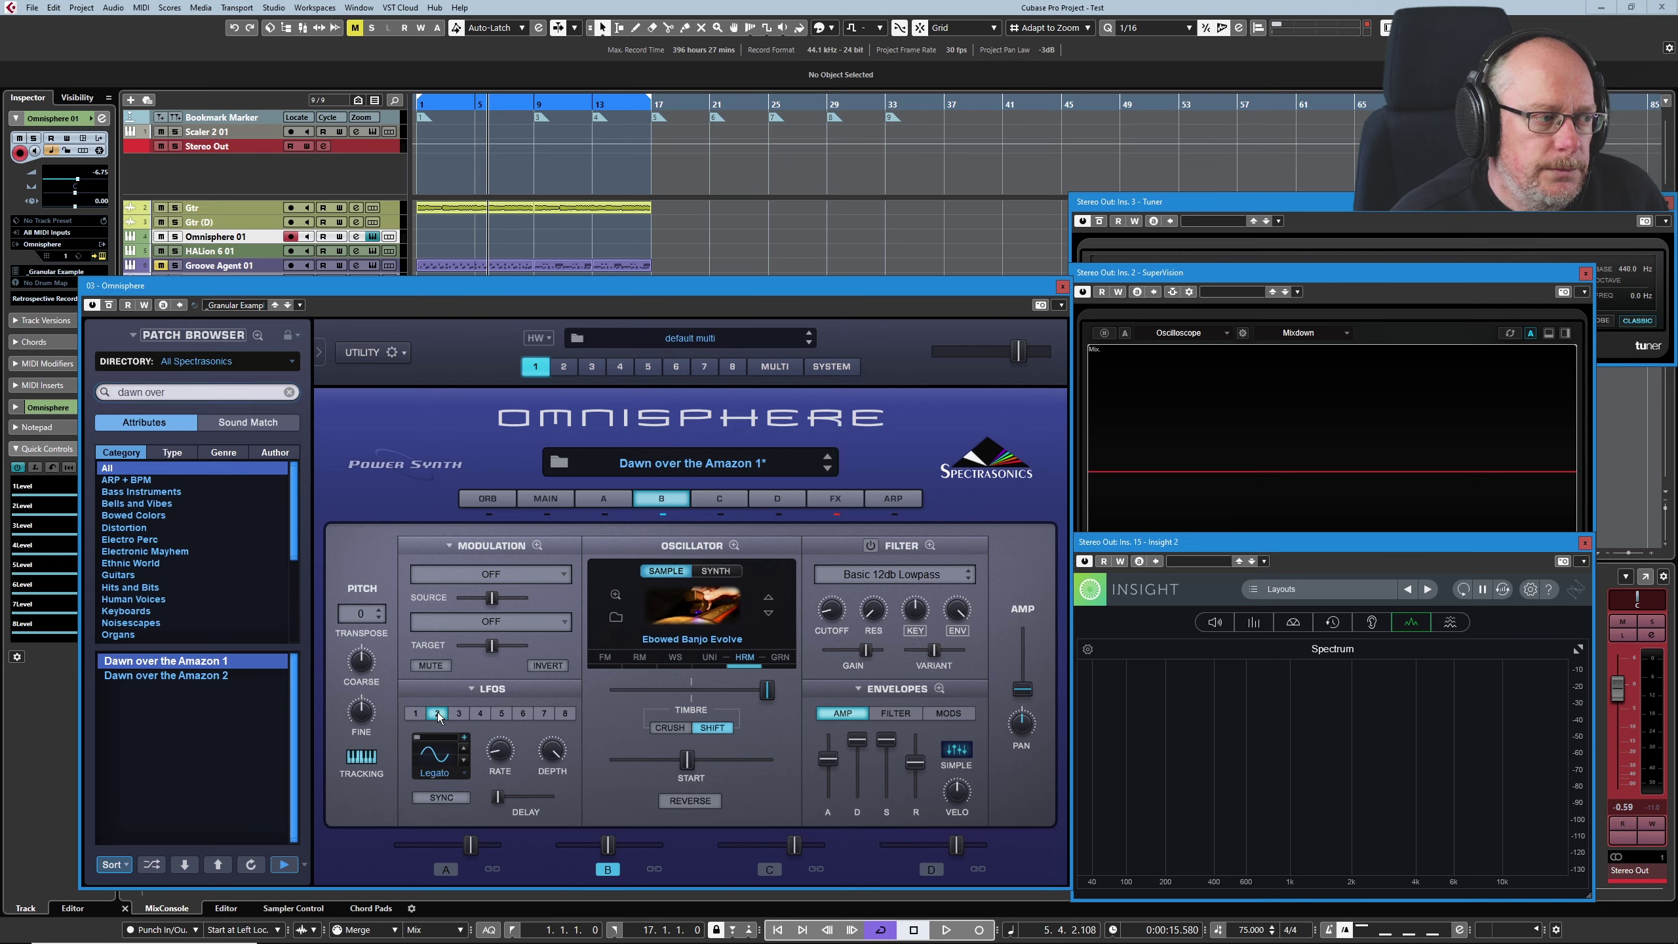
mouse_move(501, 759)
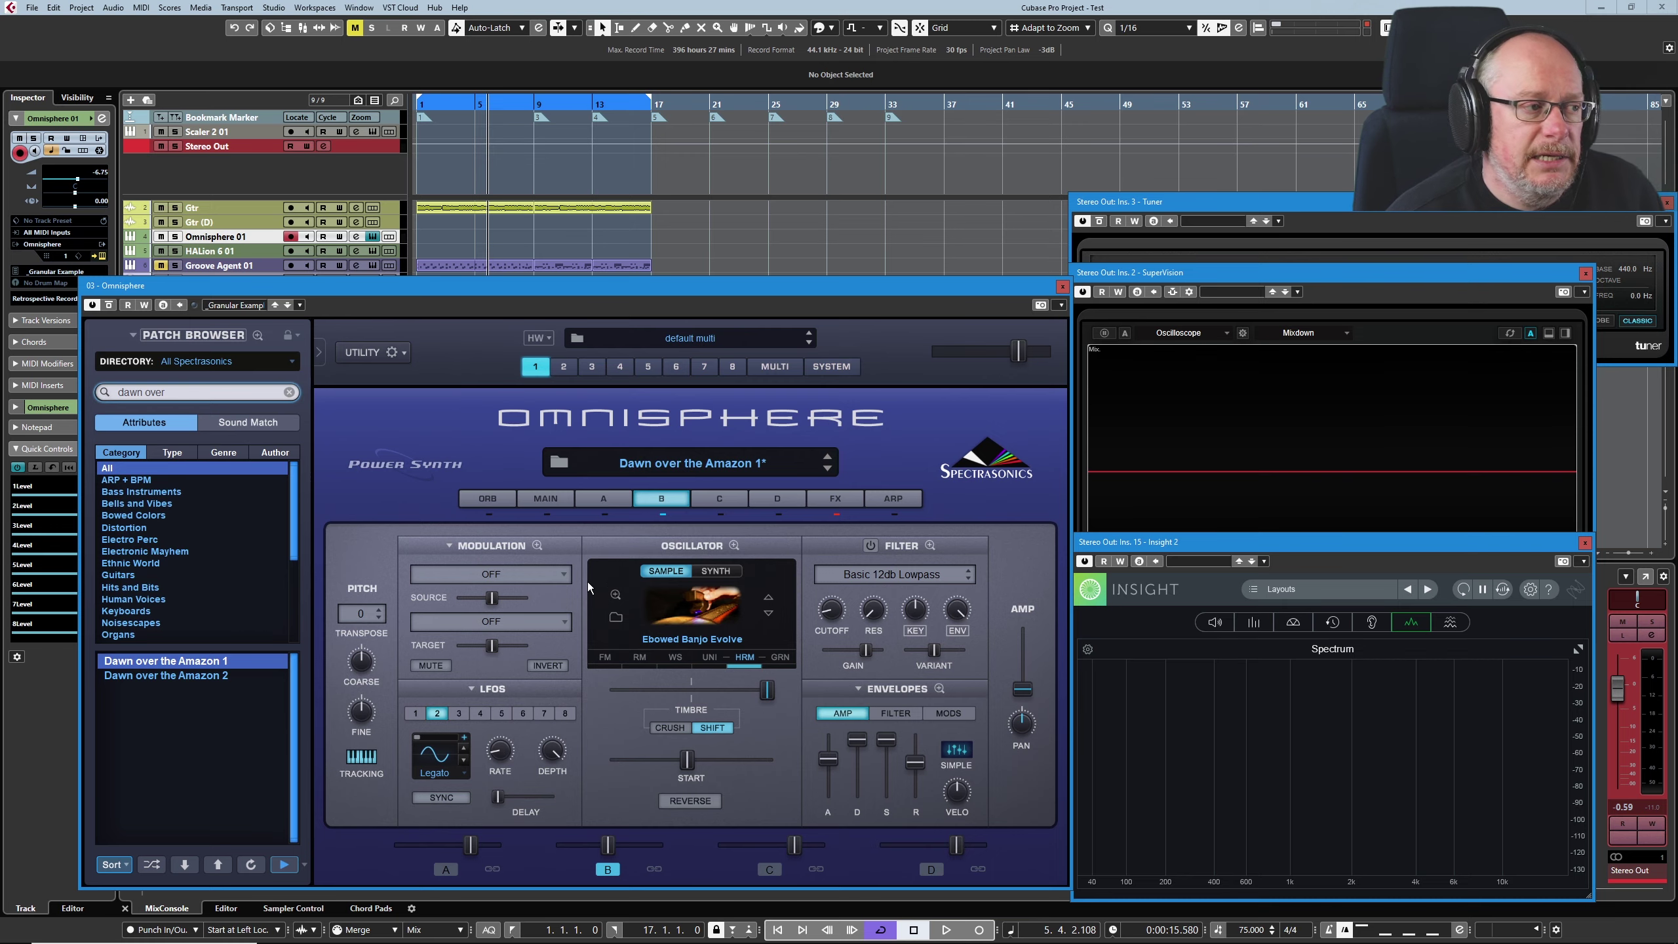
click(538, 545)
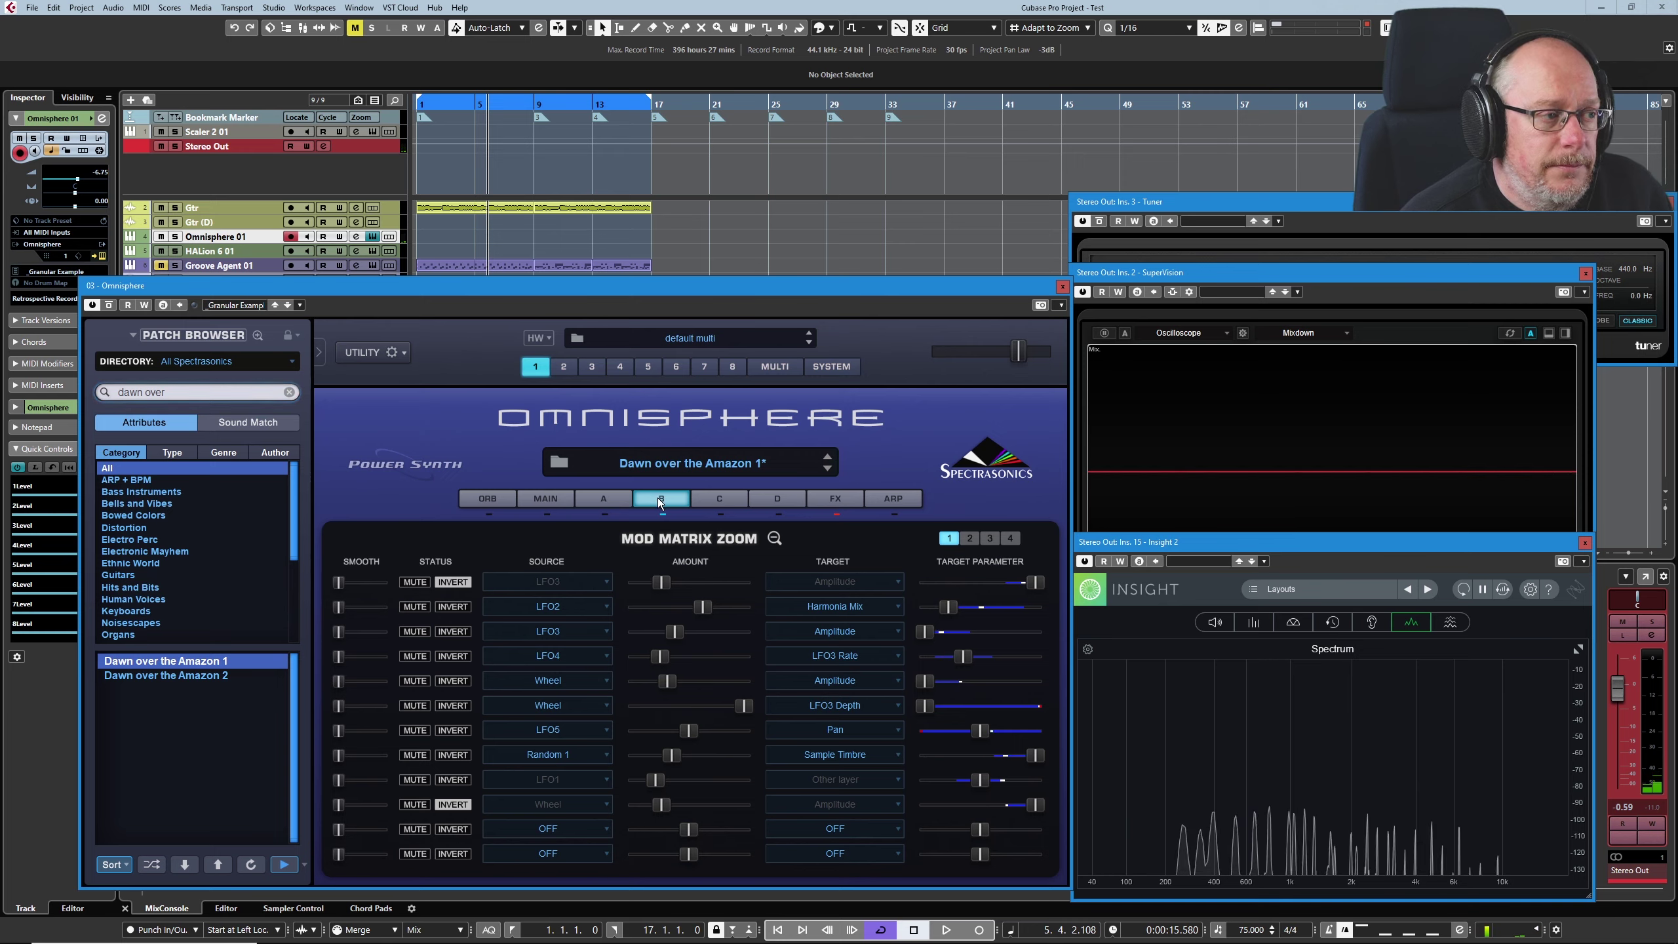
- Close and reopen the Mod Matrix Zoom so it shows layer A's routings
click(775, 539)
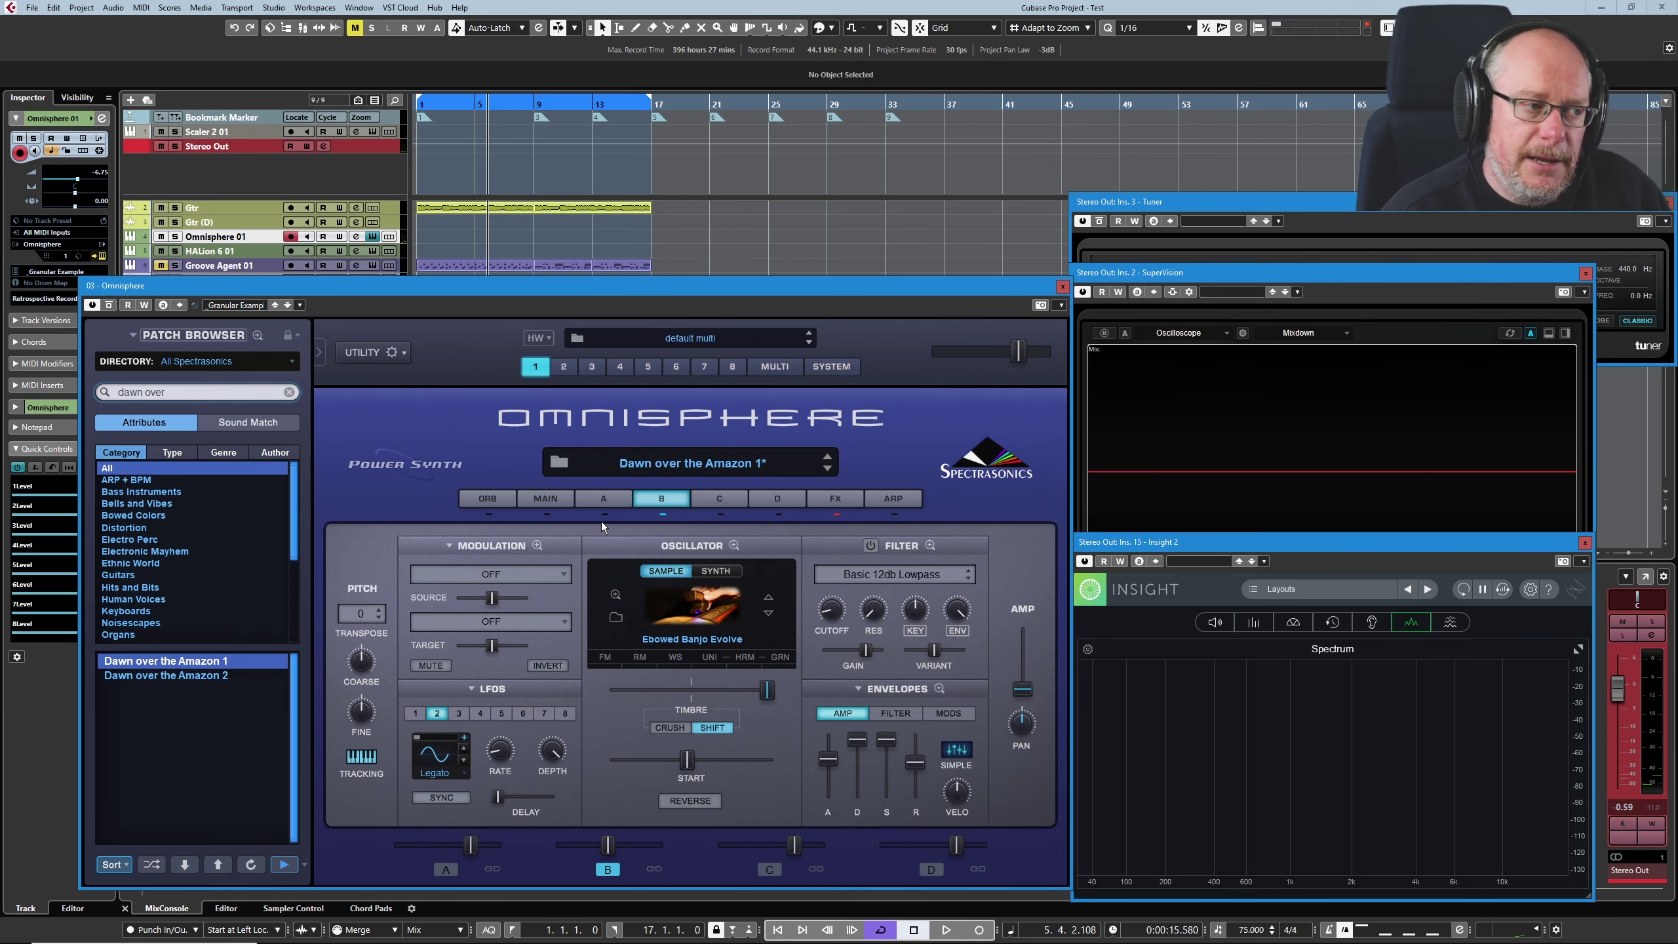
click(537, 545)
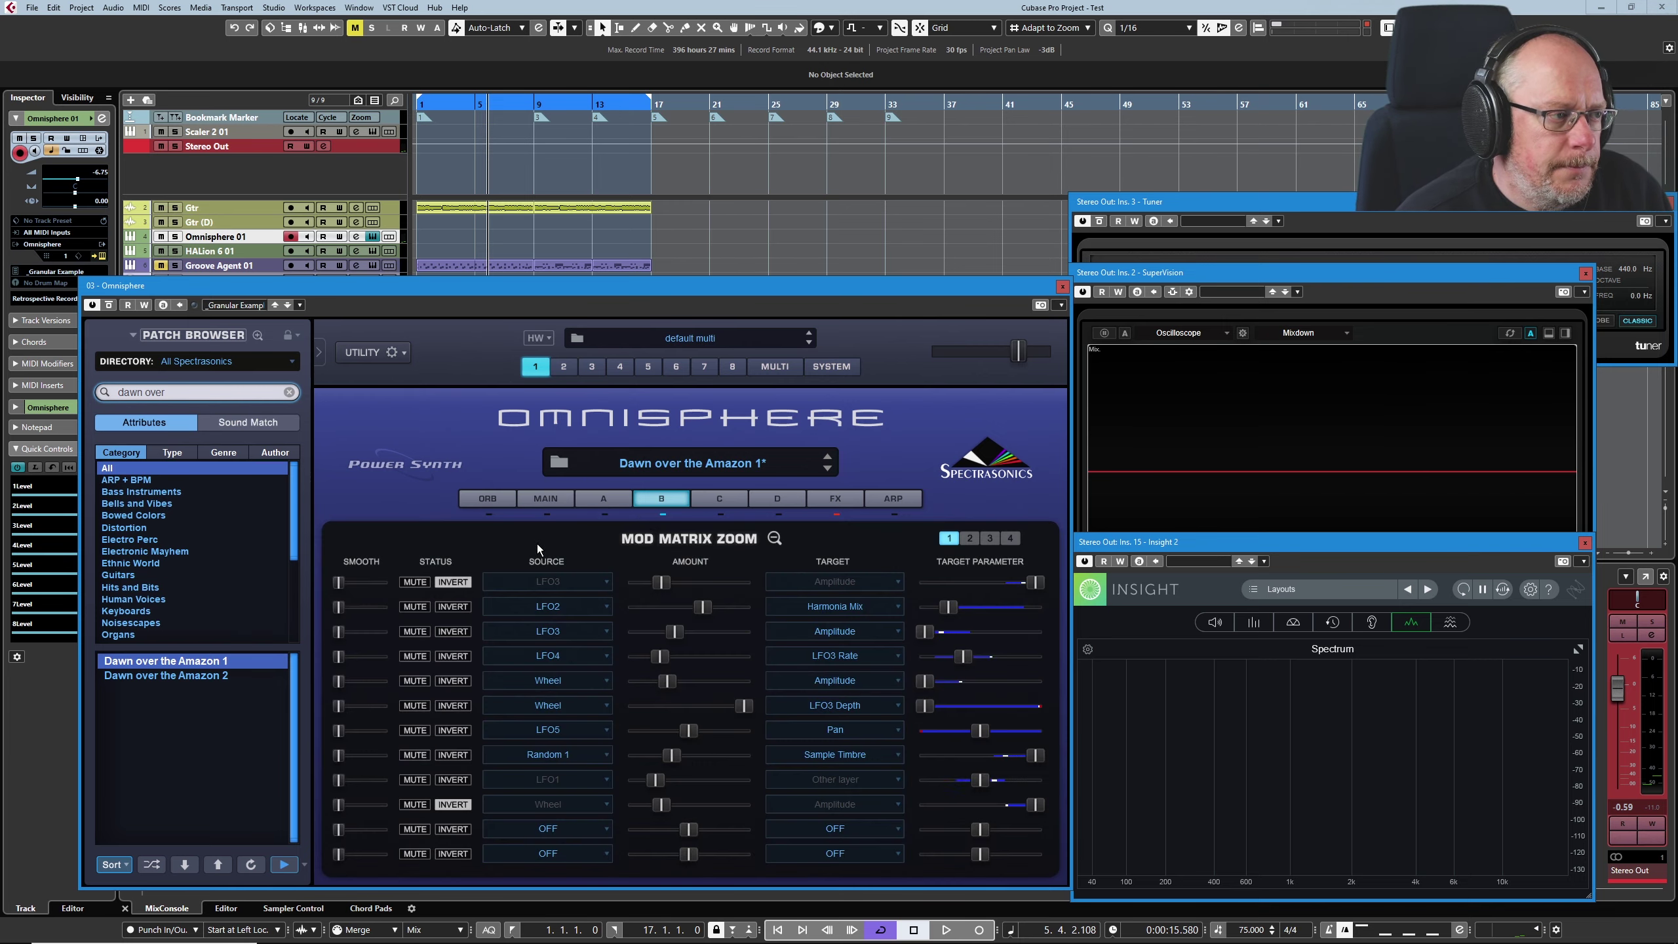
click(618, 498)
click(656, 499)
click(604, 498)
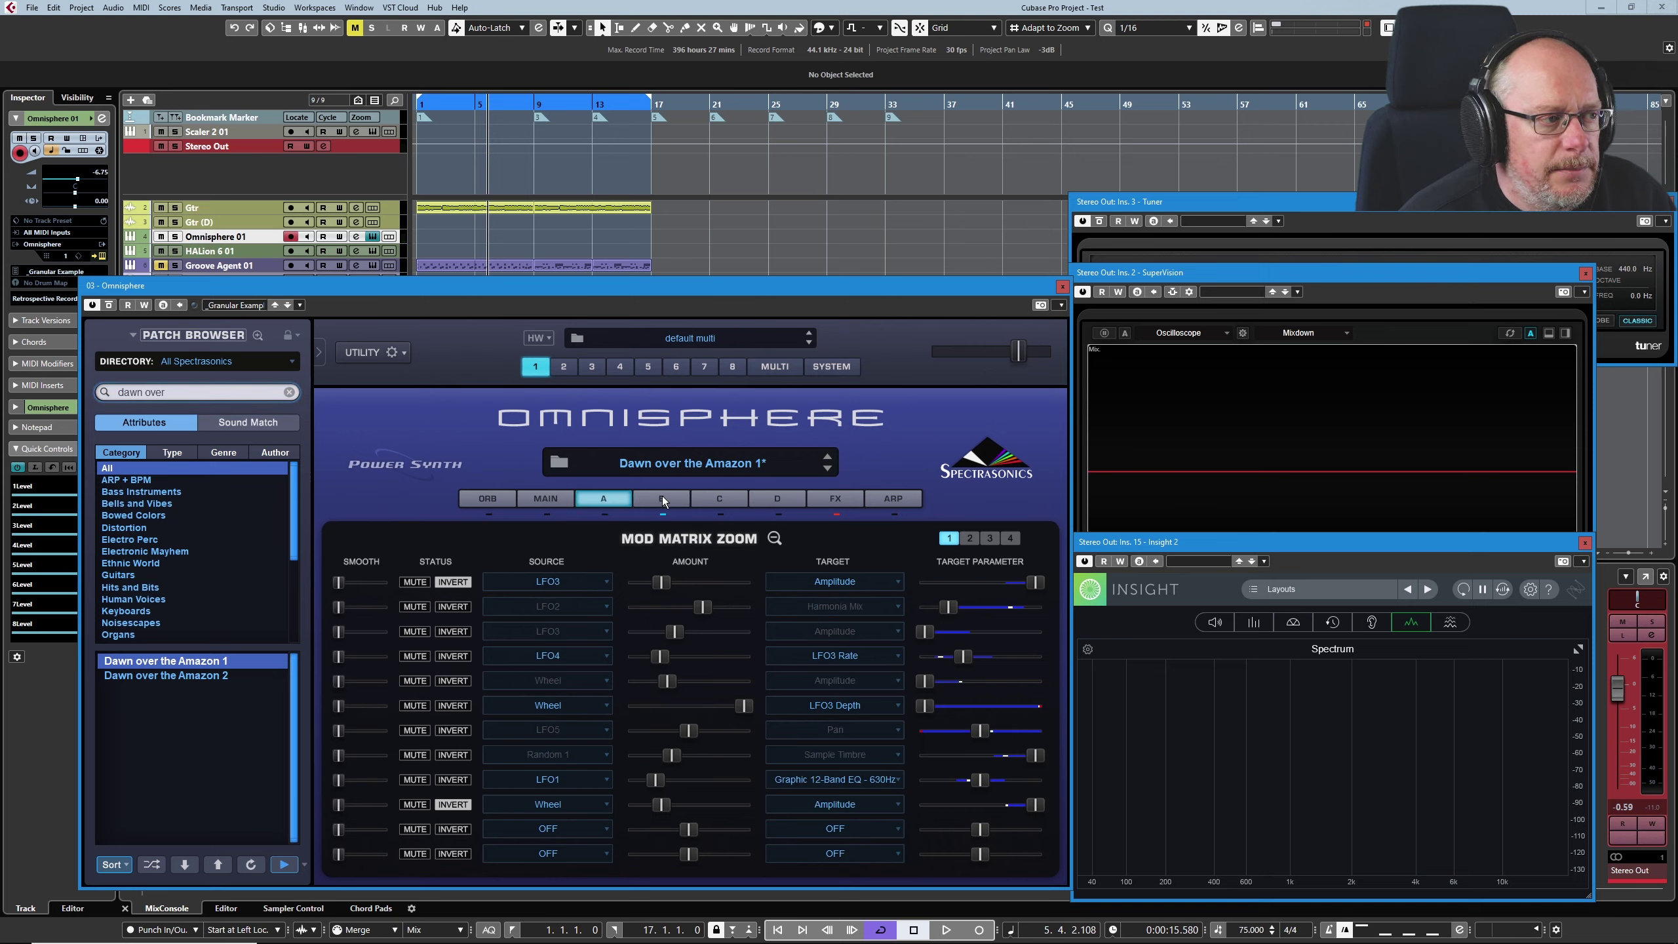
- Switch between layers A and B repeatedly to compare their routings, ending on layer A
click(663, 499)
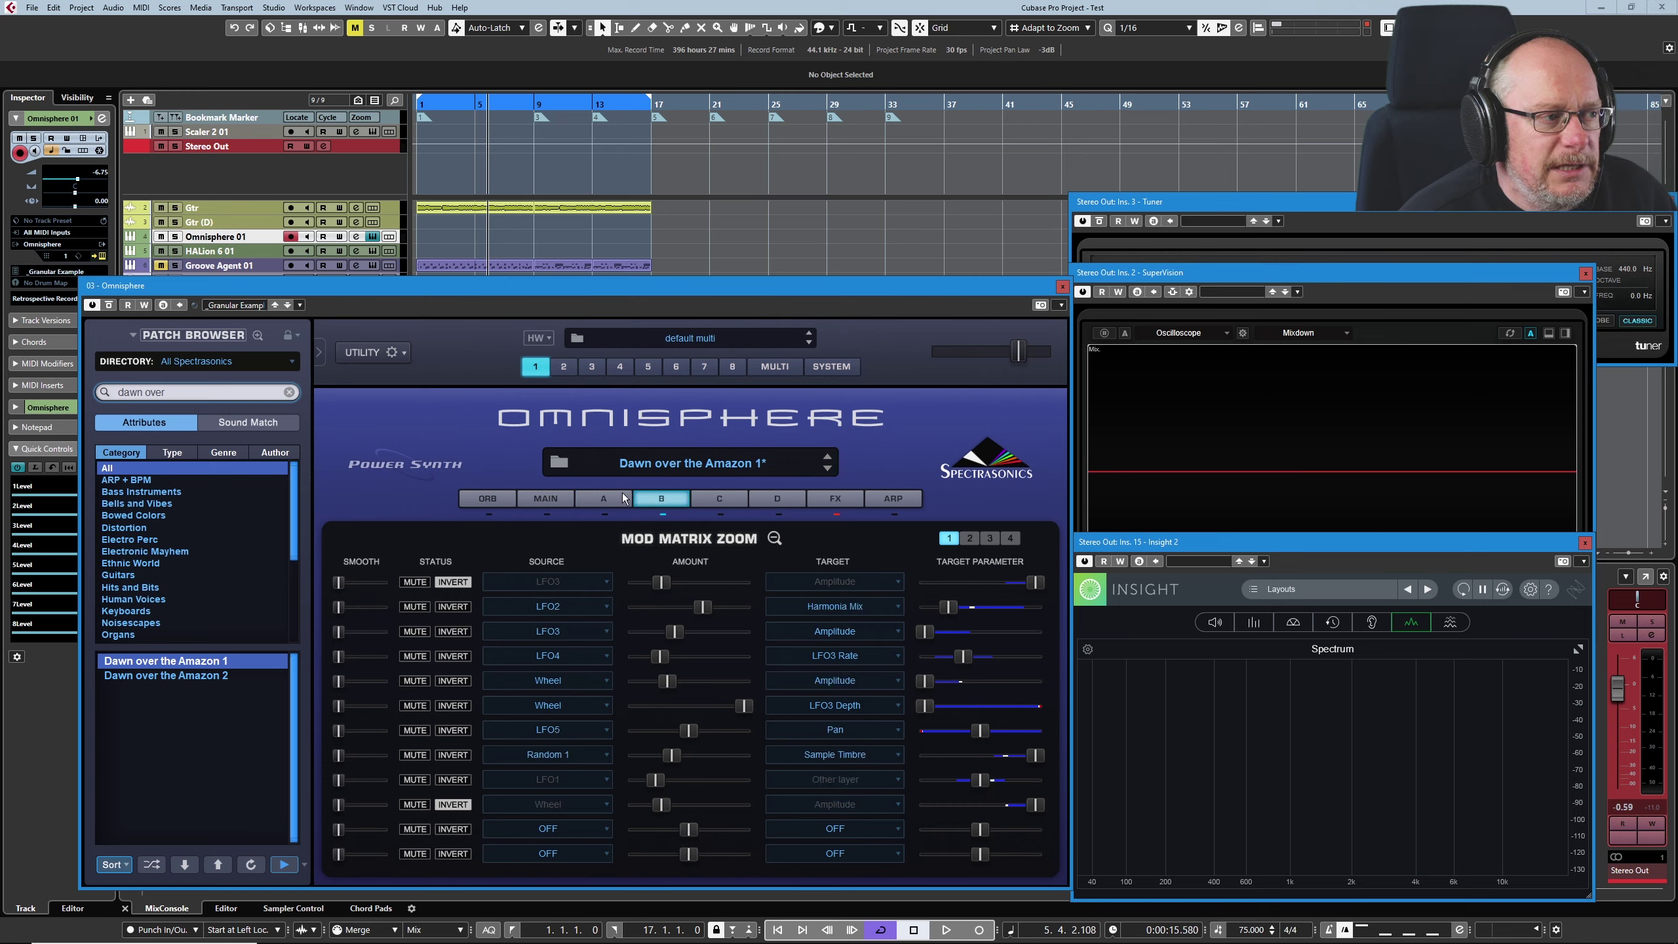
click(617, 498)
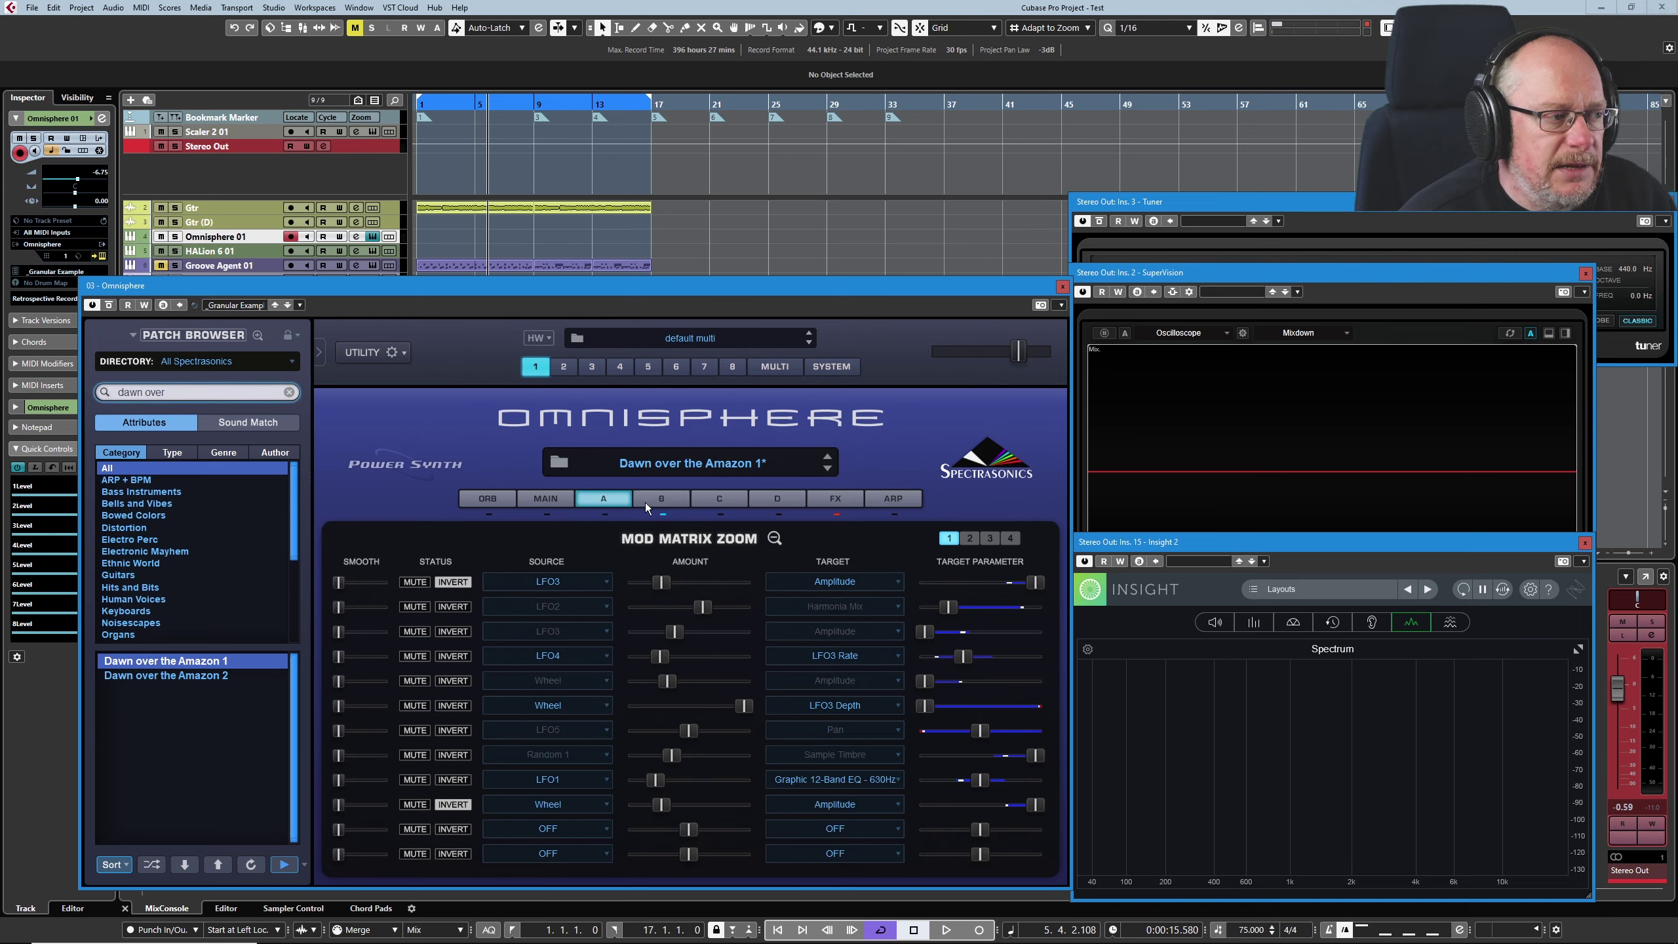
click(638, 500)
click(611, 501)
click(651, 500)
click(597, 500)
click(649, 497)
click(608, 498)
click(655, 499)
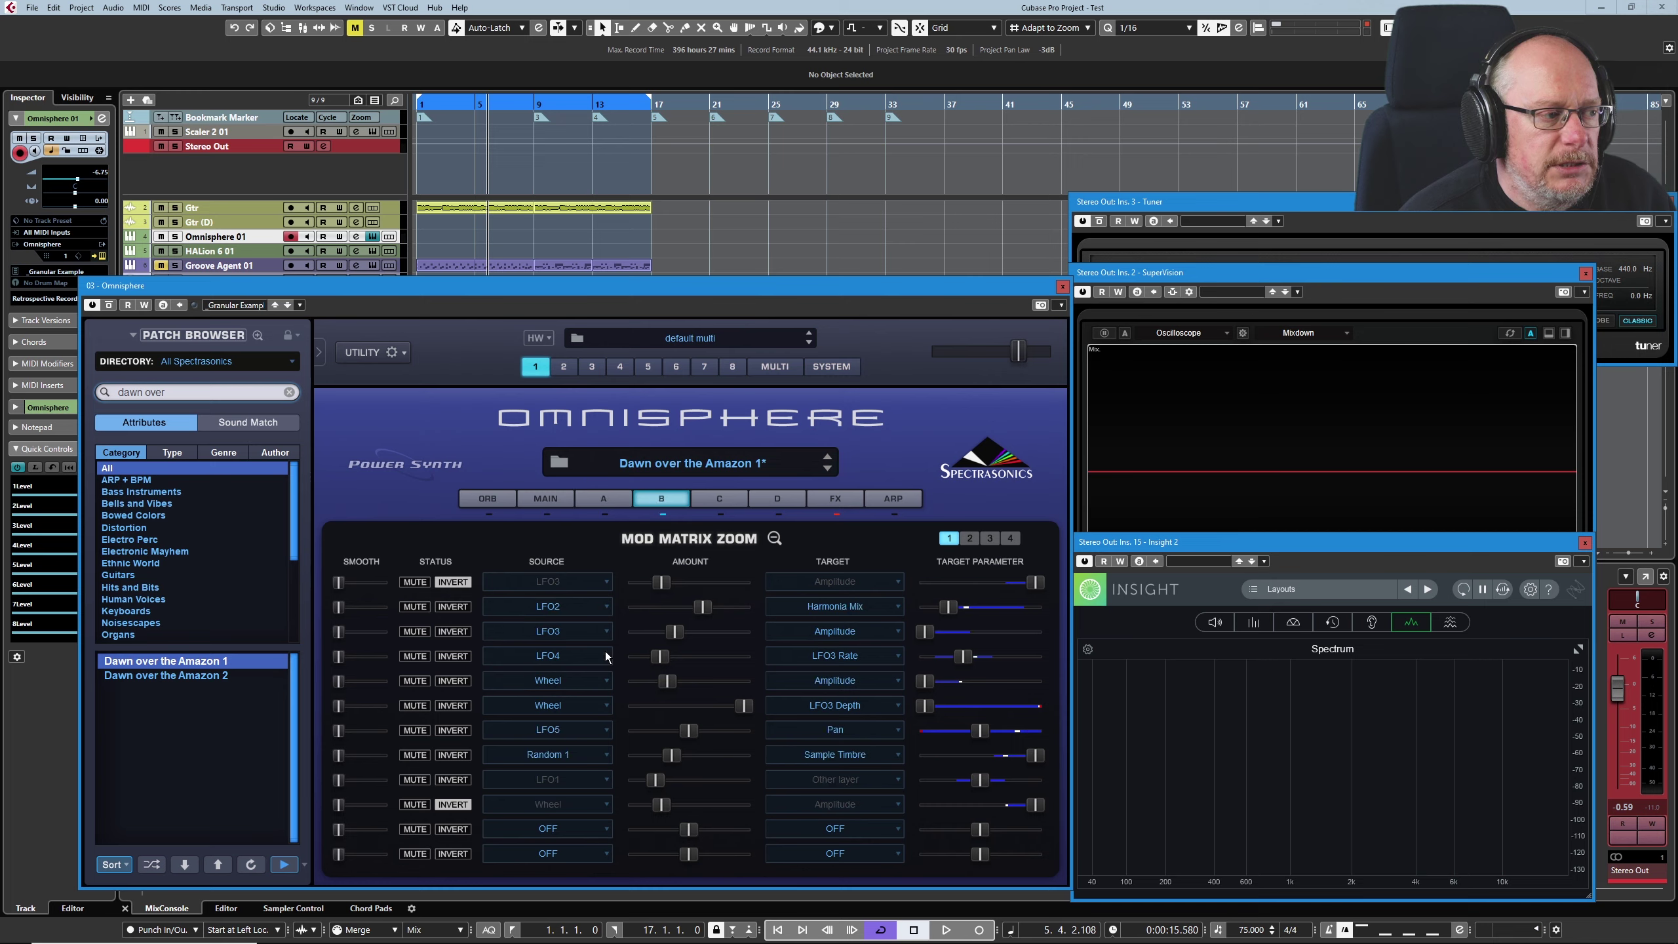
click(611, 496)
click(653, 496)
click(603, 496)
click(655, 496)
click(628, 496)
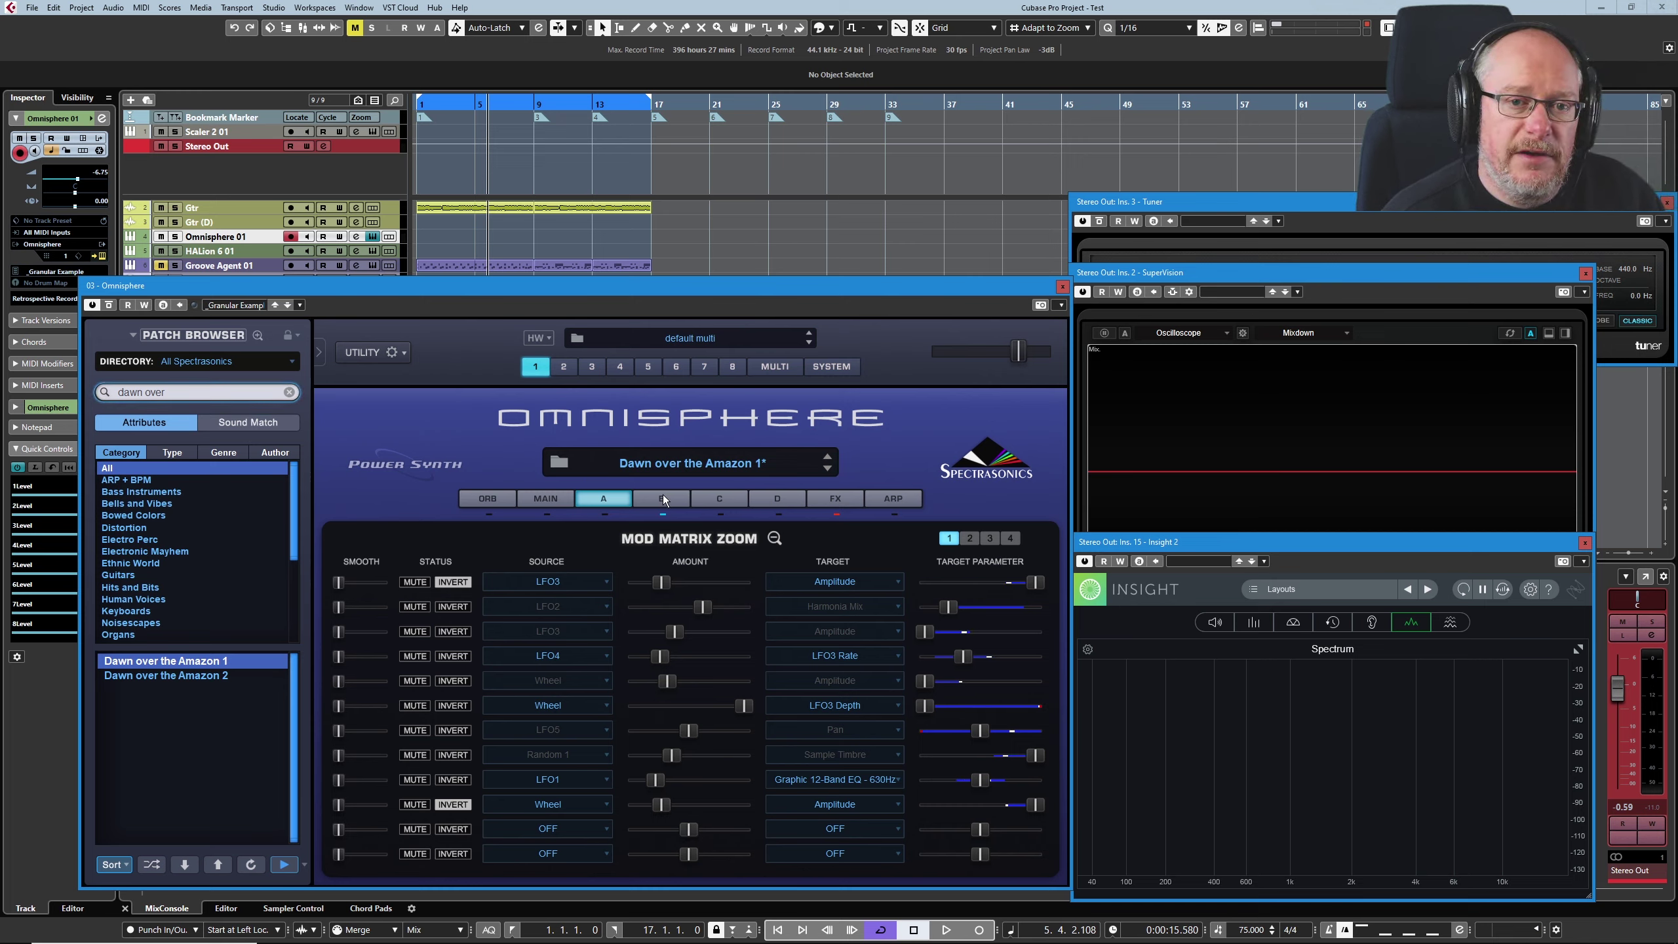
- Recheck layer B, then return to layer A's LFO4→LFO3 Rate and Wheel routings
click(655, 498)
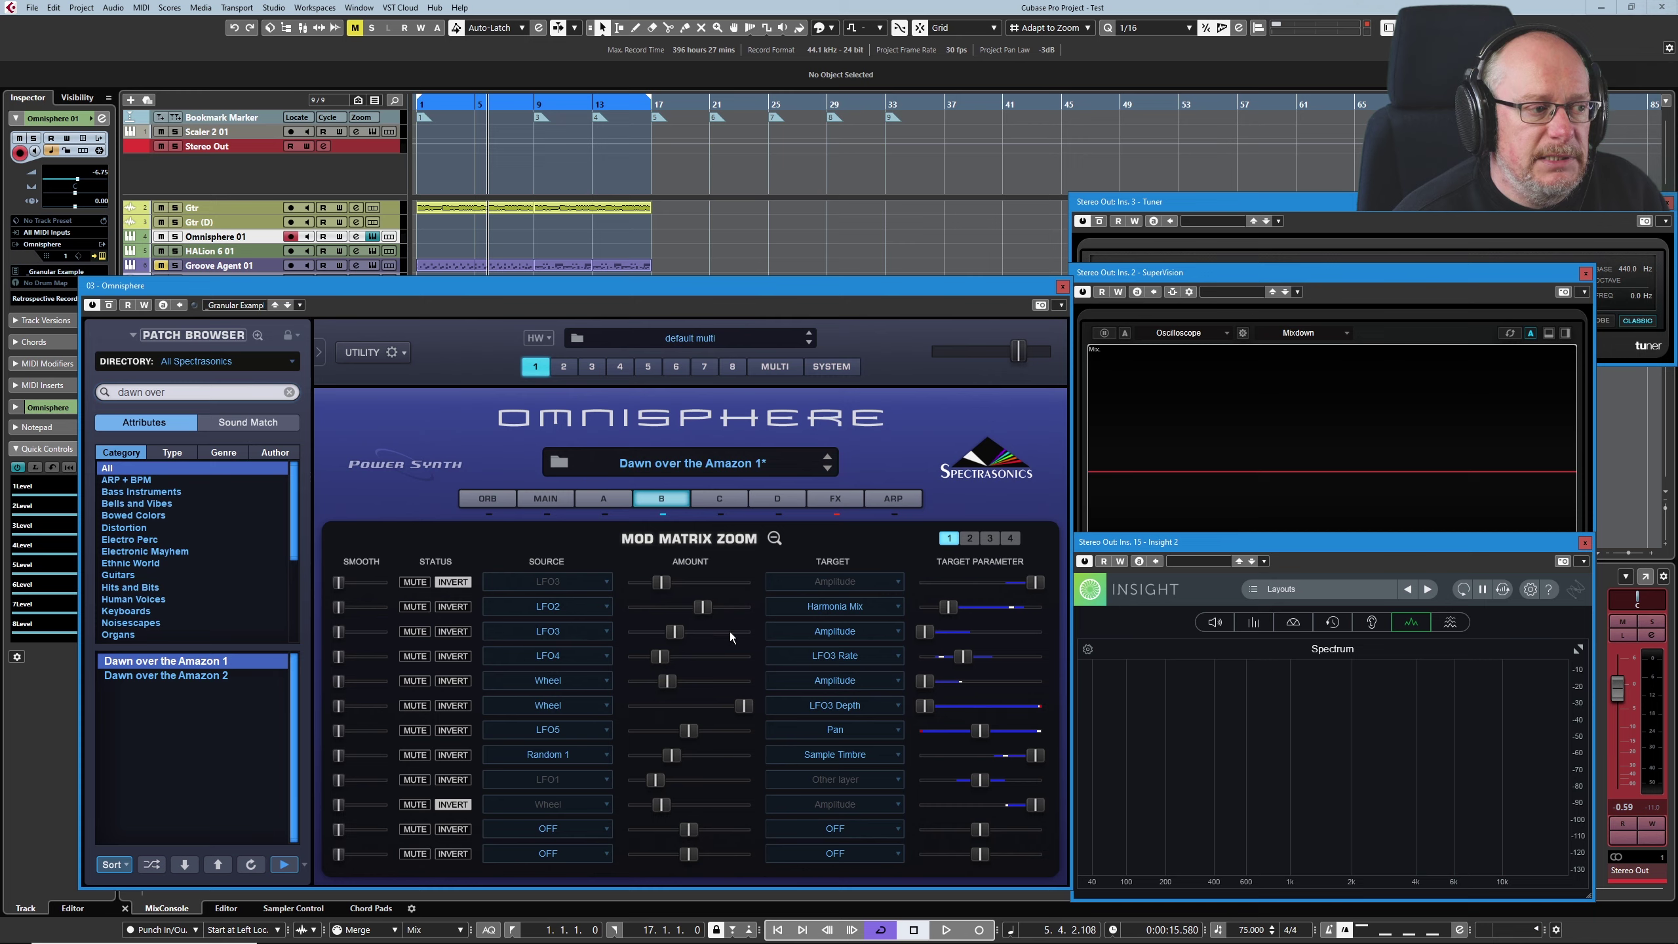
click(597, 500)
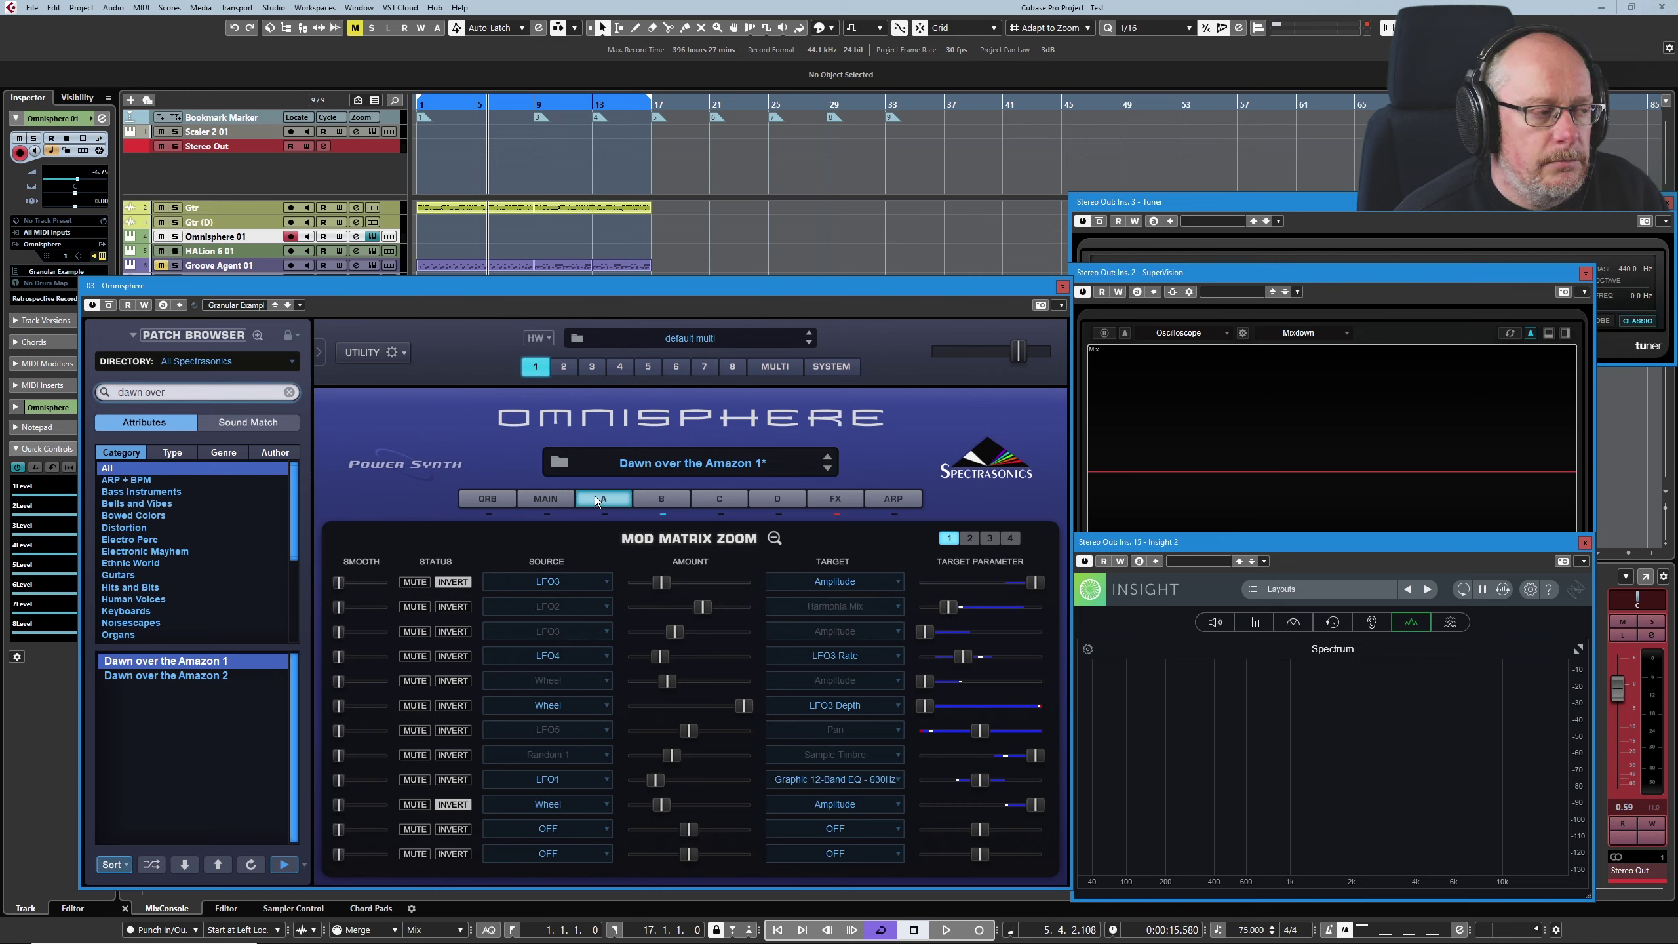
- Show layer B's routings: LFO2→Harmonia Mix, LFO5→Pan and Random 1→Sample Timbre
click(561, 646)
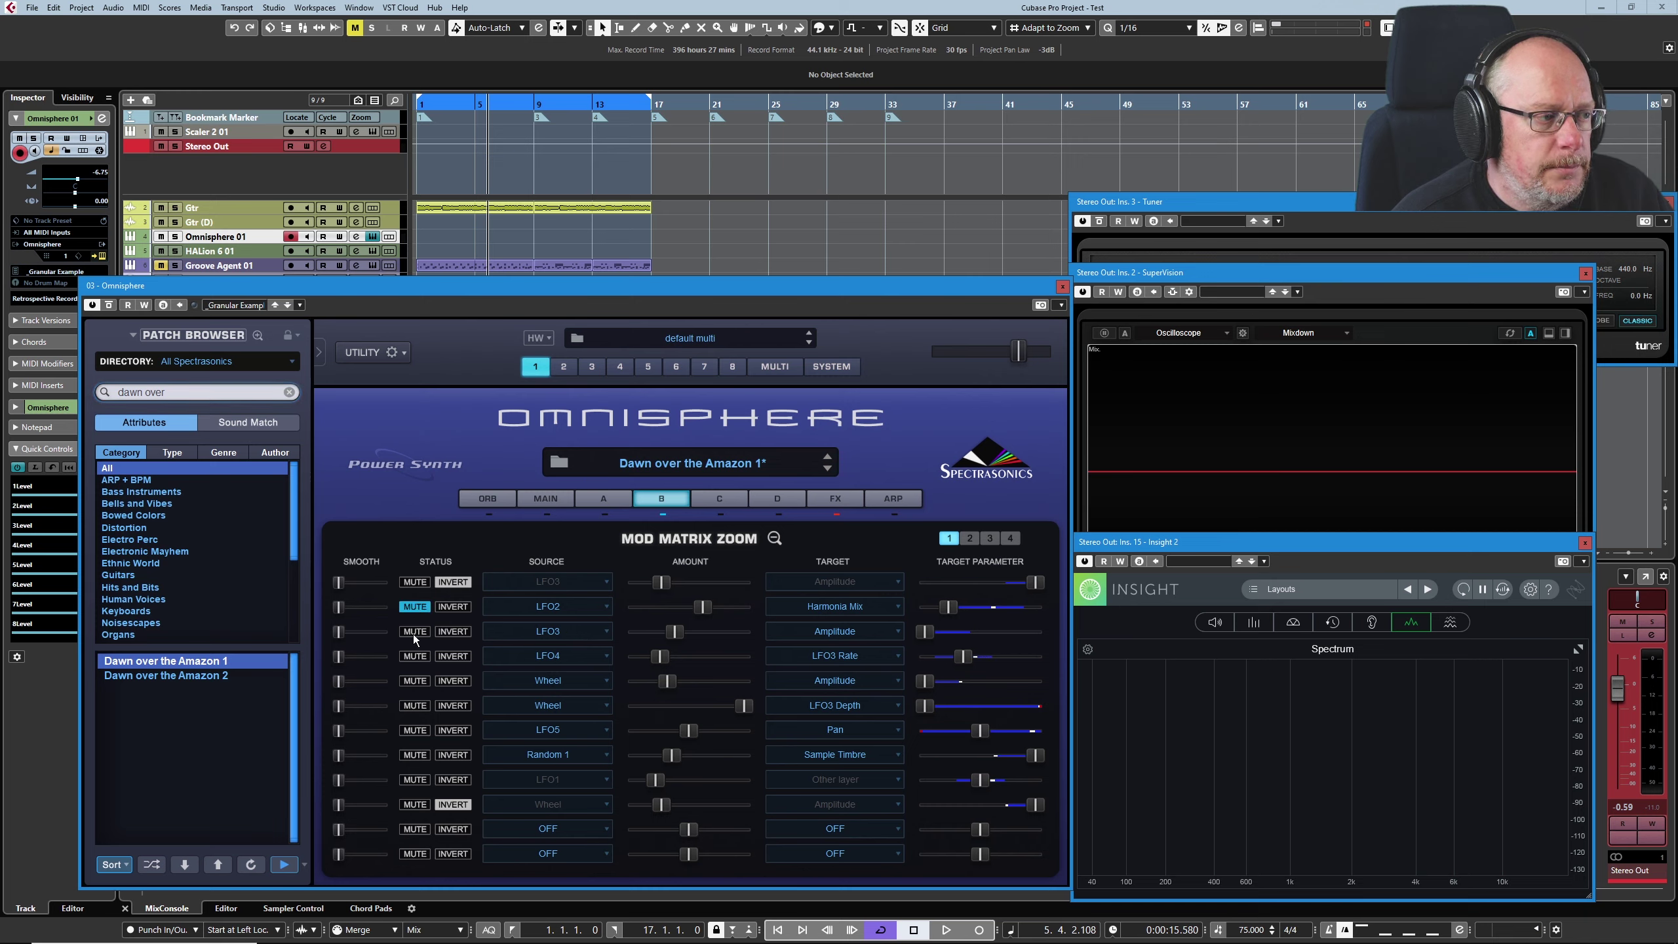
- Mute the LFO4→LFO3 Rate routing and raise layer B's amp output level
click(415, 656)
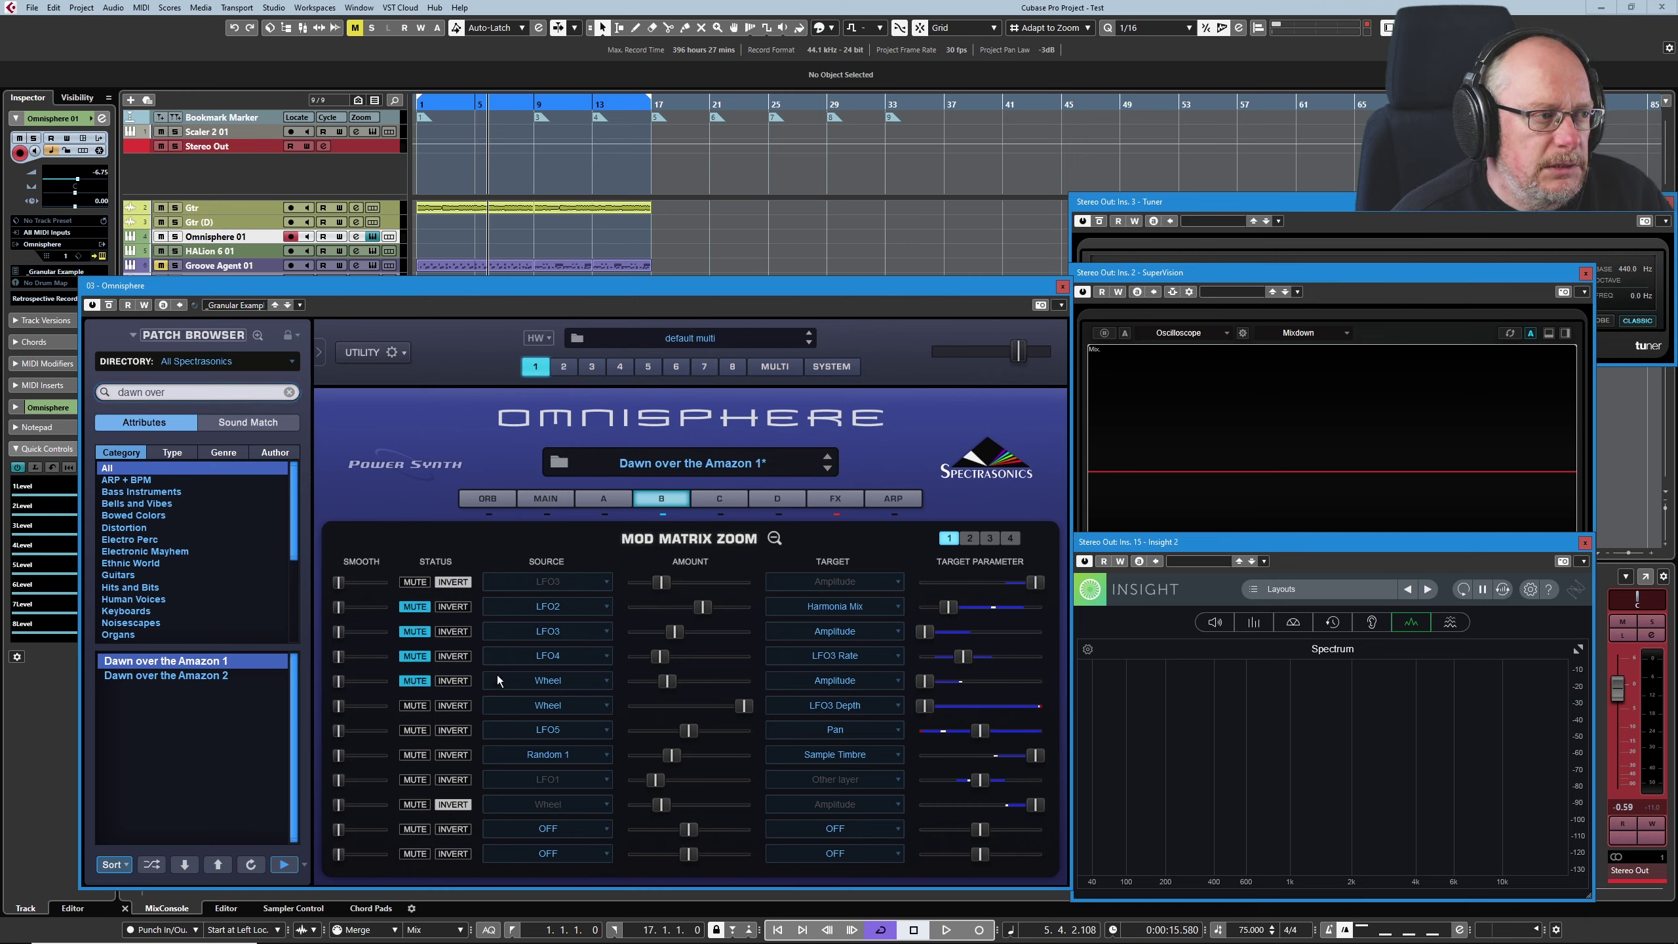
click(775, 538)
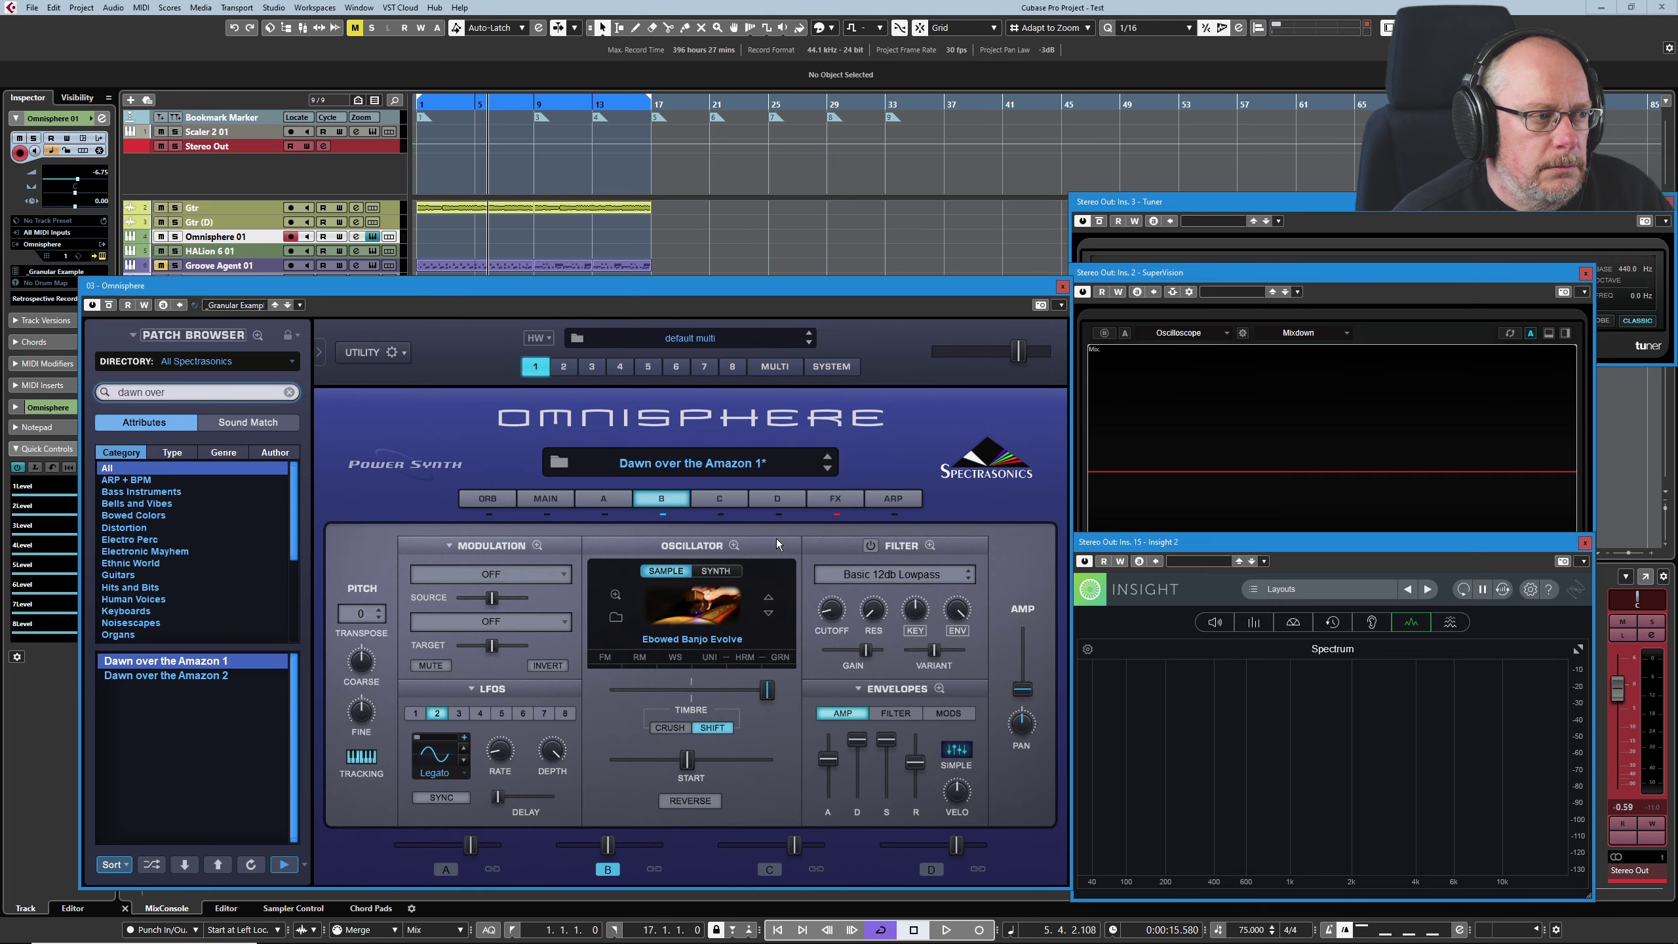
drag(1022, 694, 1020, 646)
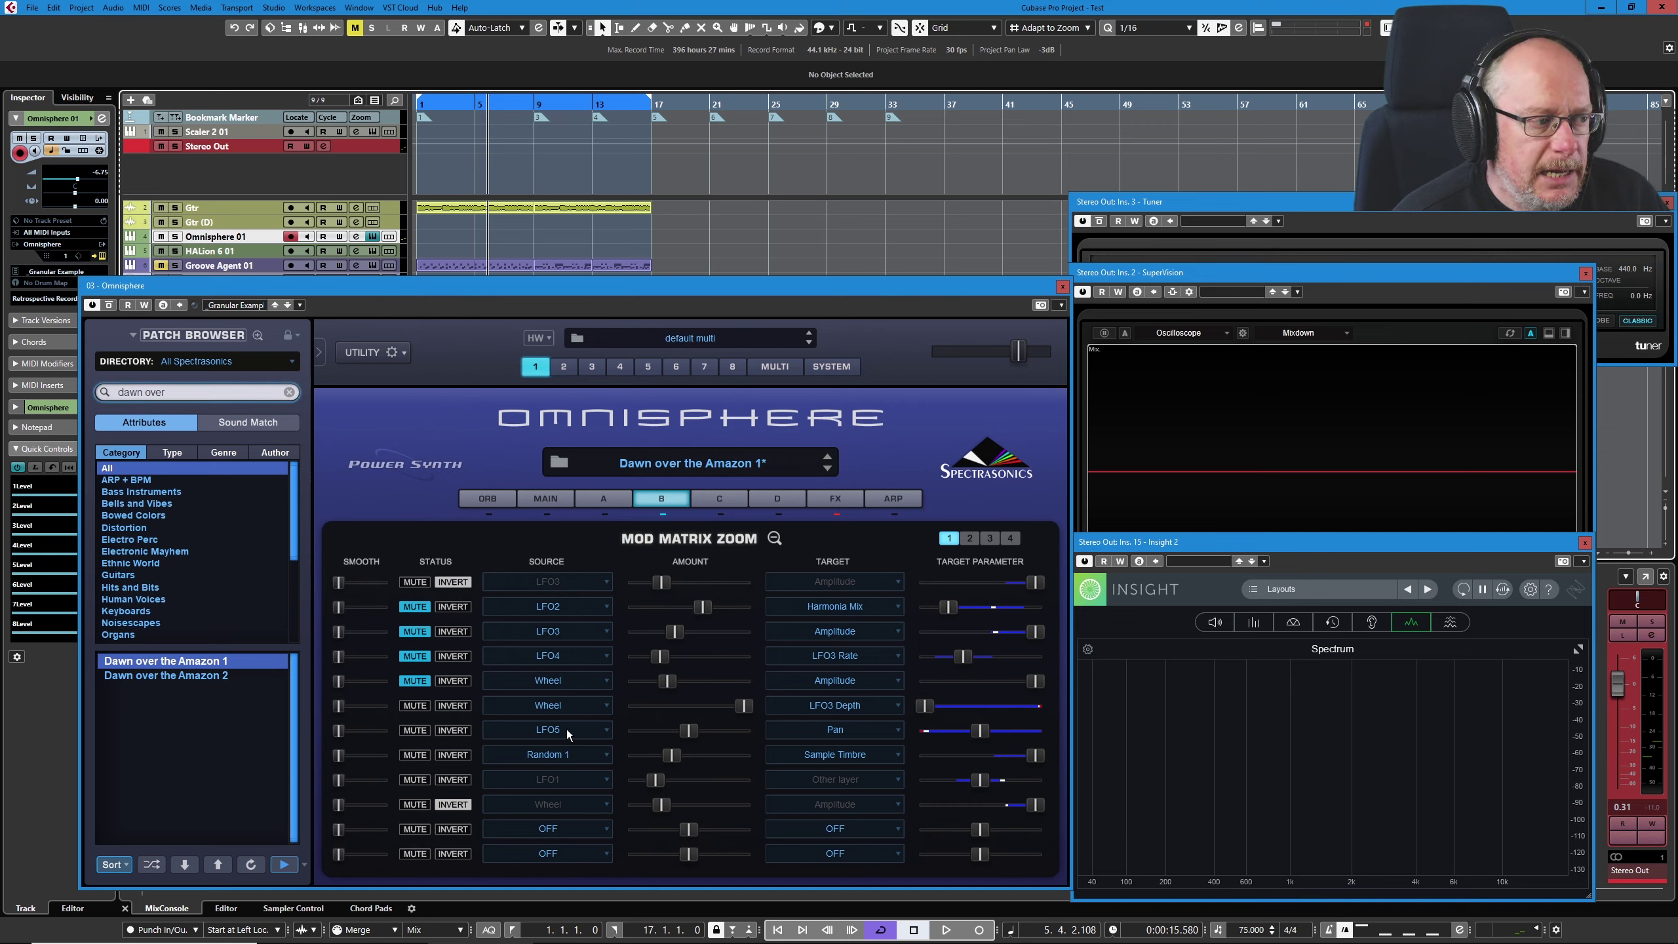
- Inspect layer B's LFO 5 at 0.20 Hz and return to the Mod Matrix Zoom
click(775, 538)
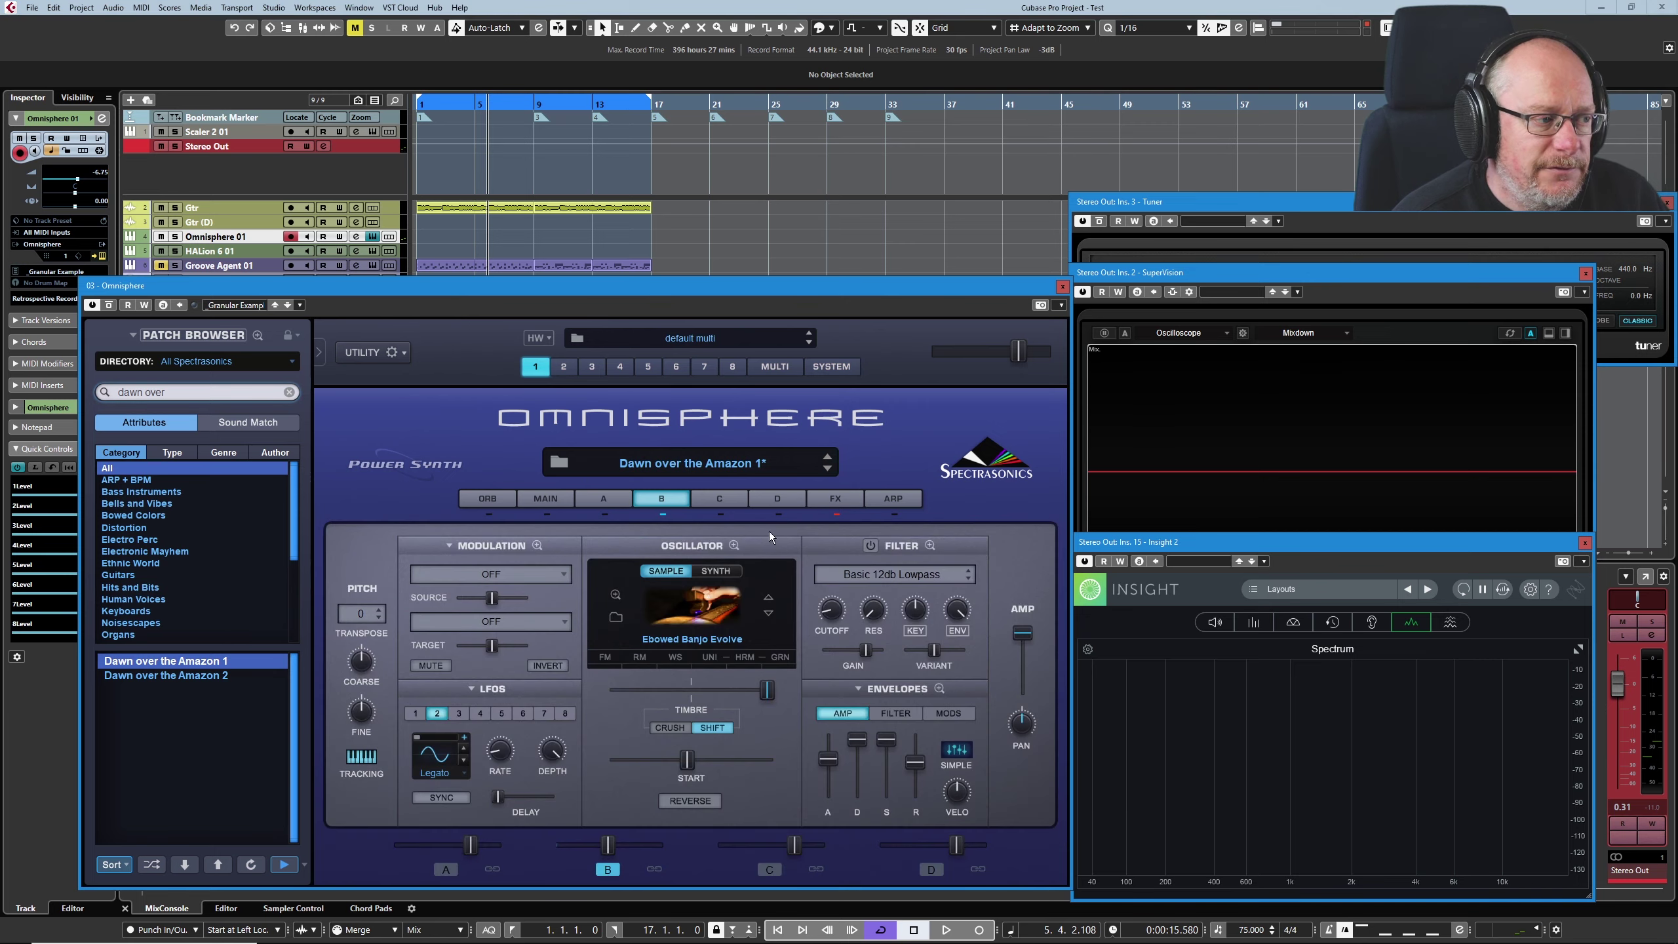
click(504, 714)
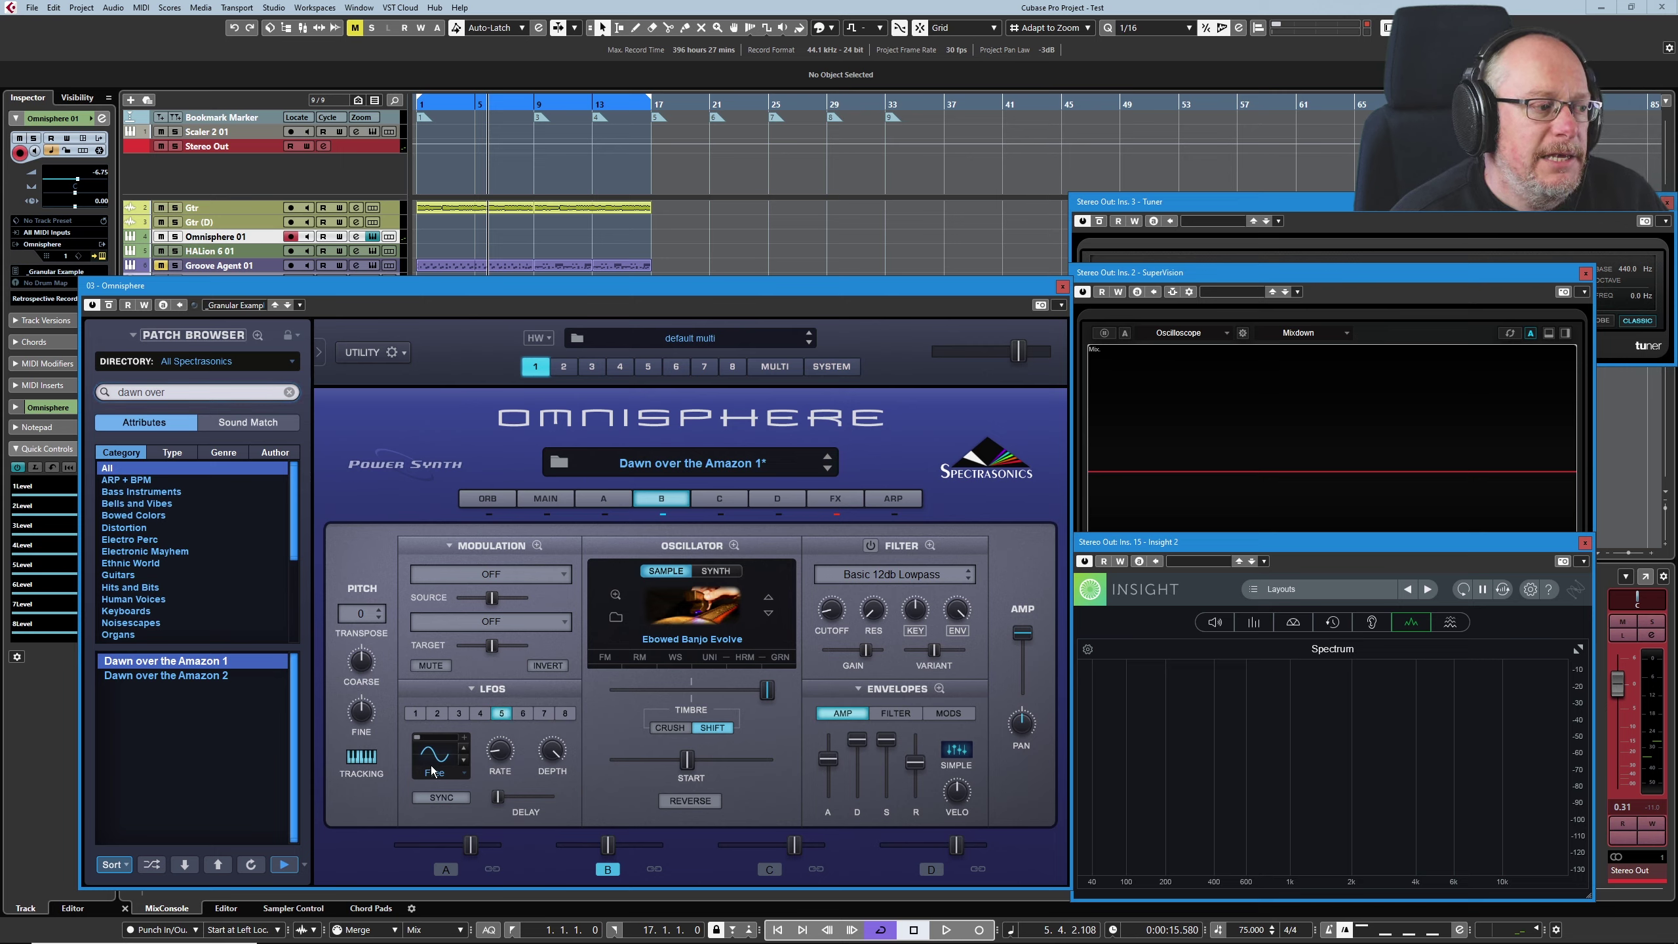
mouse_move(501, 760)
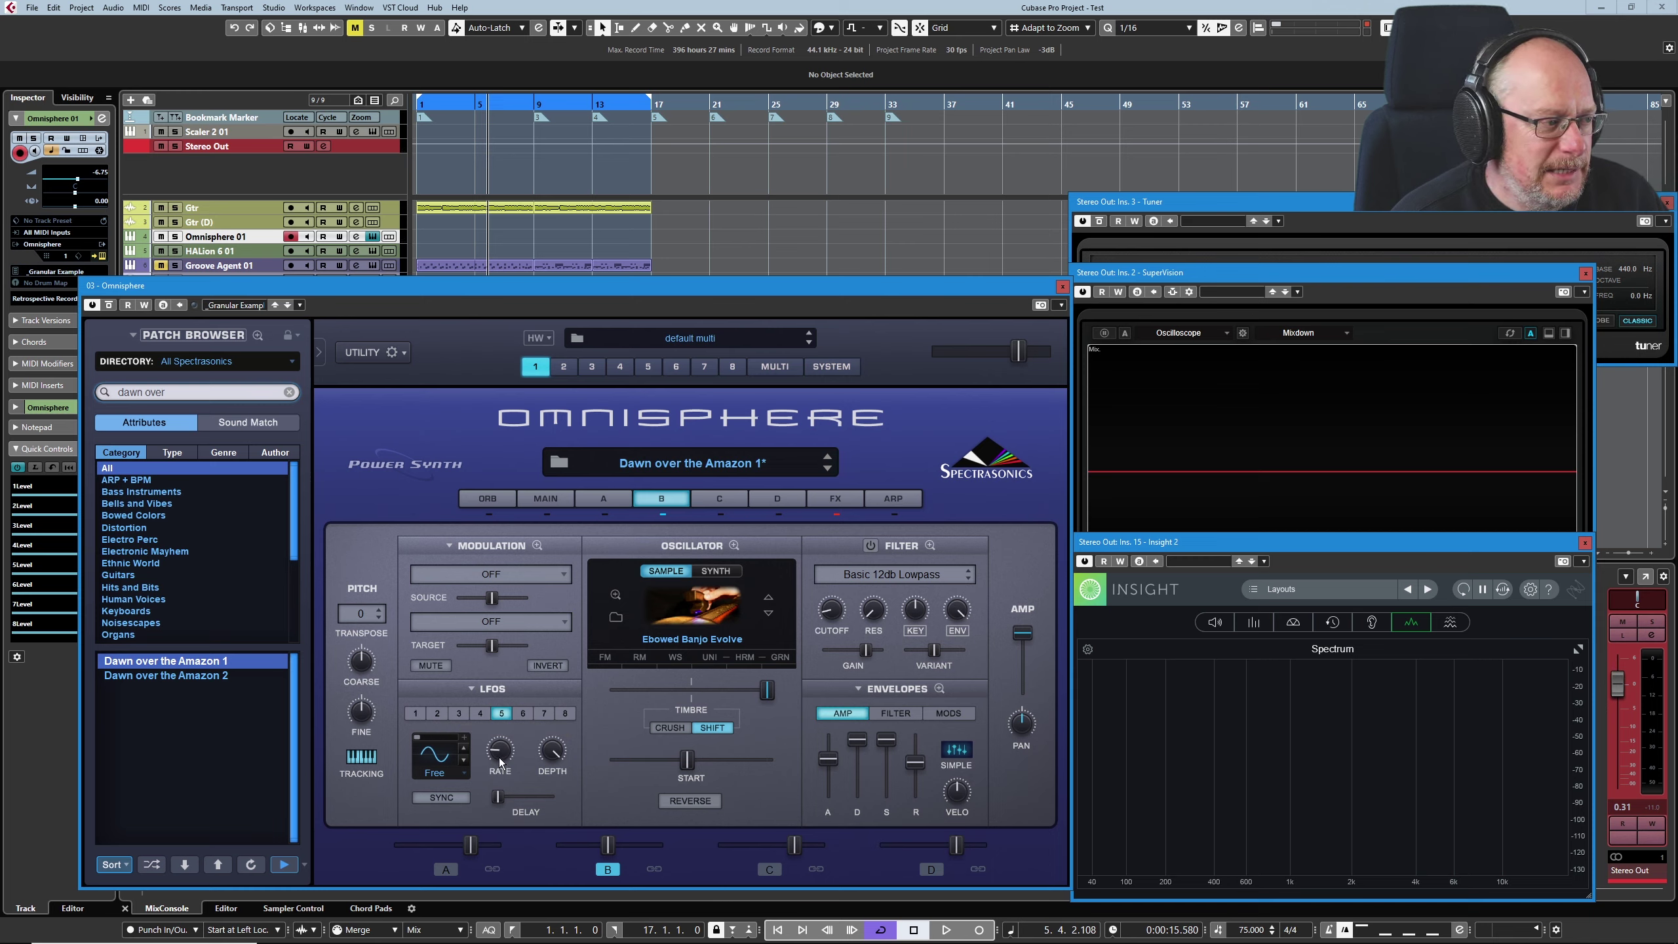
scroll(499, 762, up, 2)
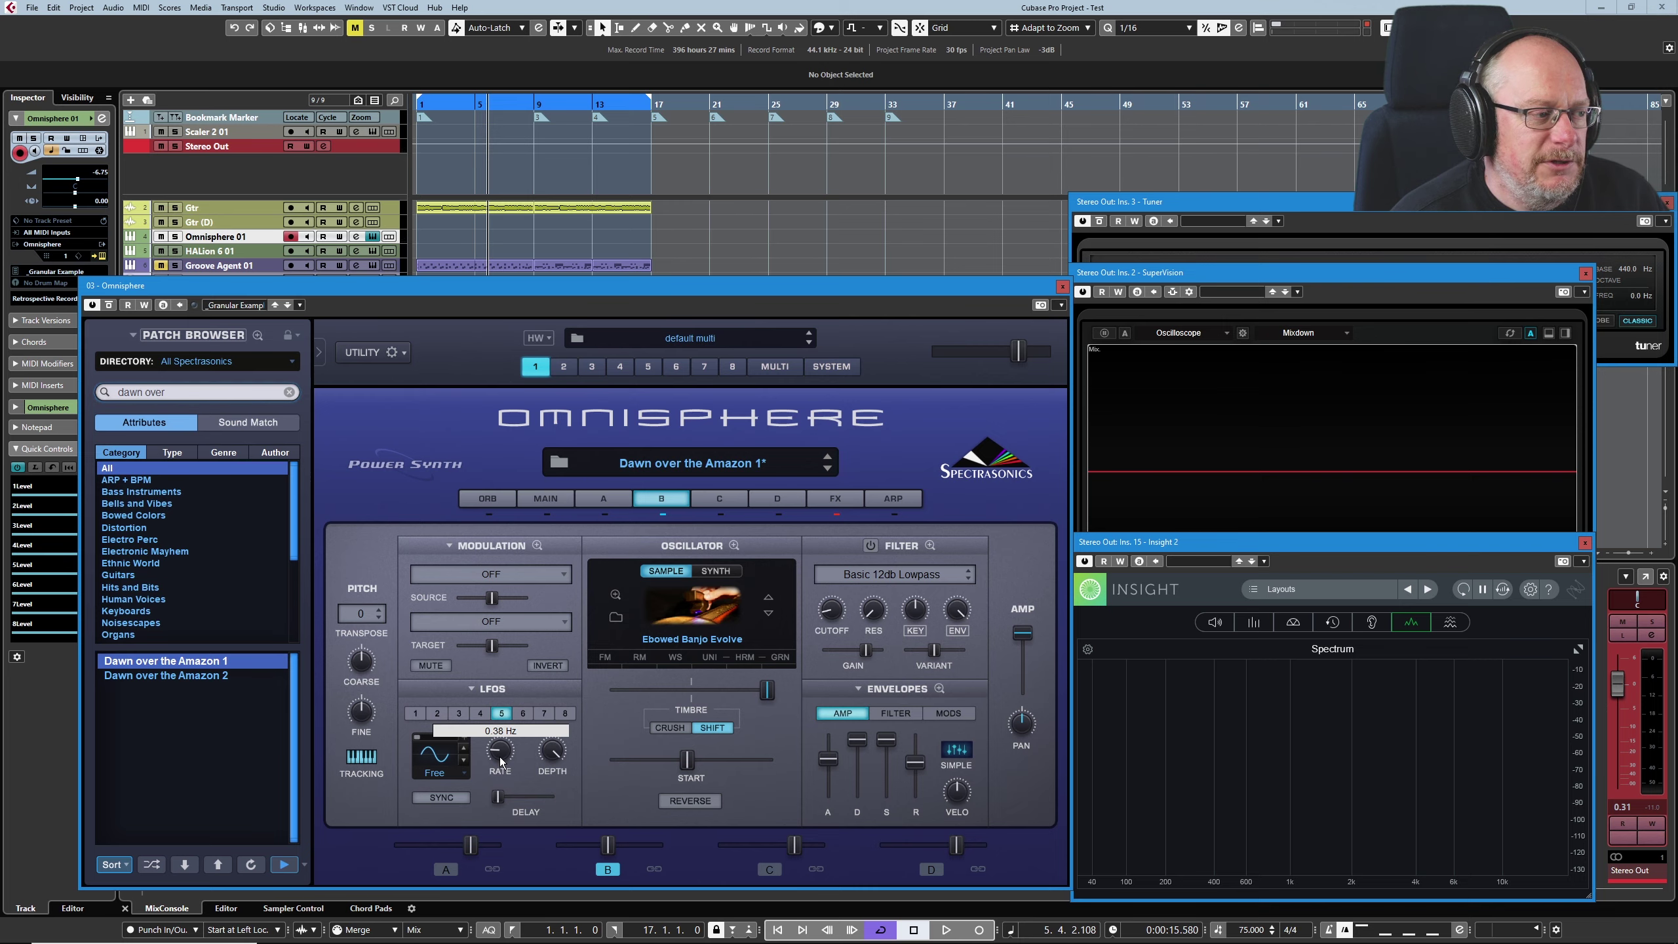
scroll(500, 762, down, 2)
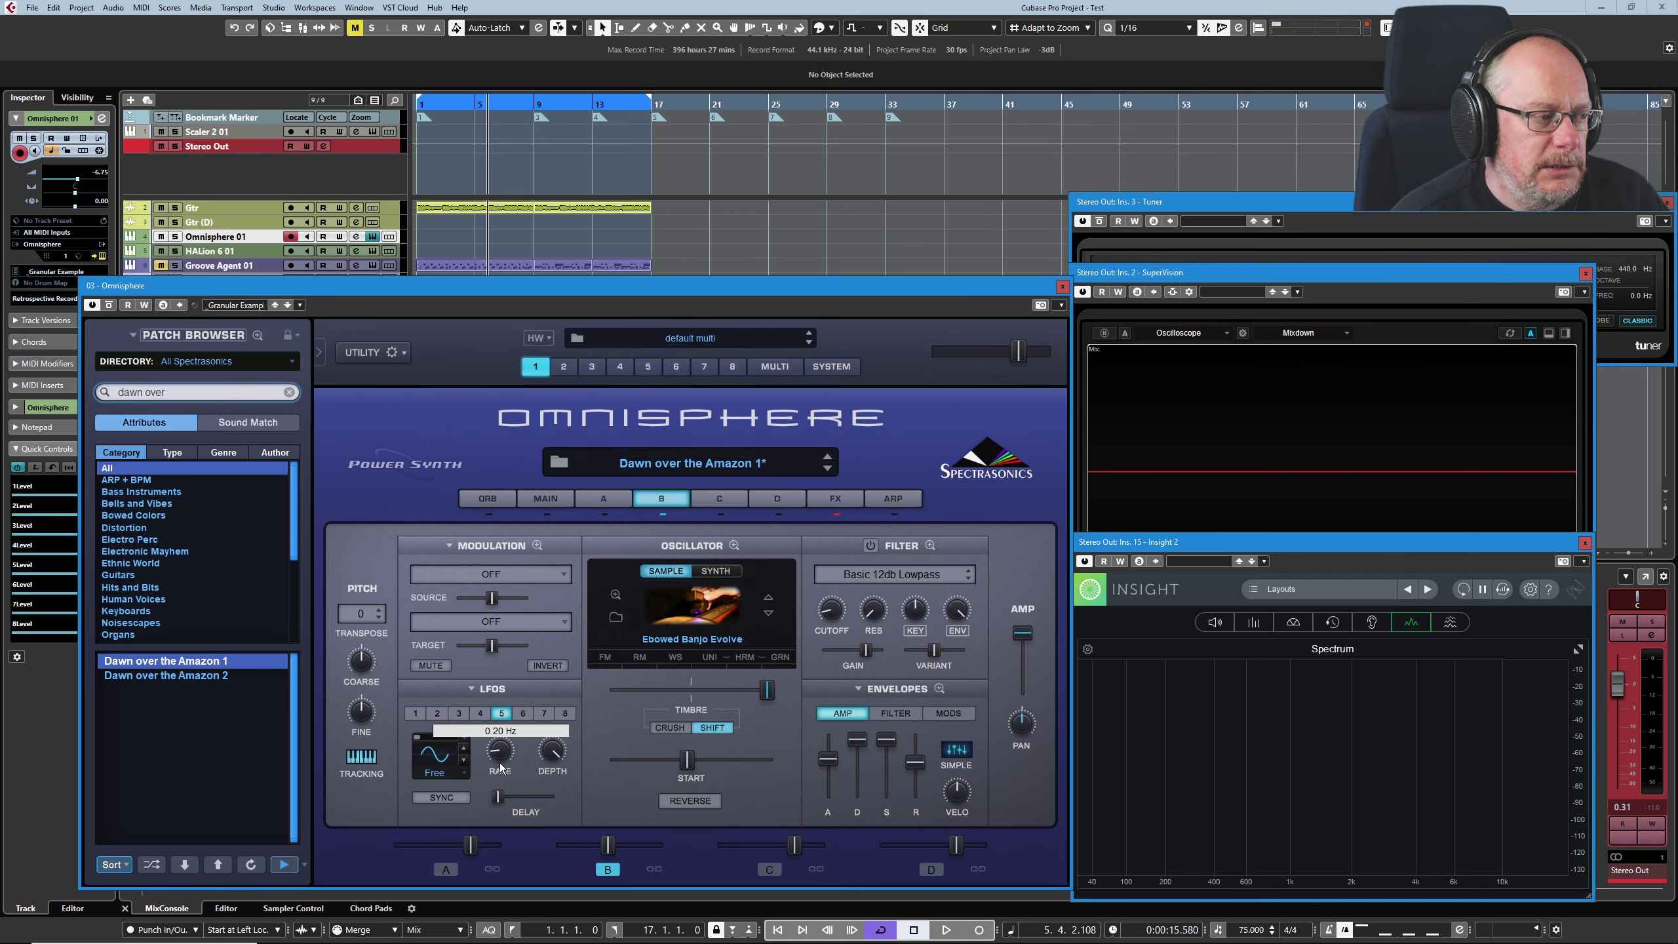
click(537, 545)
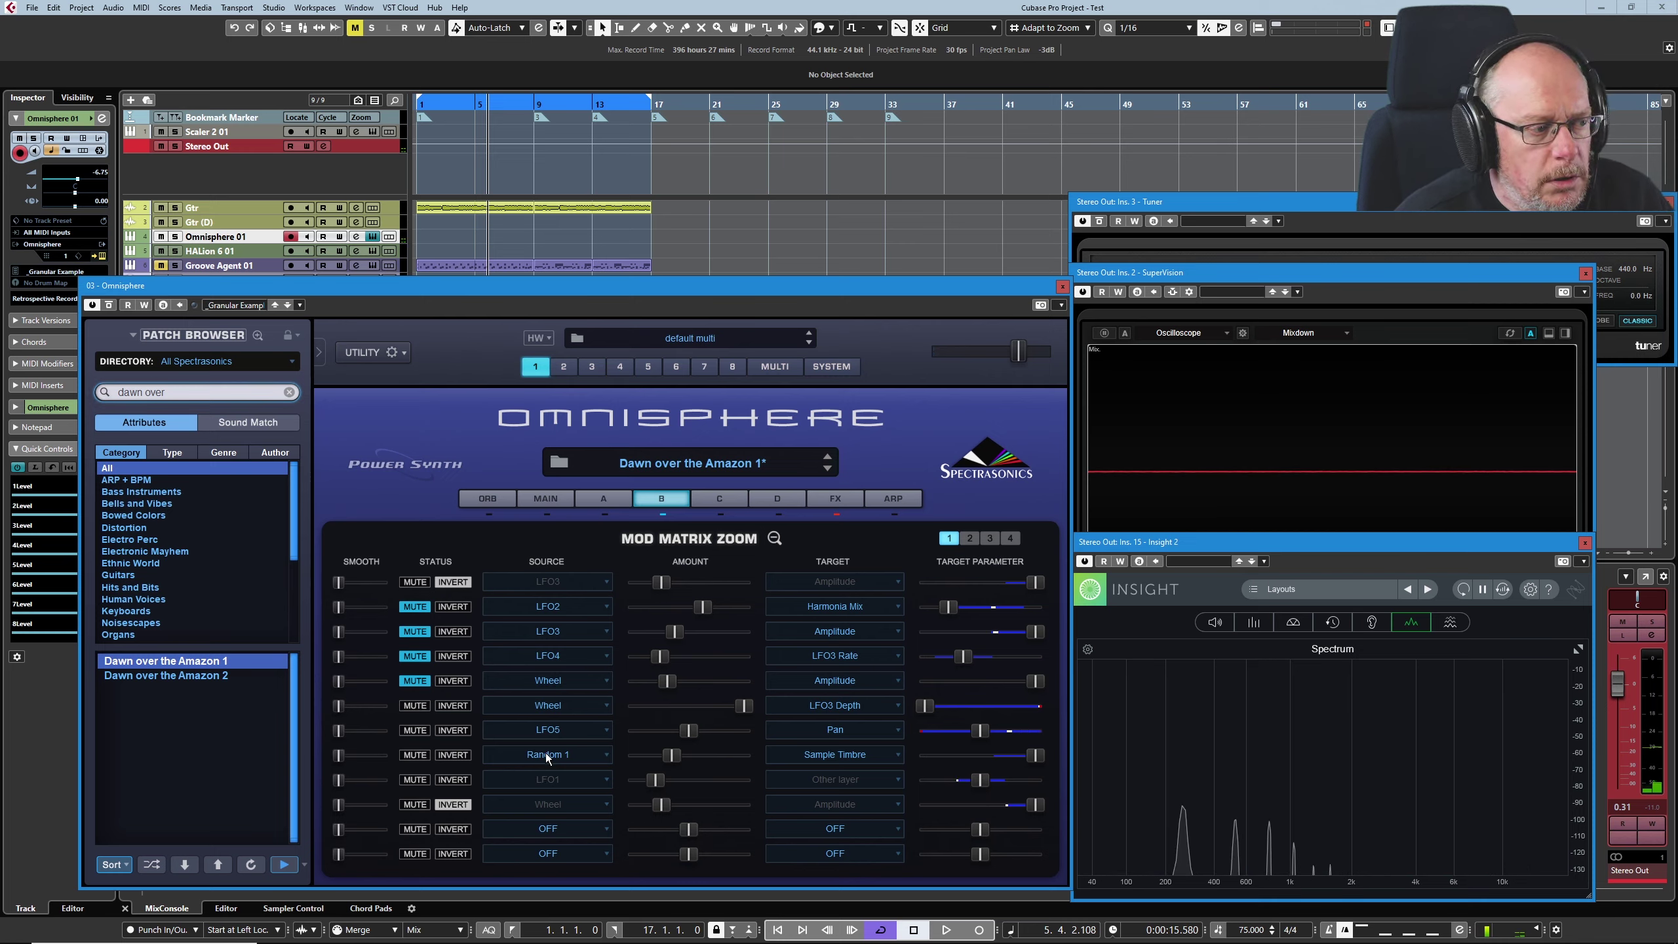
- Check layer B's modulation source list and the enlarged oscillator settings
click(774, 538)
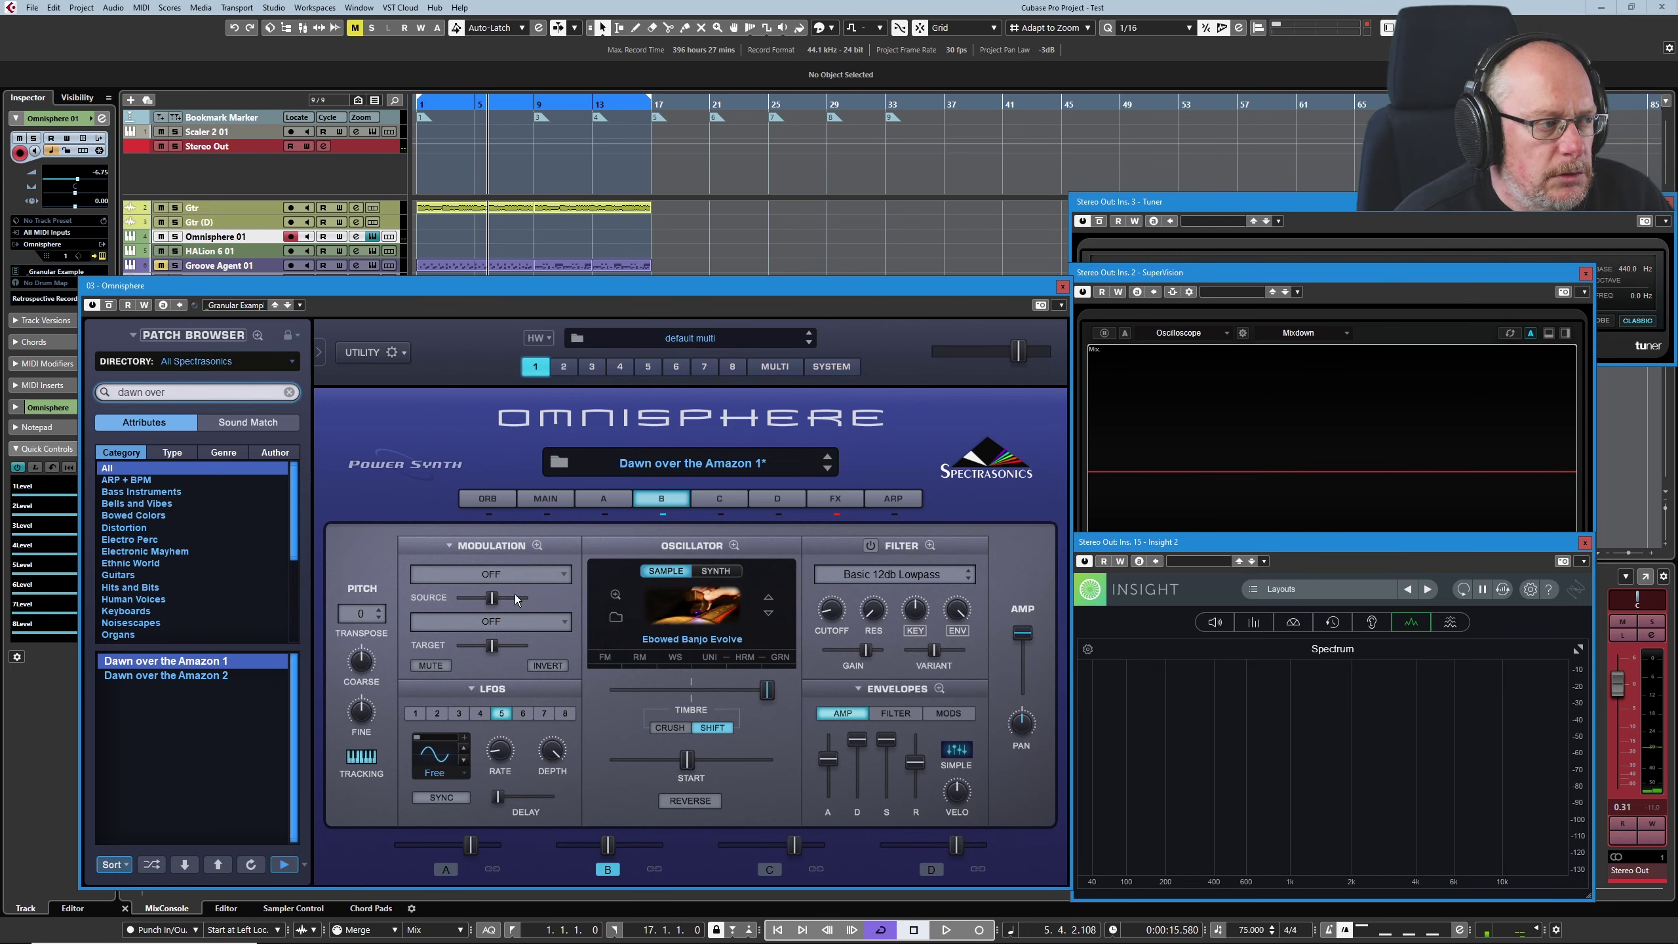
click(504, 572)
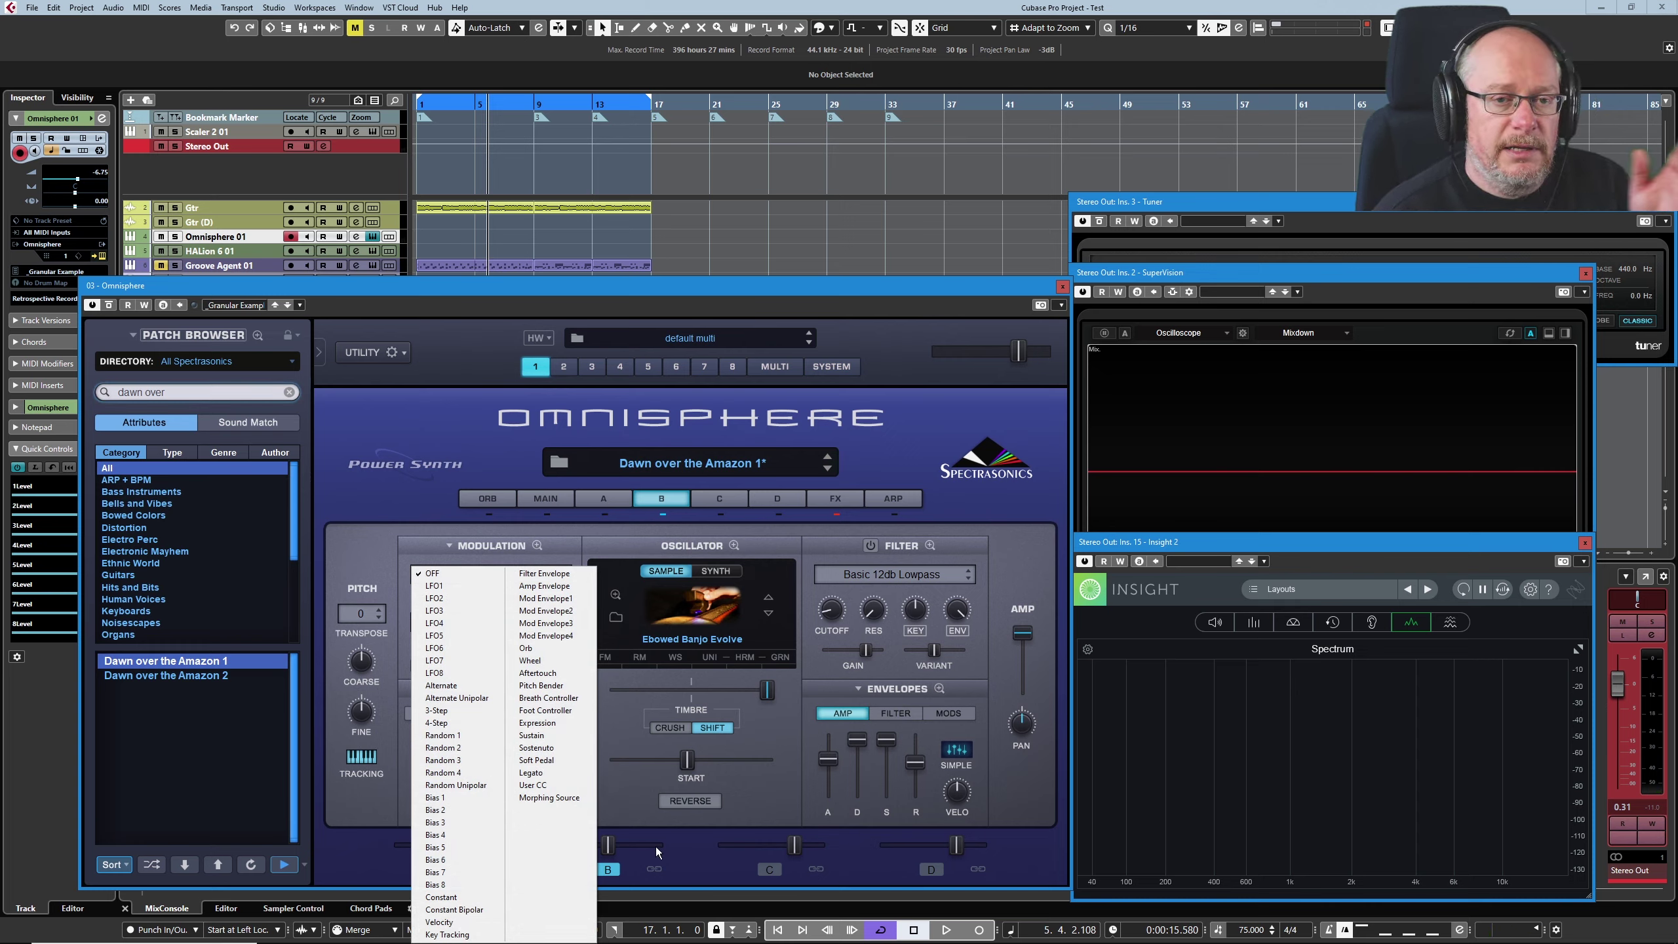
click(623, 779)
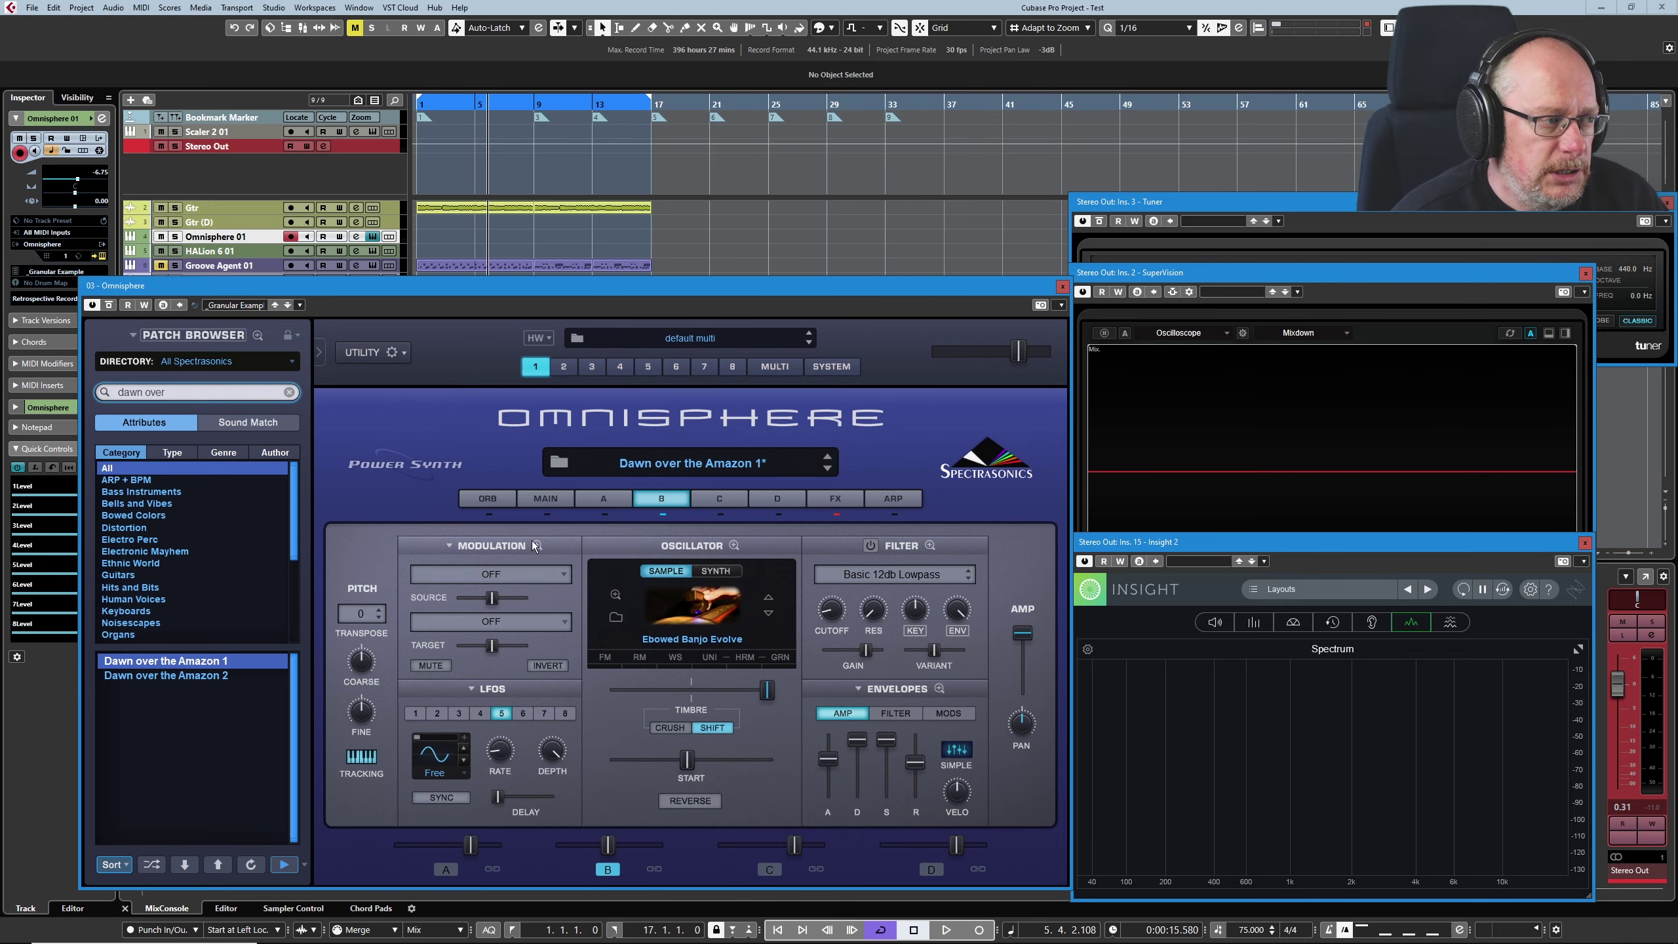
click(537, 546)
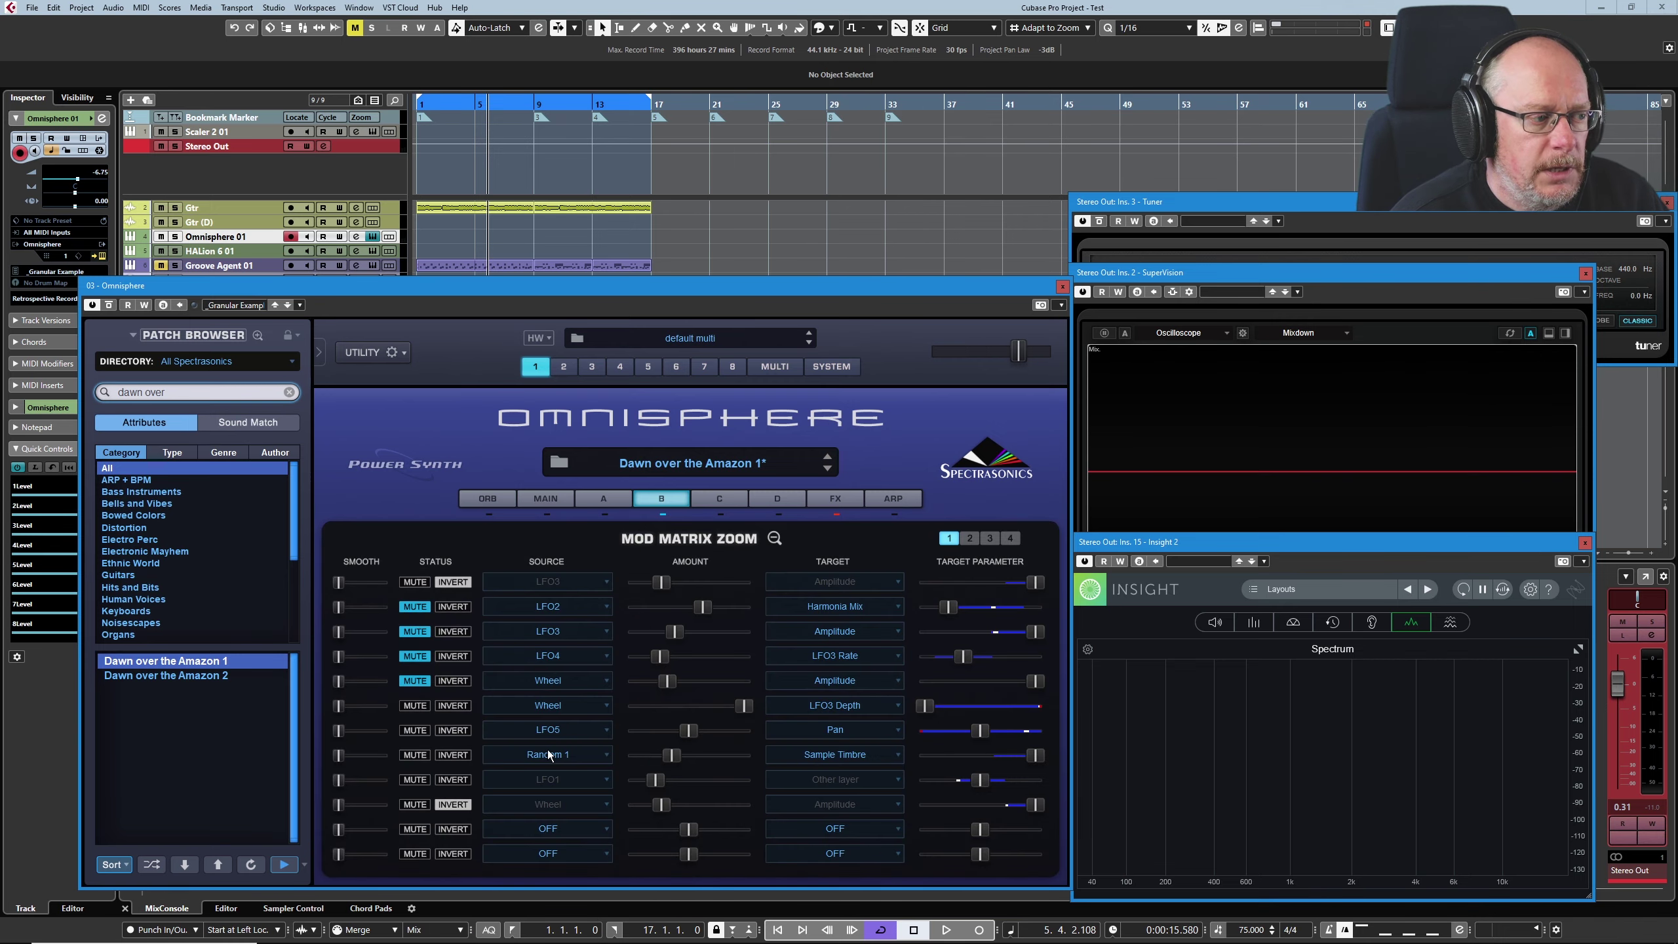
click(773, 540)
click(741, 549)
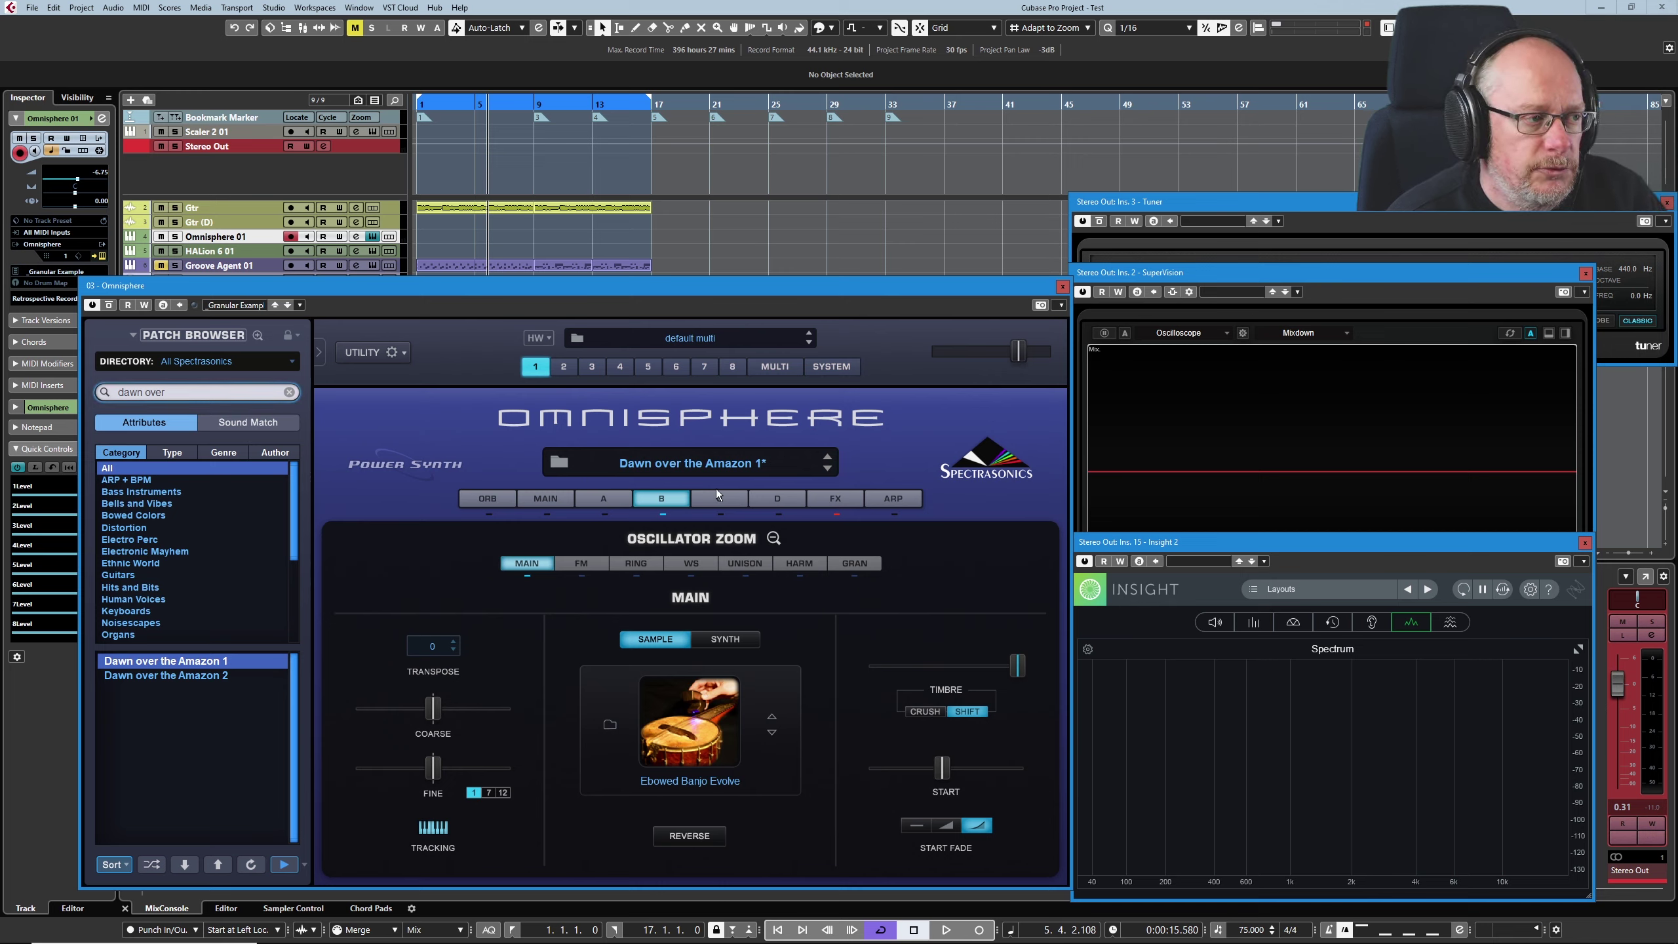
- Lower the Sample Timbre target and set Random 1's amount on it to 0.454
click(773, 538)
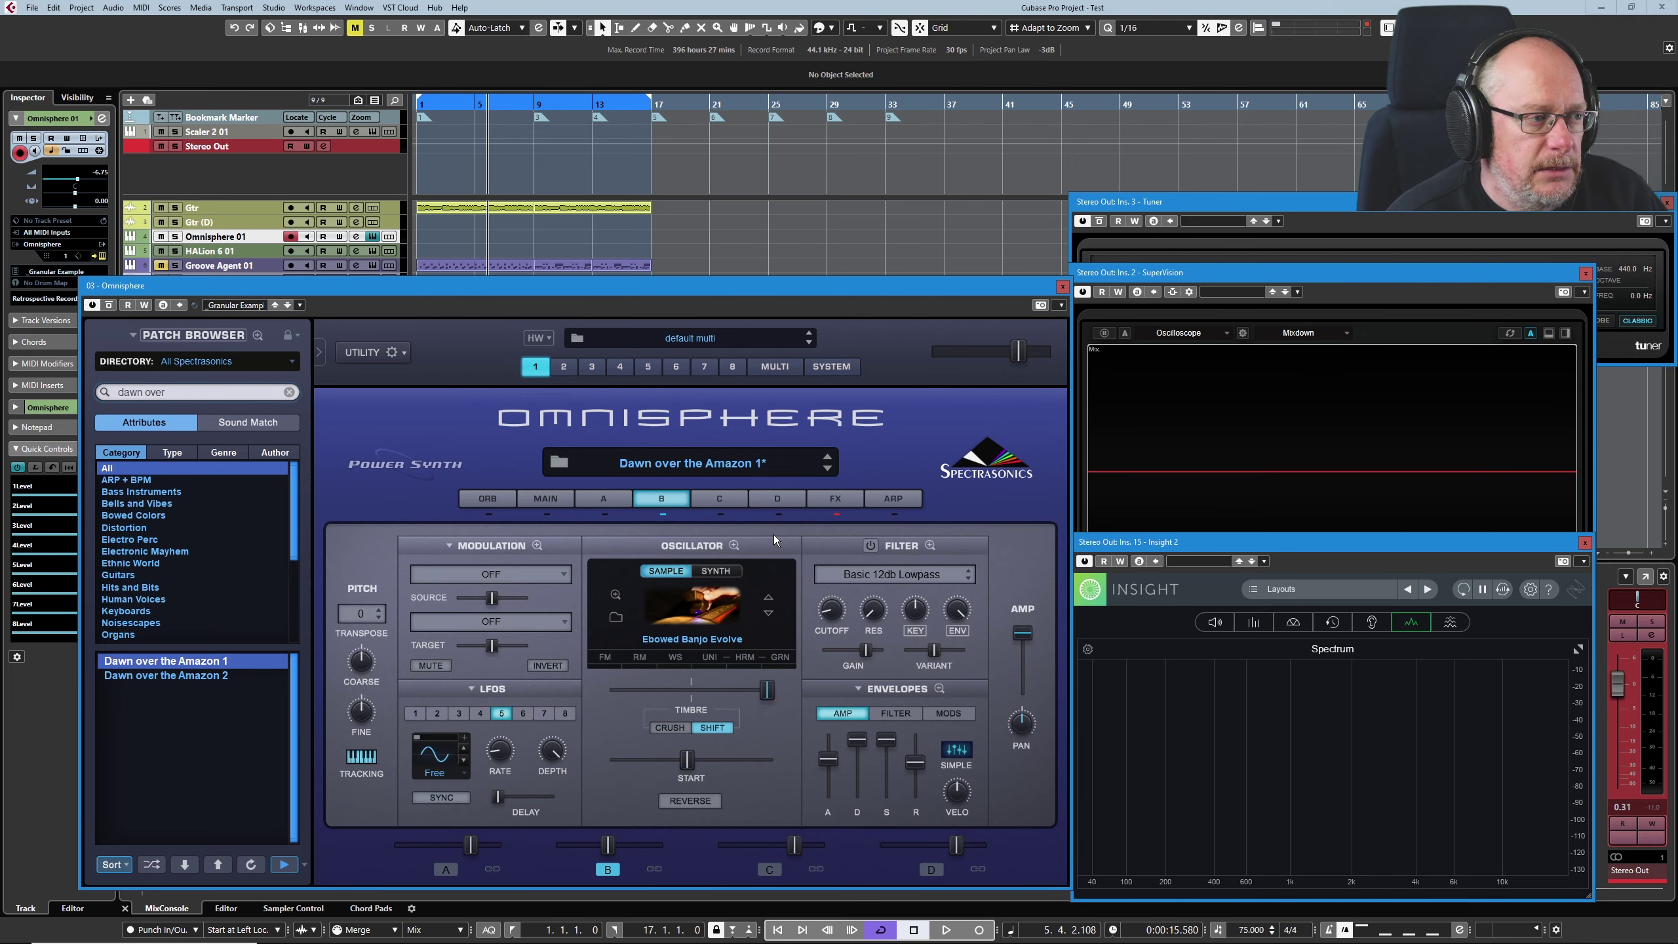
click(537, 546)
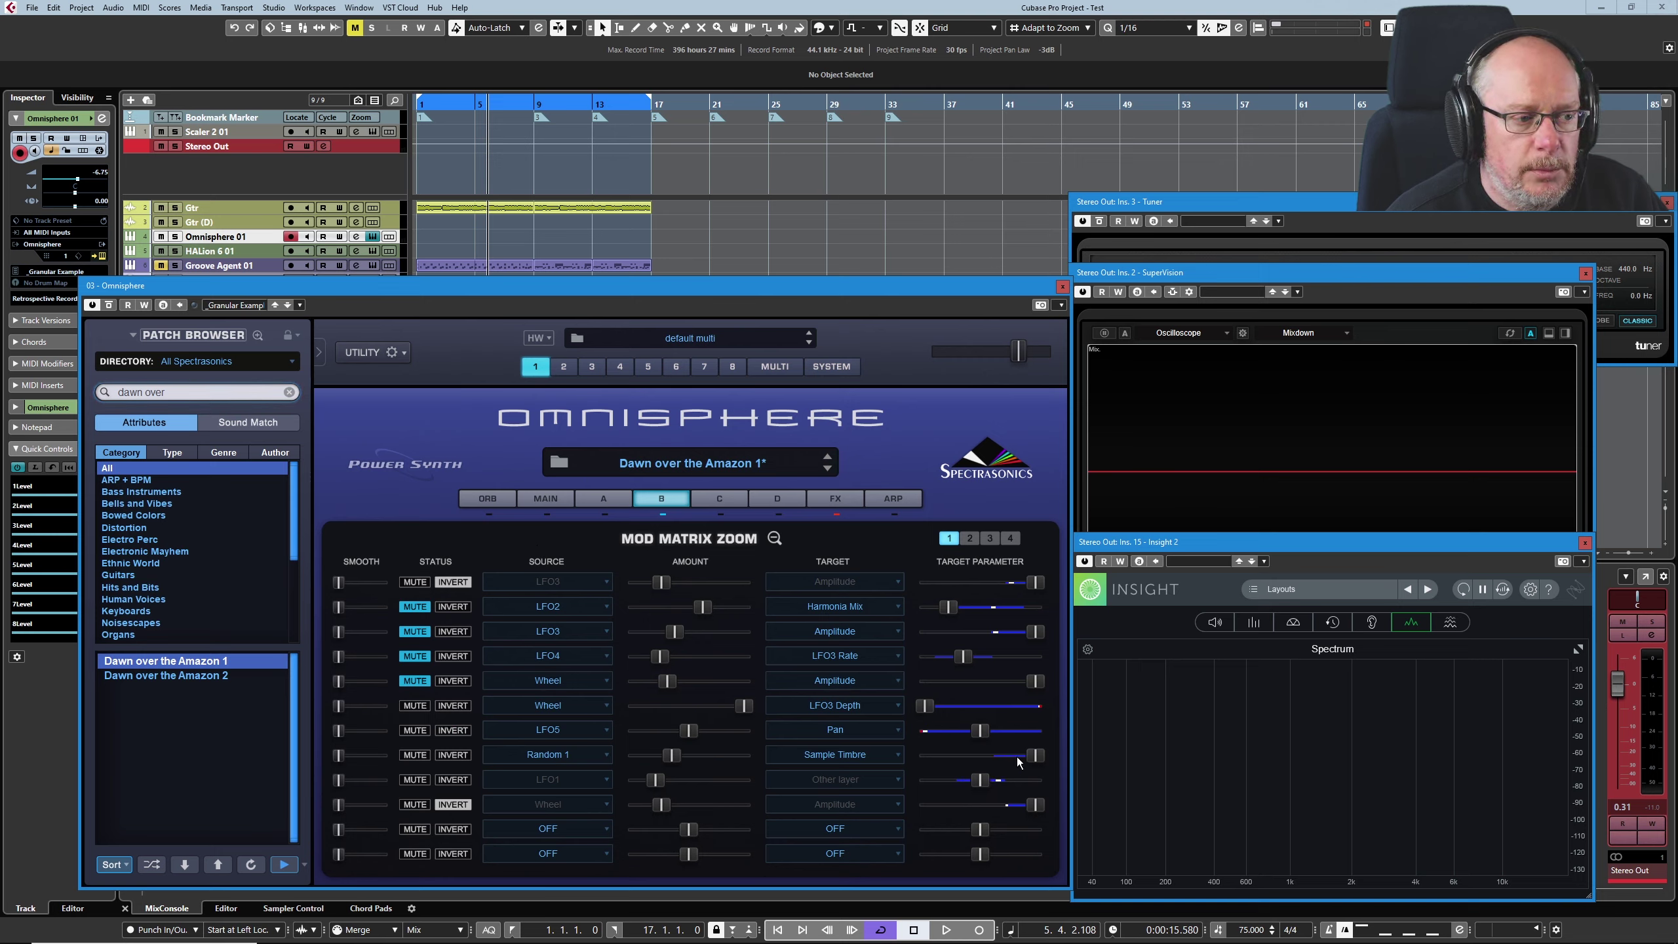
drag(1034, 760, 984, 762)
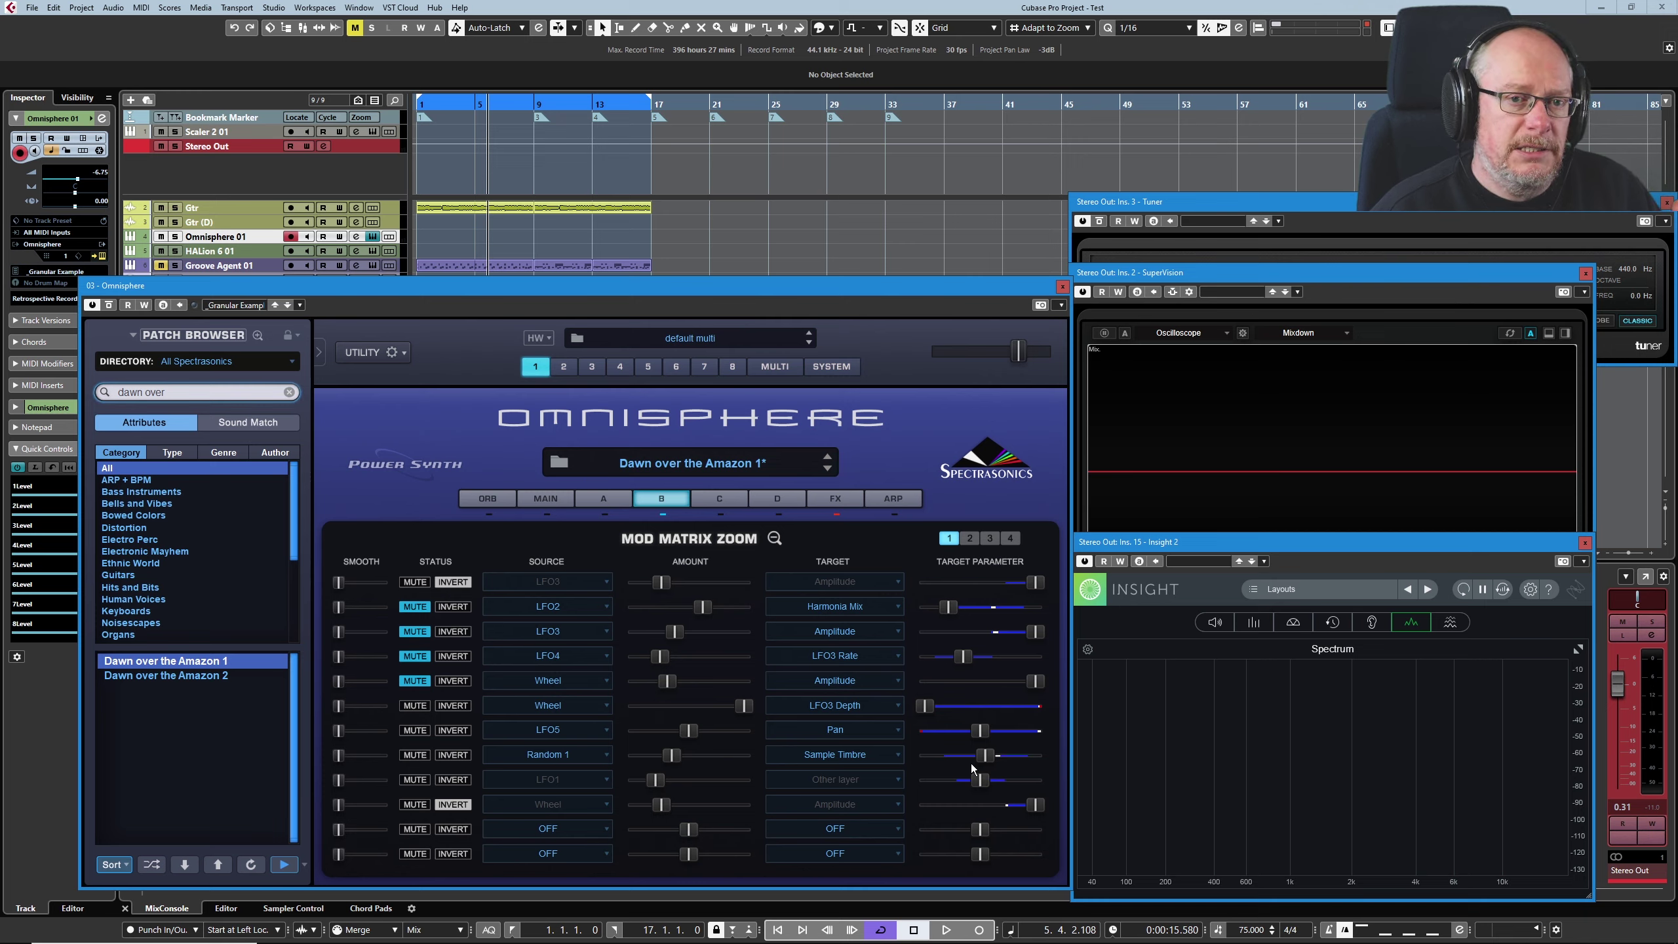
drag(674, 760, 692, 764)
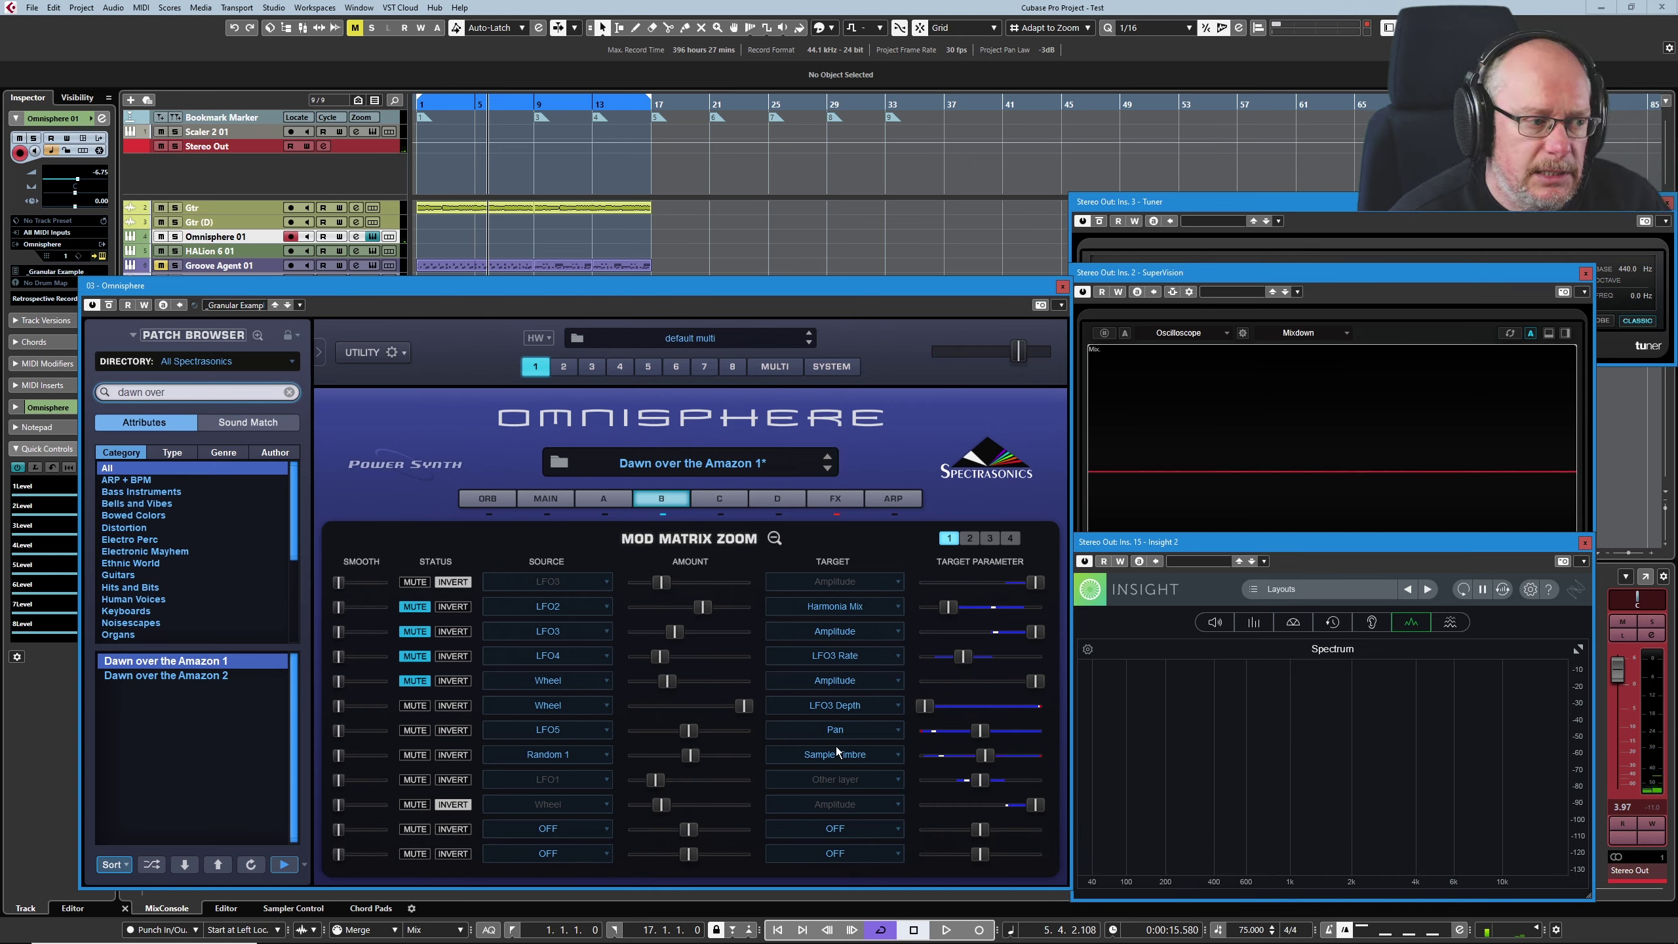
- Reload Dawn over the Amazon 1 and review the AUX and layer A effects racks
click(776, 538)
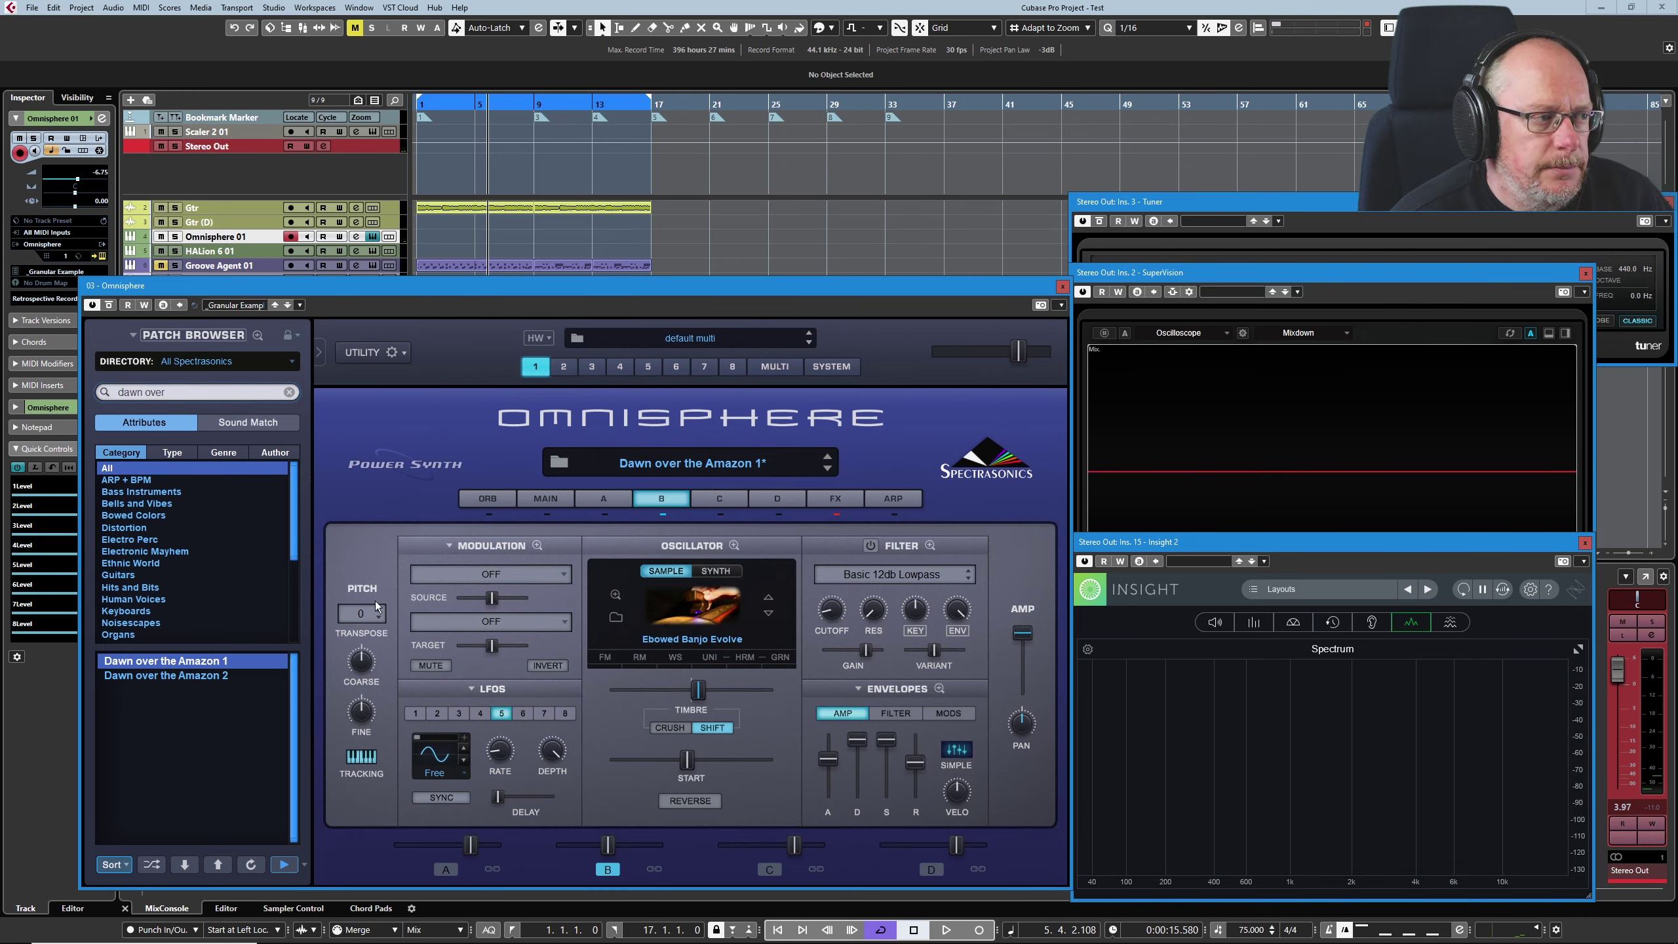
click(177, 662)
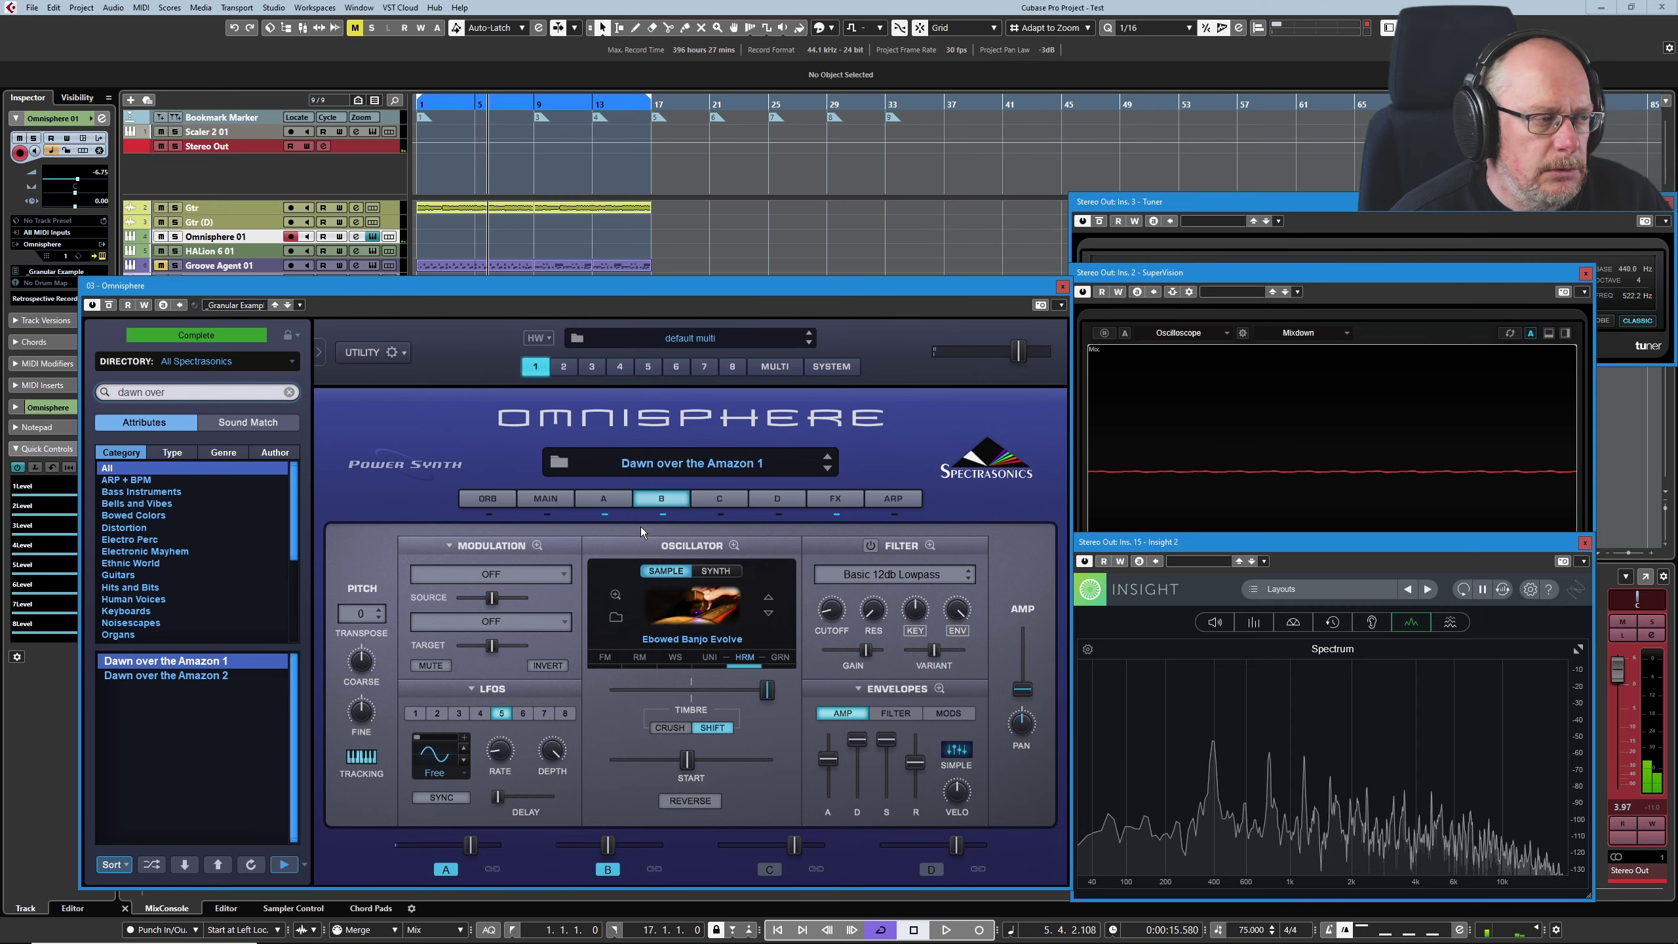
click(836, 499)
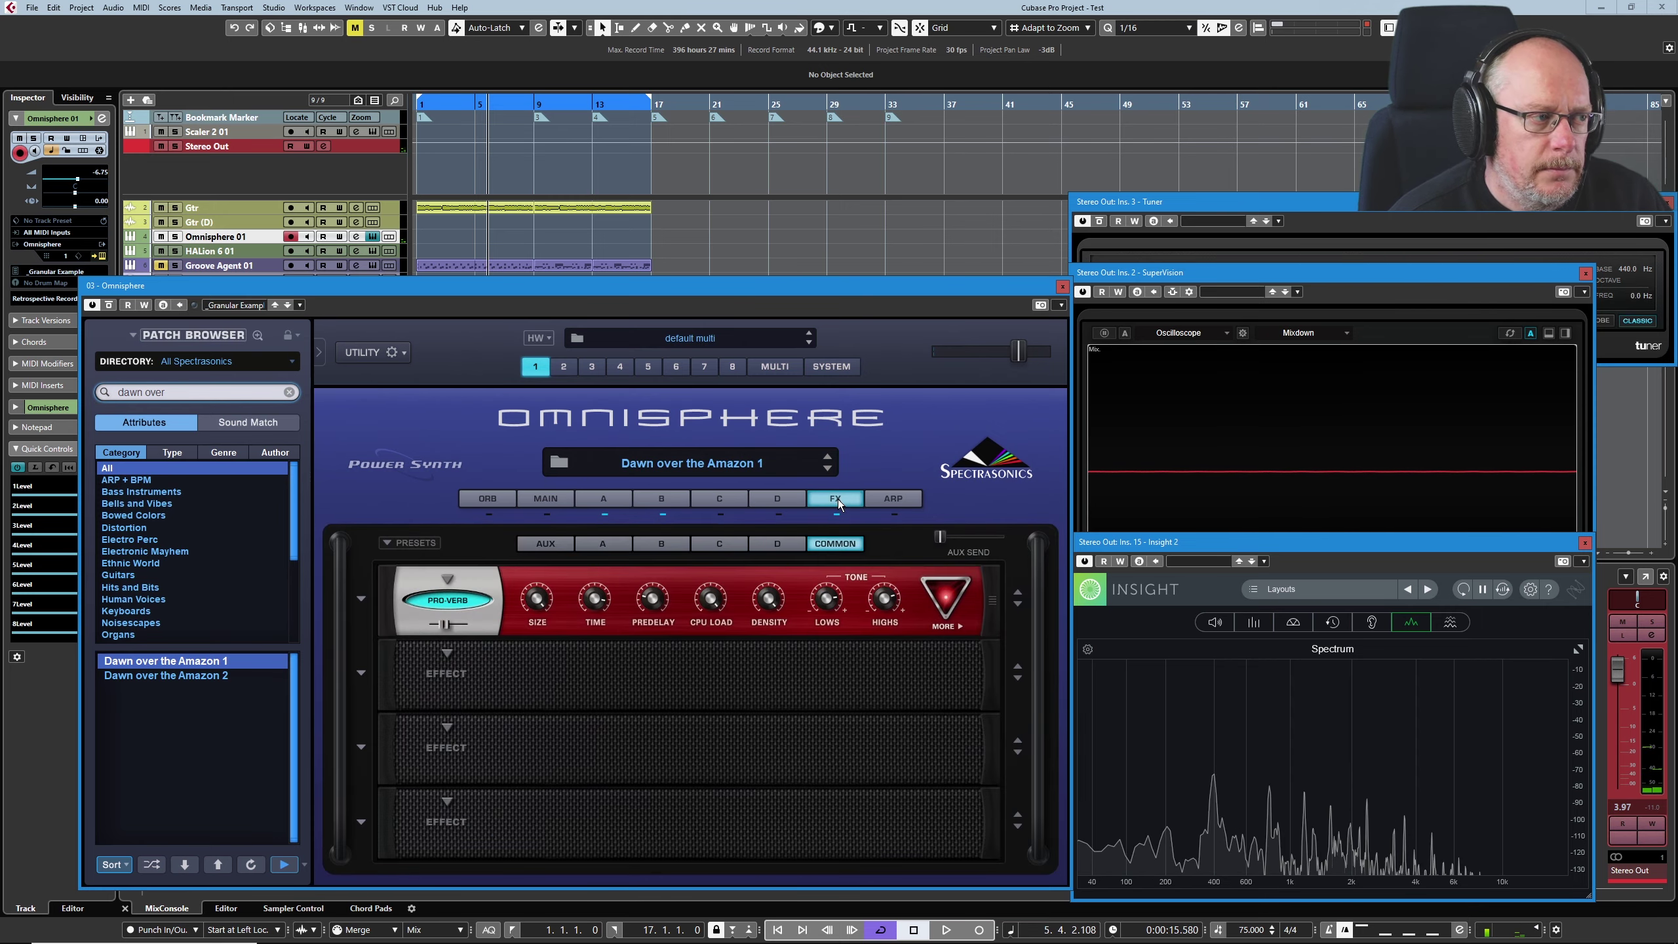
click(555, 543)
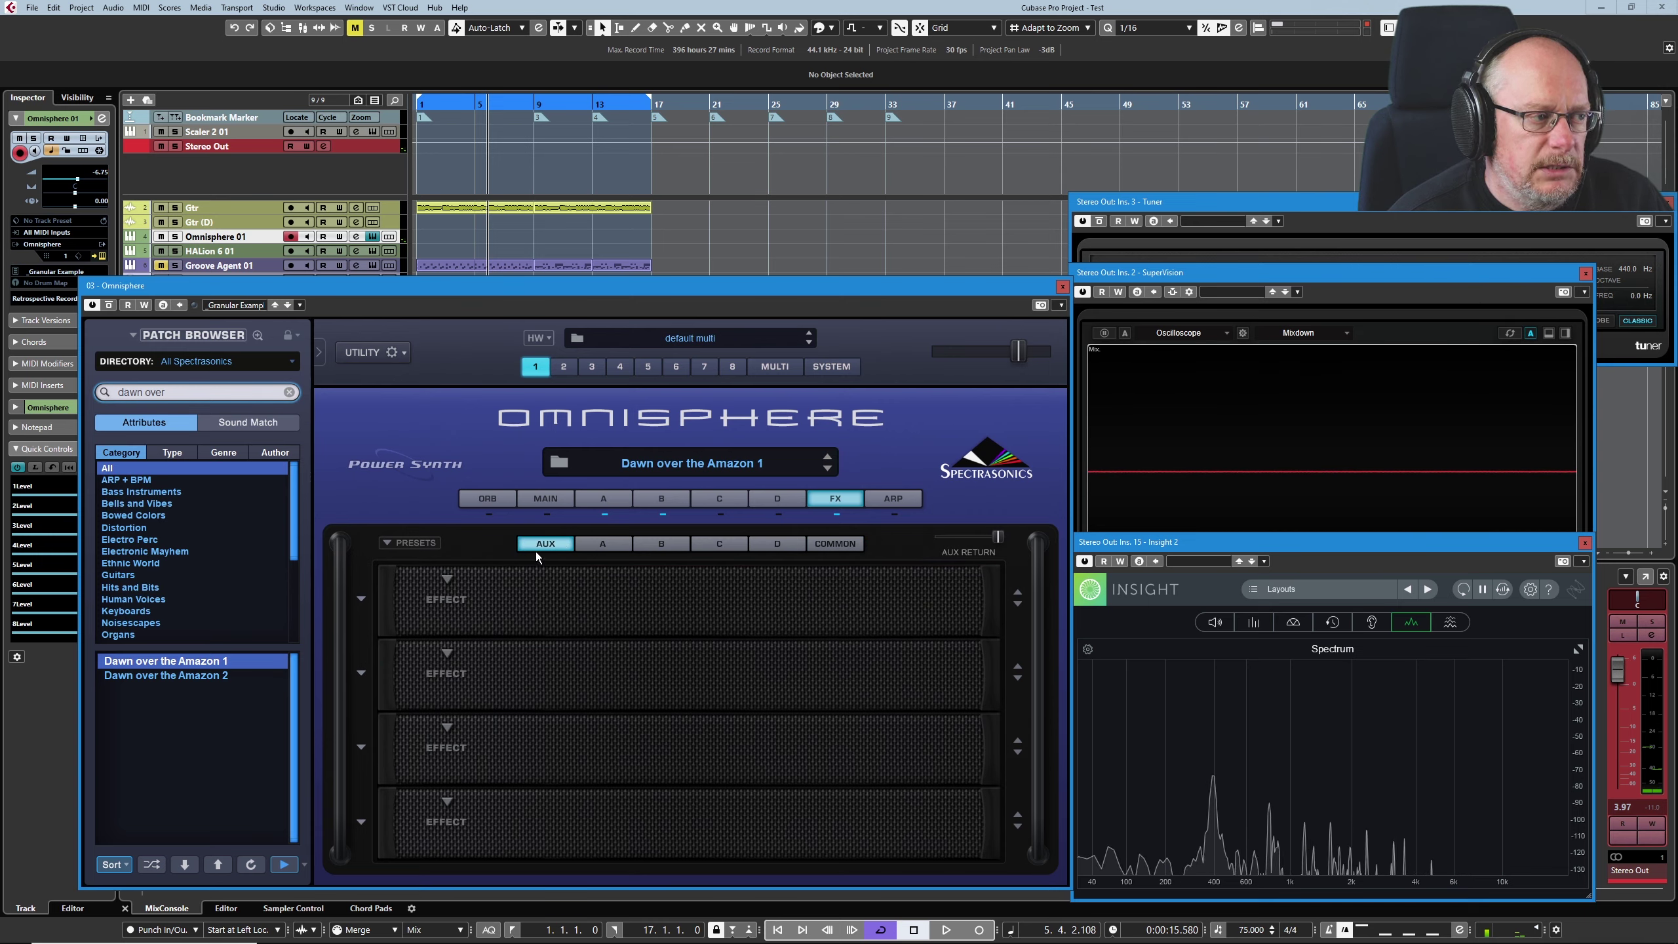
click(606, 546)
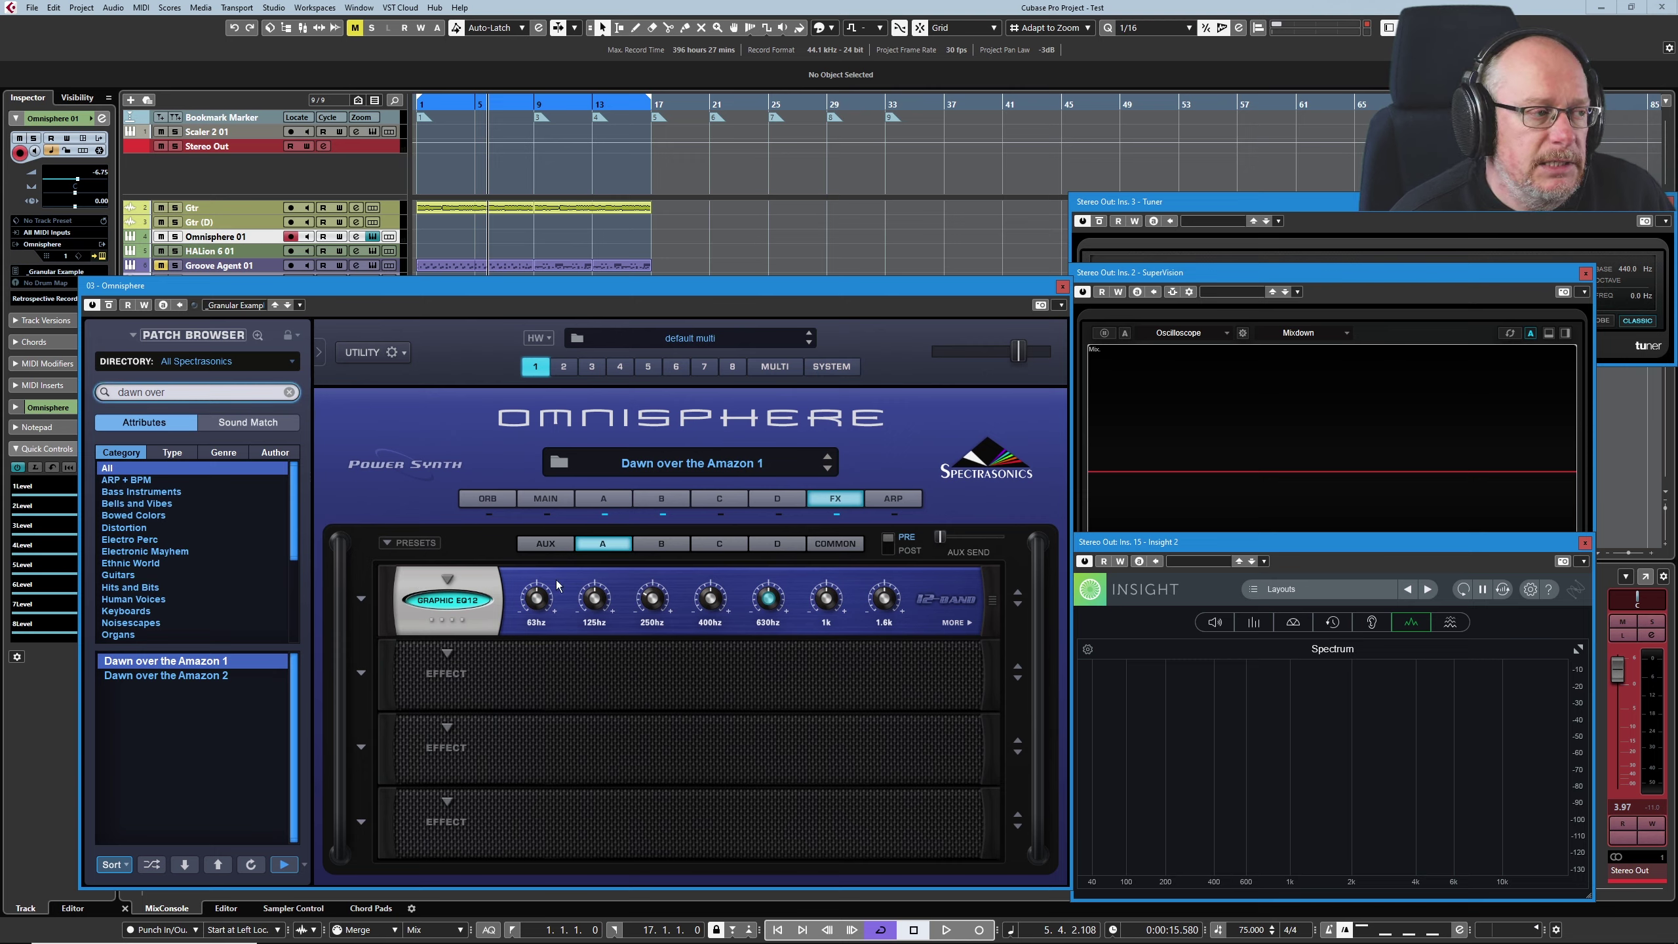
- Open the Mod Matrix Zoom from layer B's page and switch it to layer A
click(600, 499)
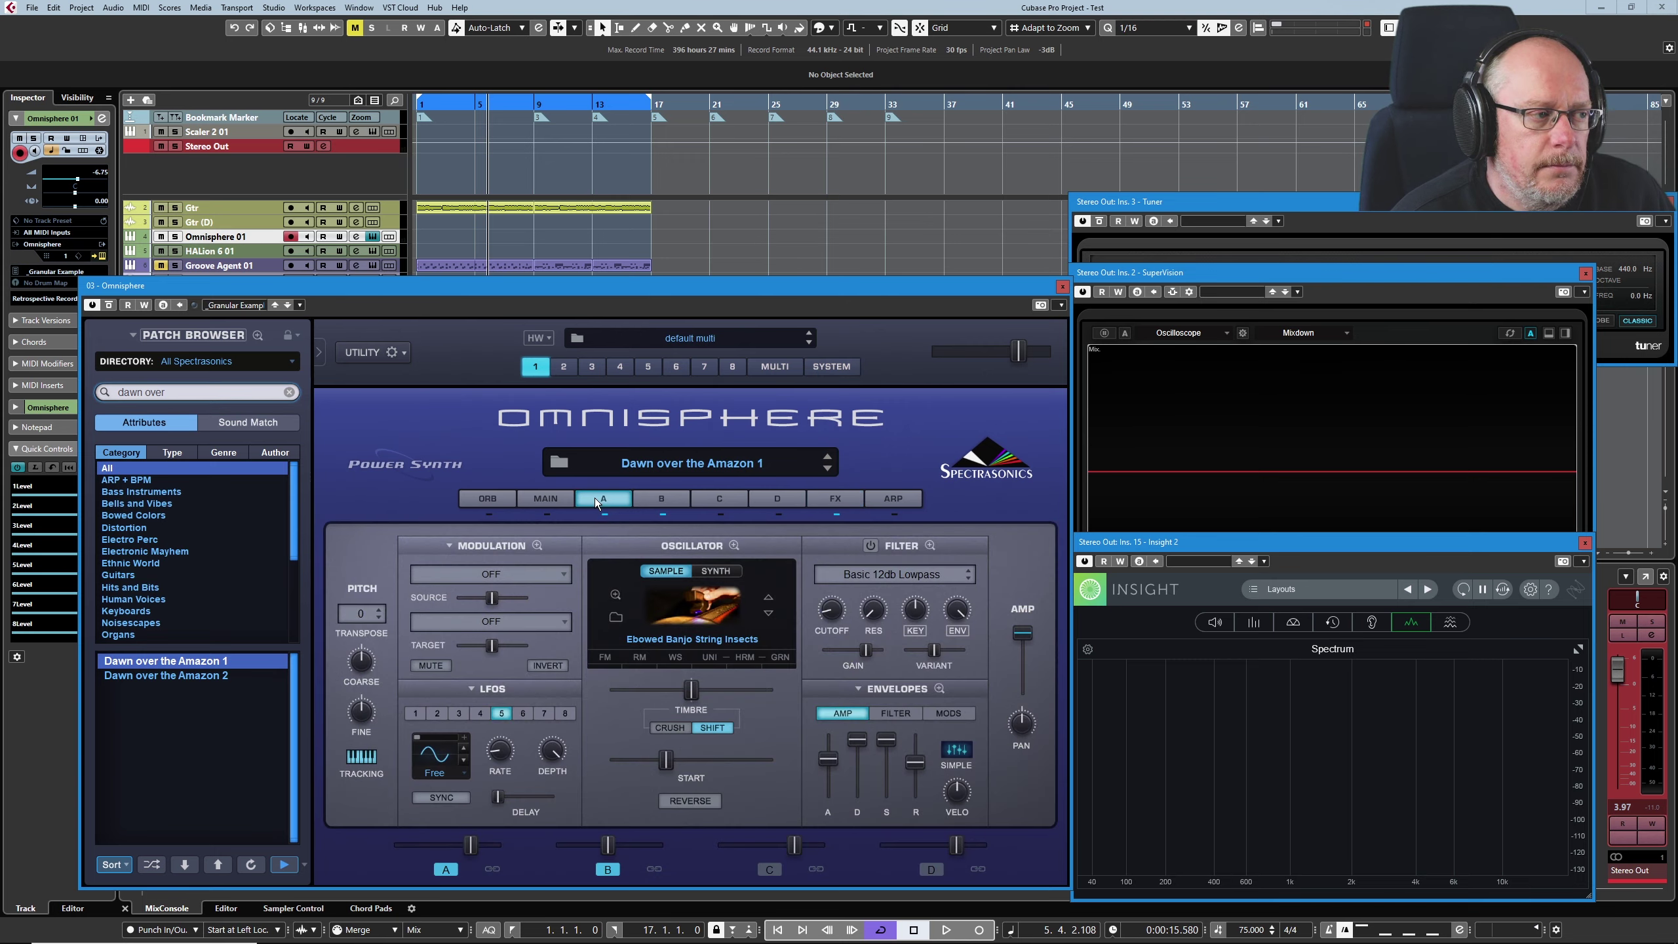
click(660, 509)
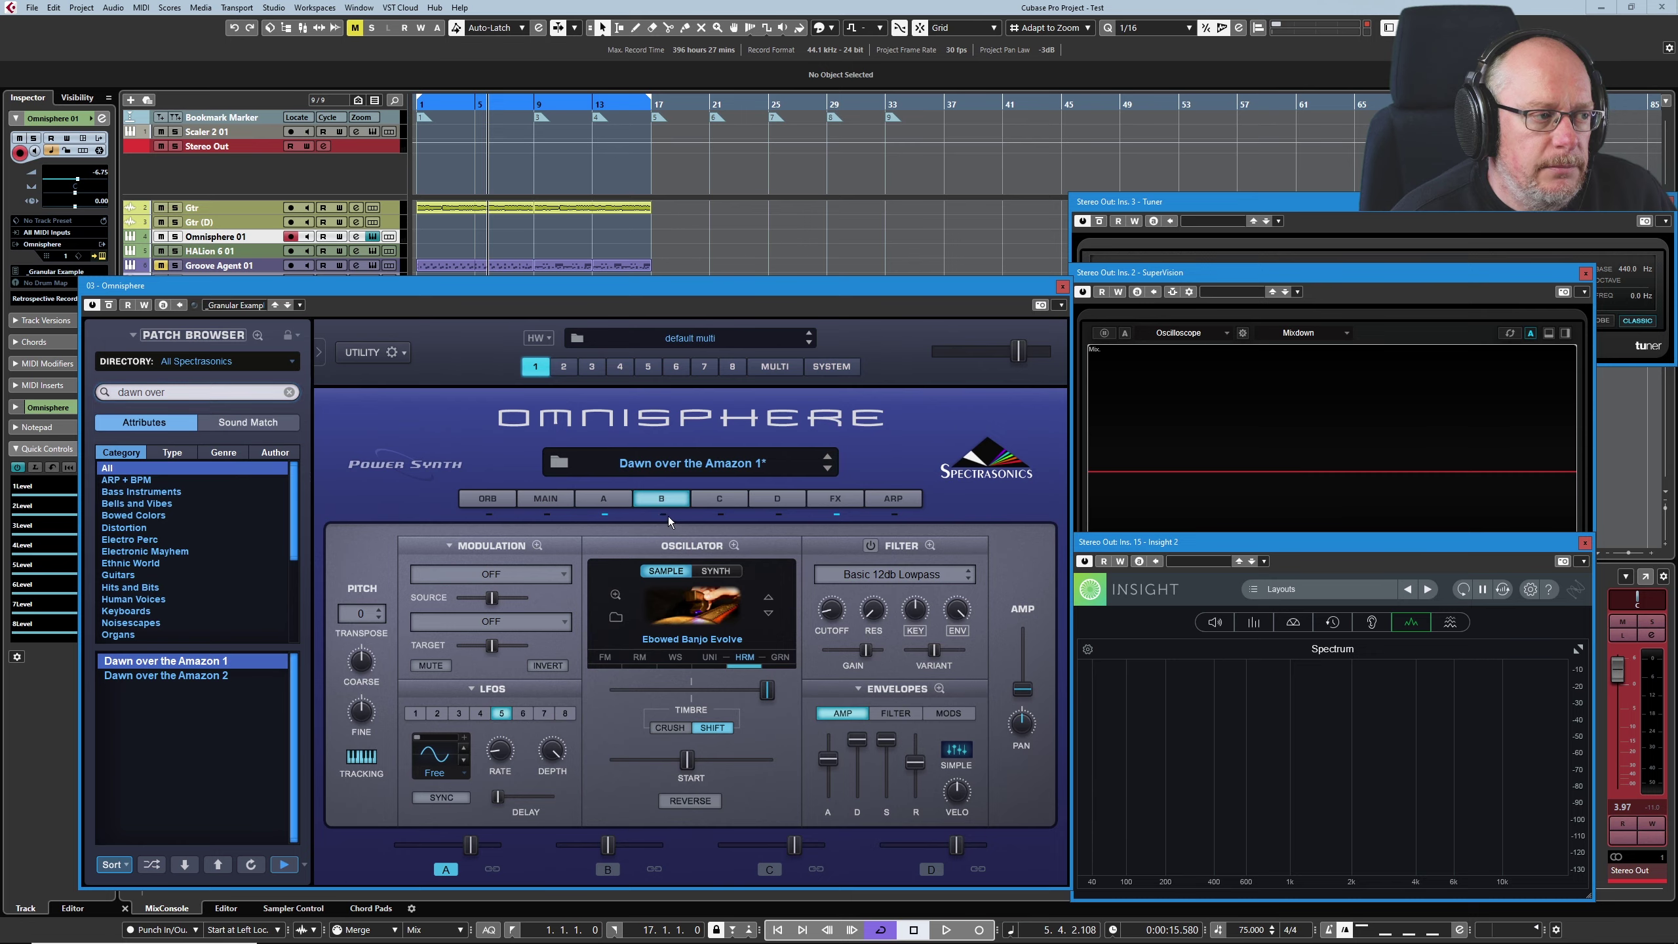
click(537, 546)
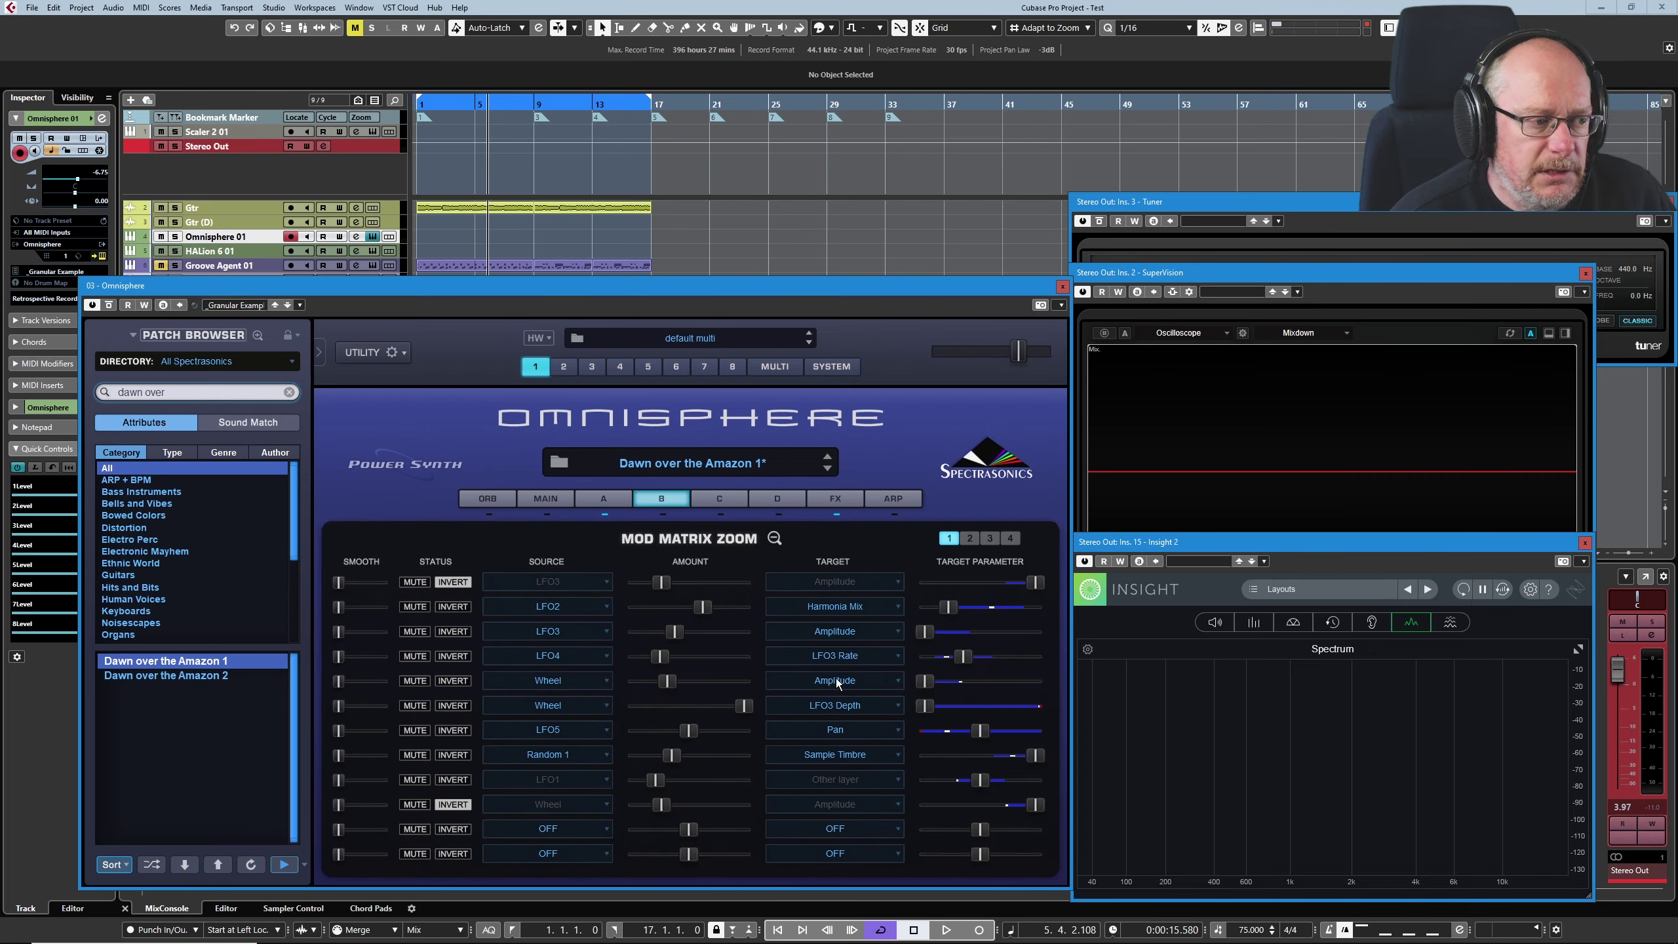
click(600, 501)
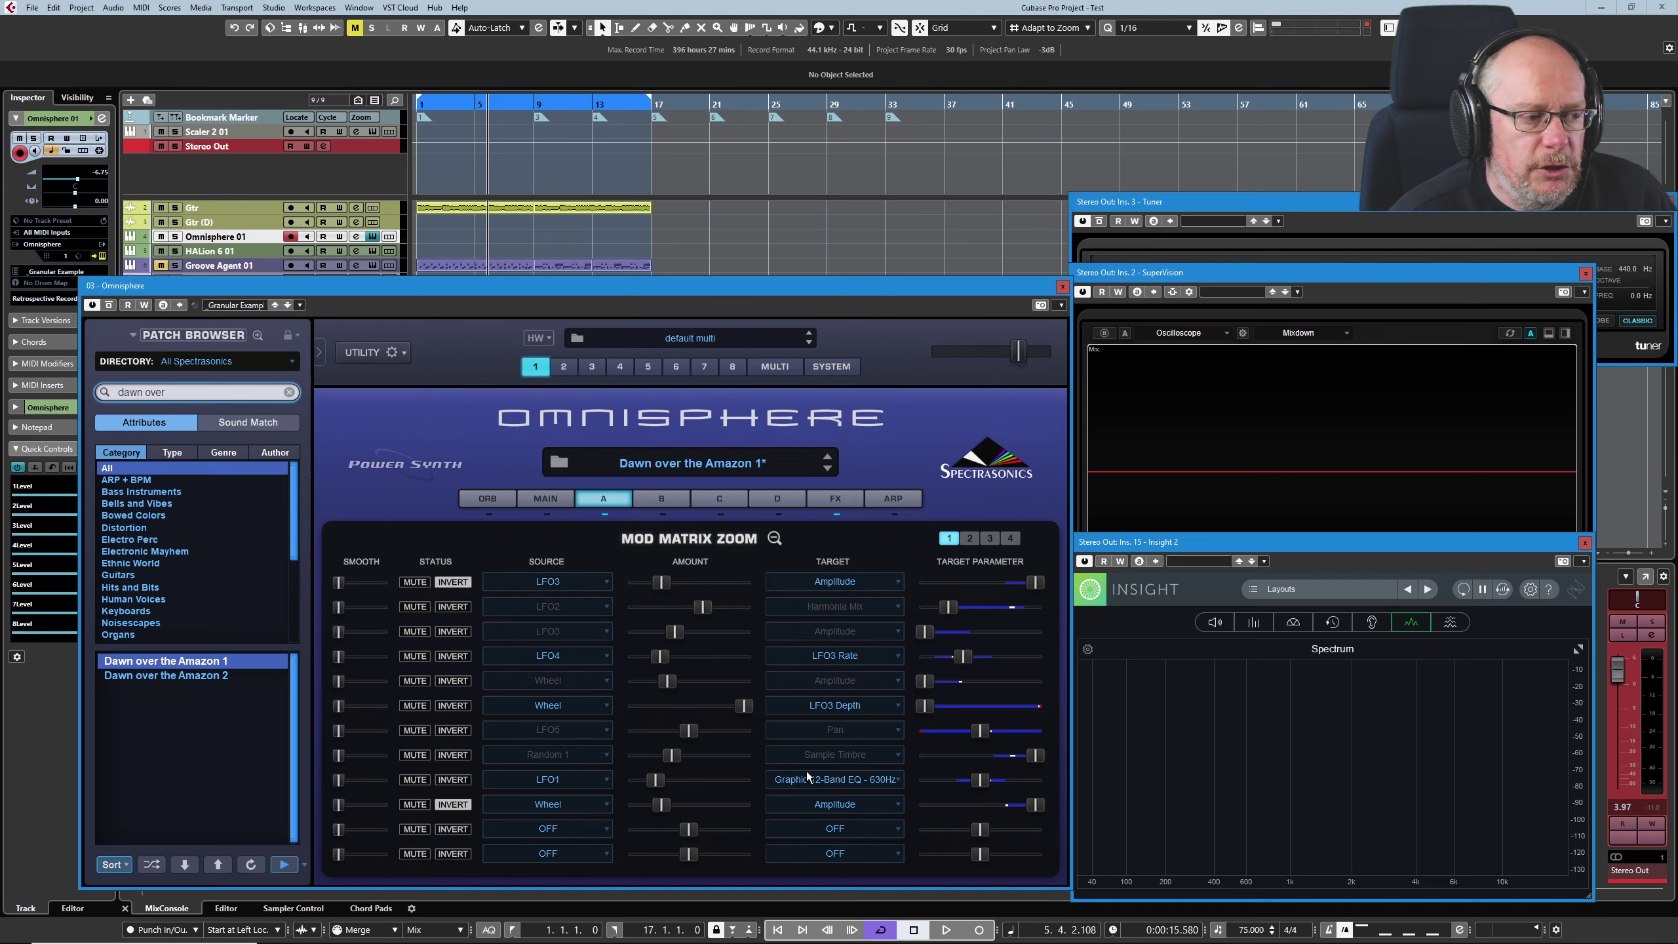
- Set the LFO1→Graphic 12-Band EQ 630Hz amount to 0.500, then select the HALion 6 01 track
drag(981, 787, 979, 787)
drag(661, 782, 691, 790)
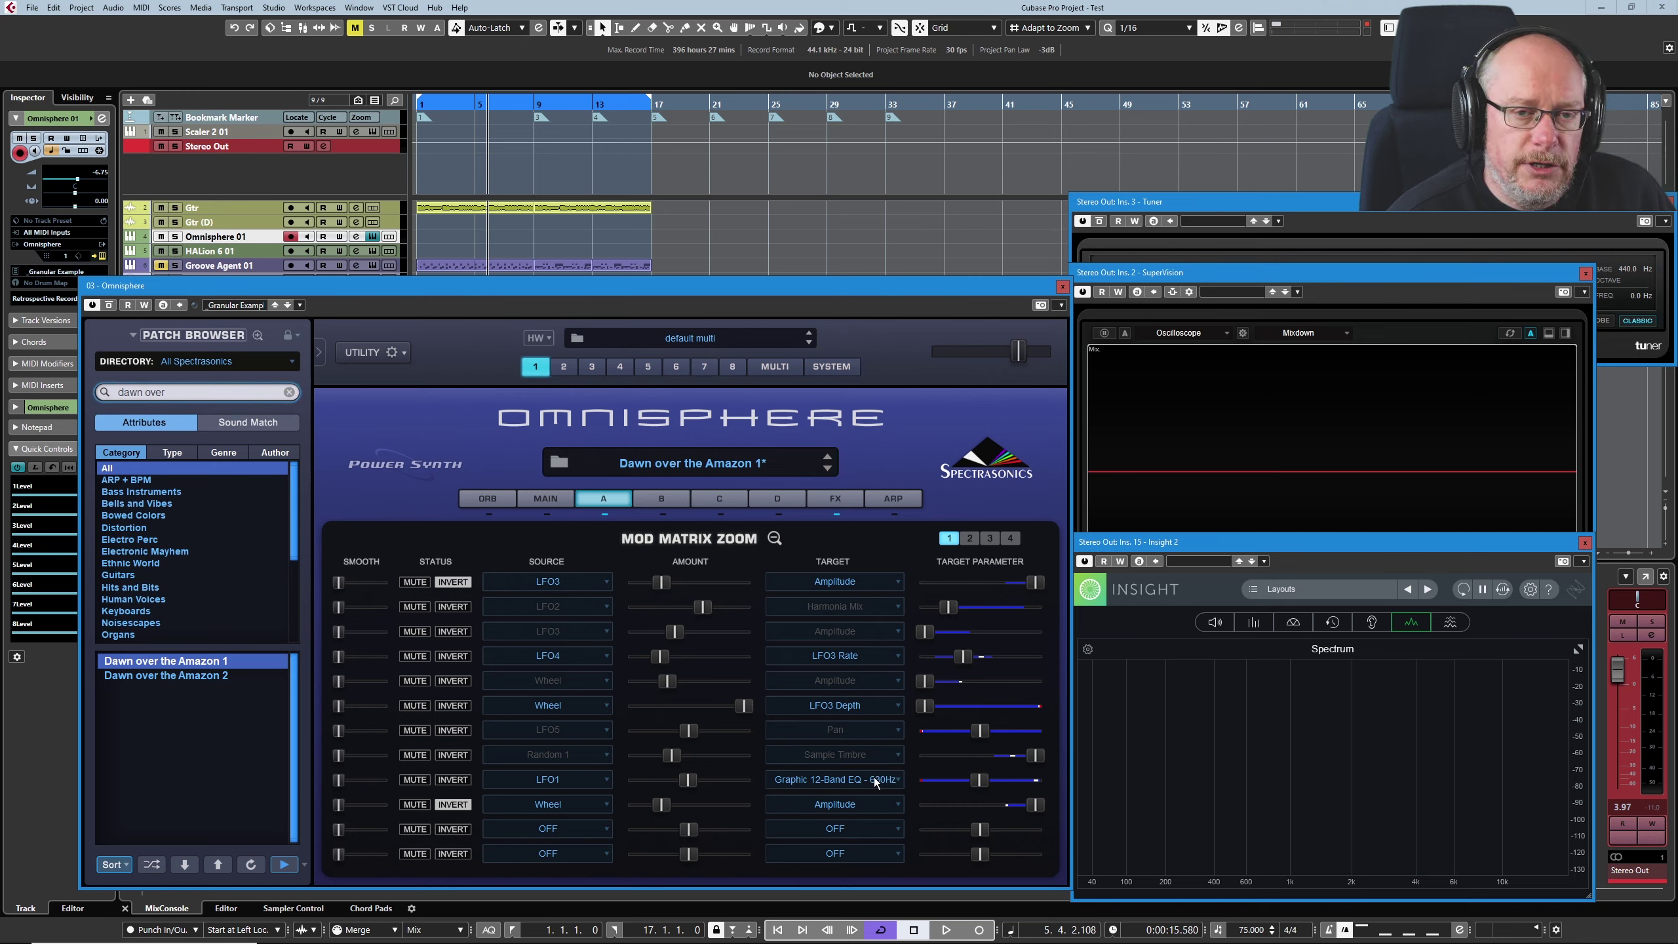
click(237, 249)
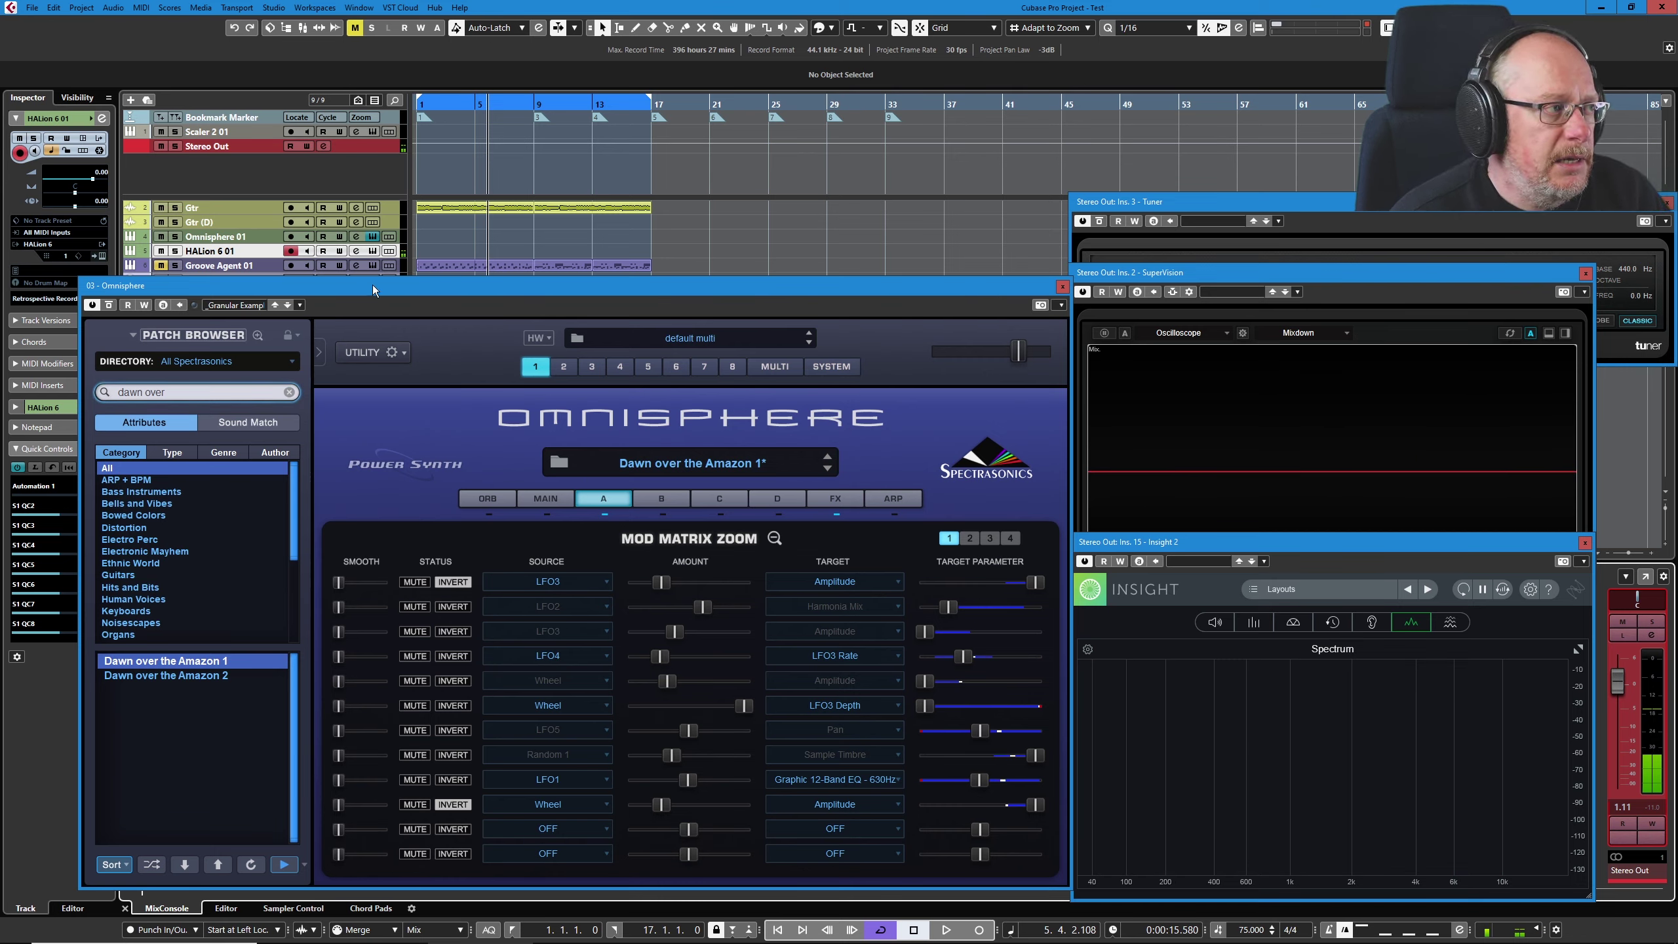
- Select the Omnisphere 01 track in Cubase to make it active again
click(461, 238)
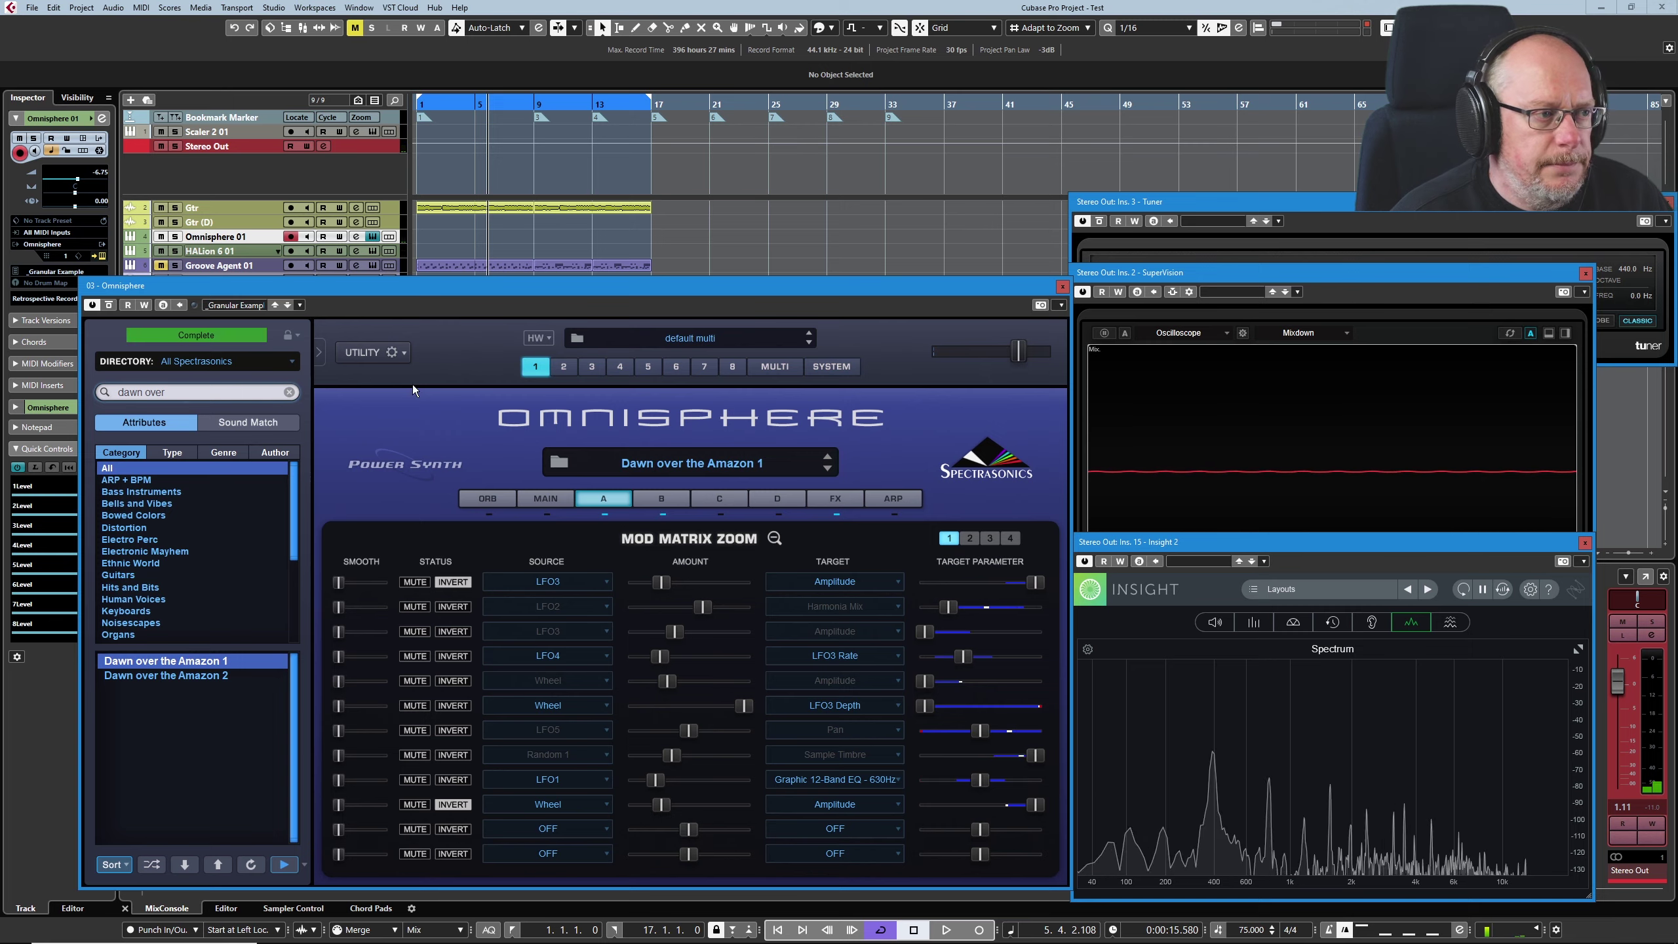
- On the FX page, compare layer B's Pro-Verb rack with the Common rack, returning to B
click(834, 498)
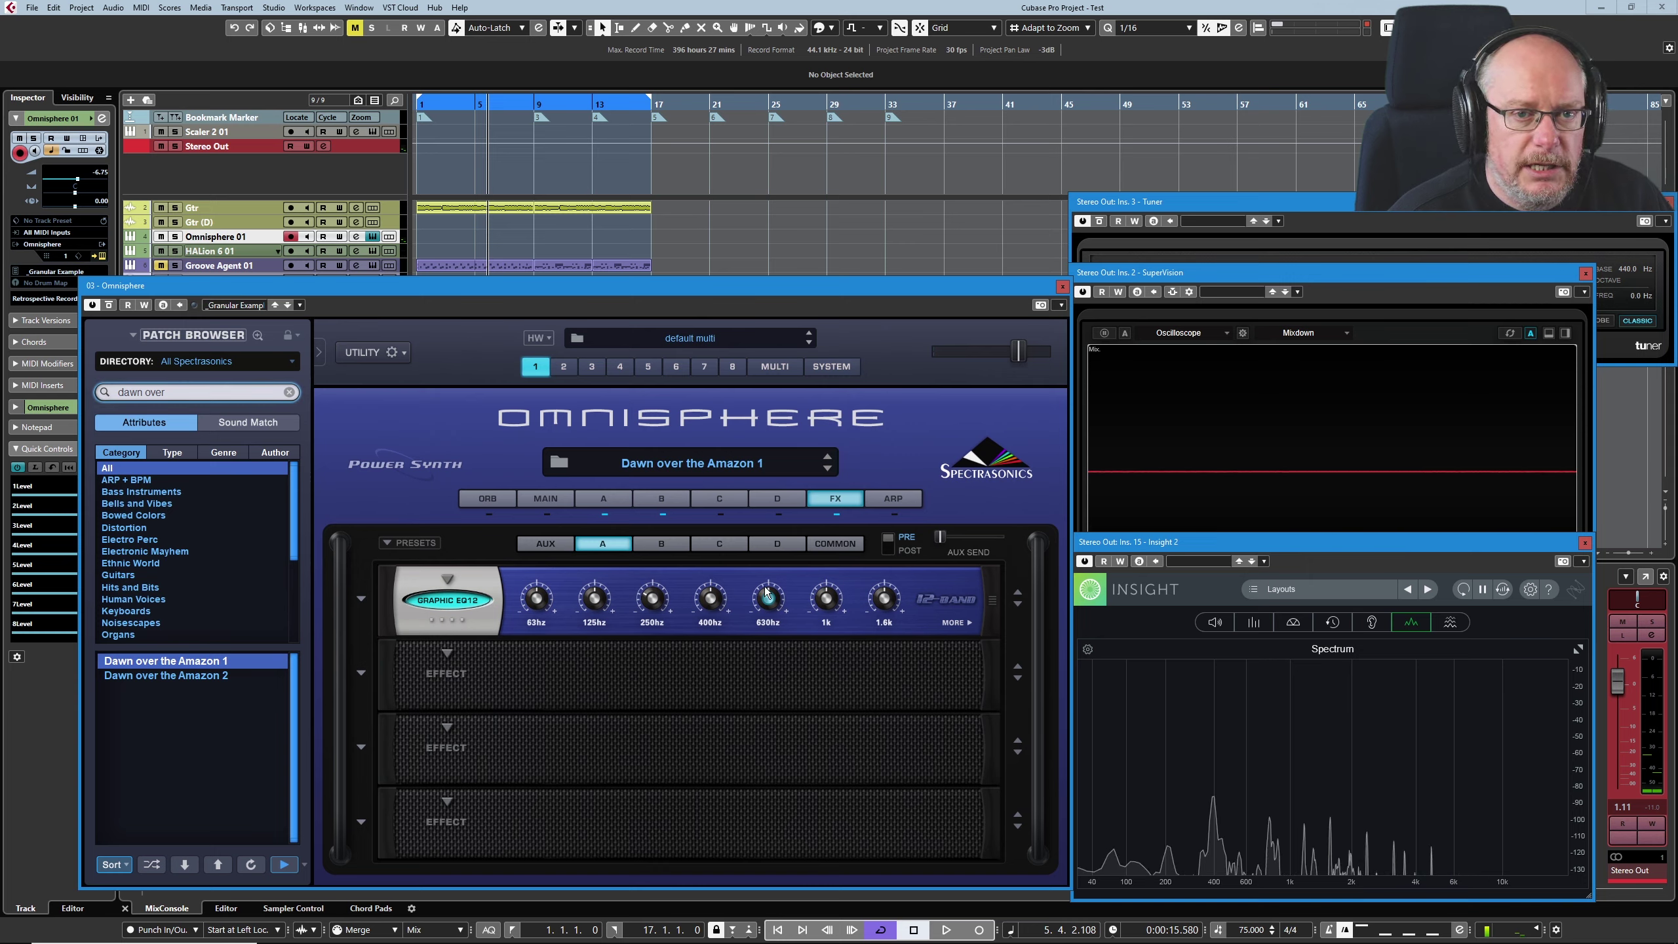
click(662, 544)
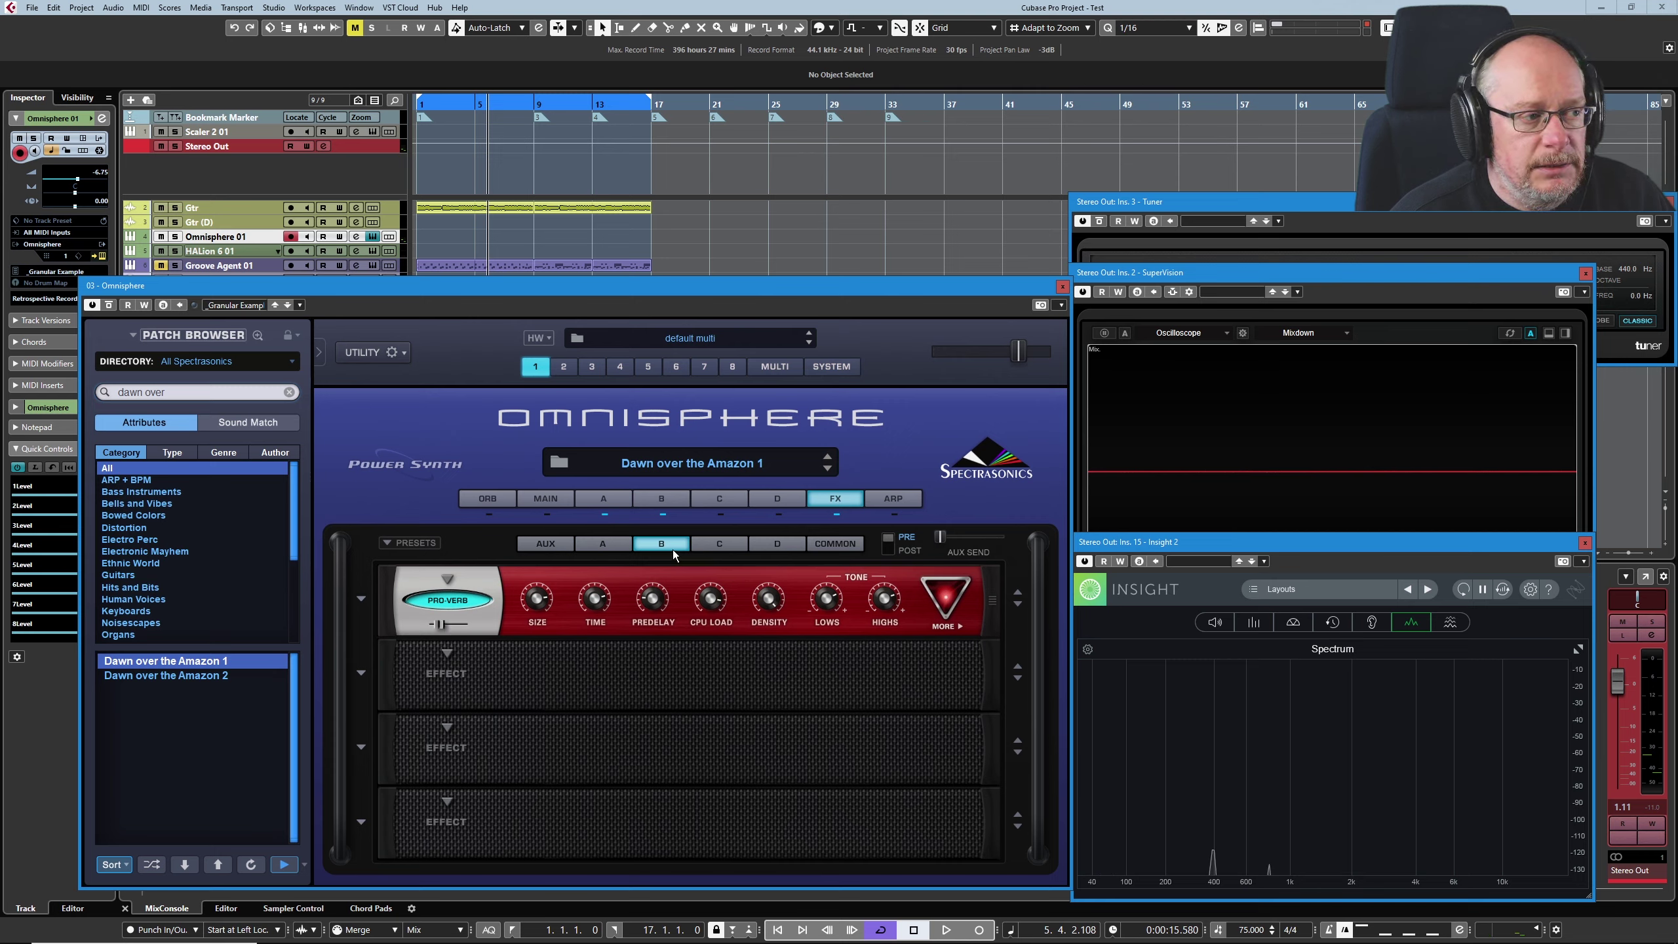
click(839, 545)
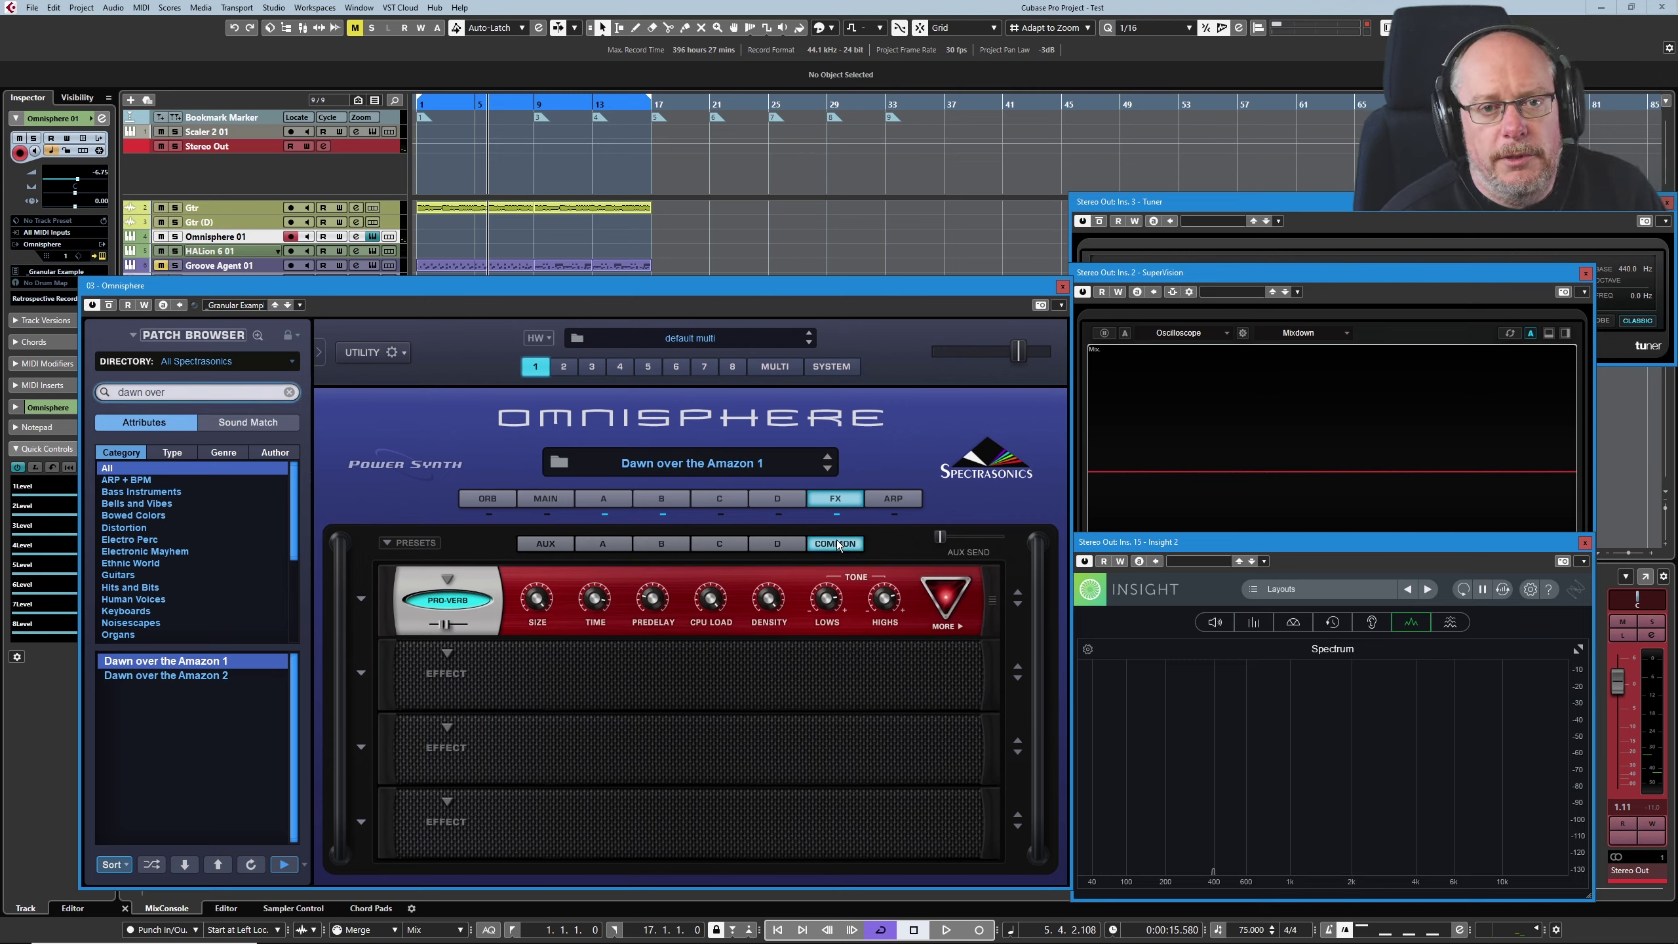
click(662, 544)
- Pull the amp envelope release down to its minimum and return to the FX racks
click(663, 498)
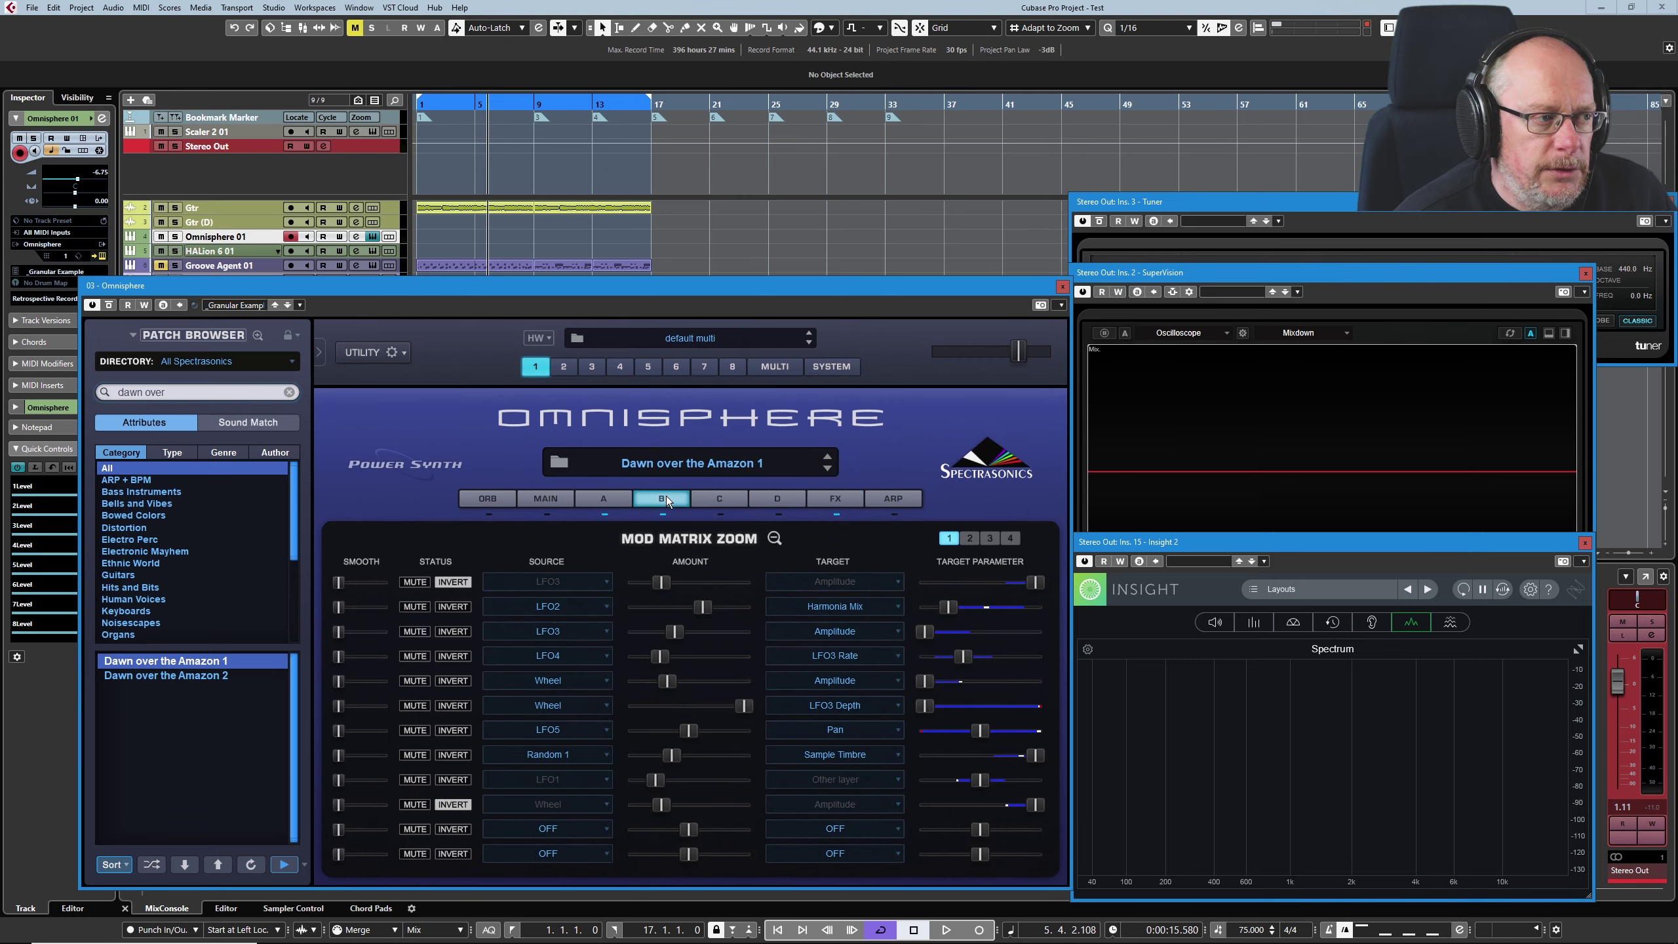
click(775, 538)
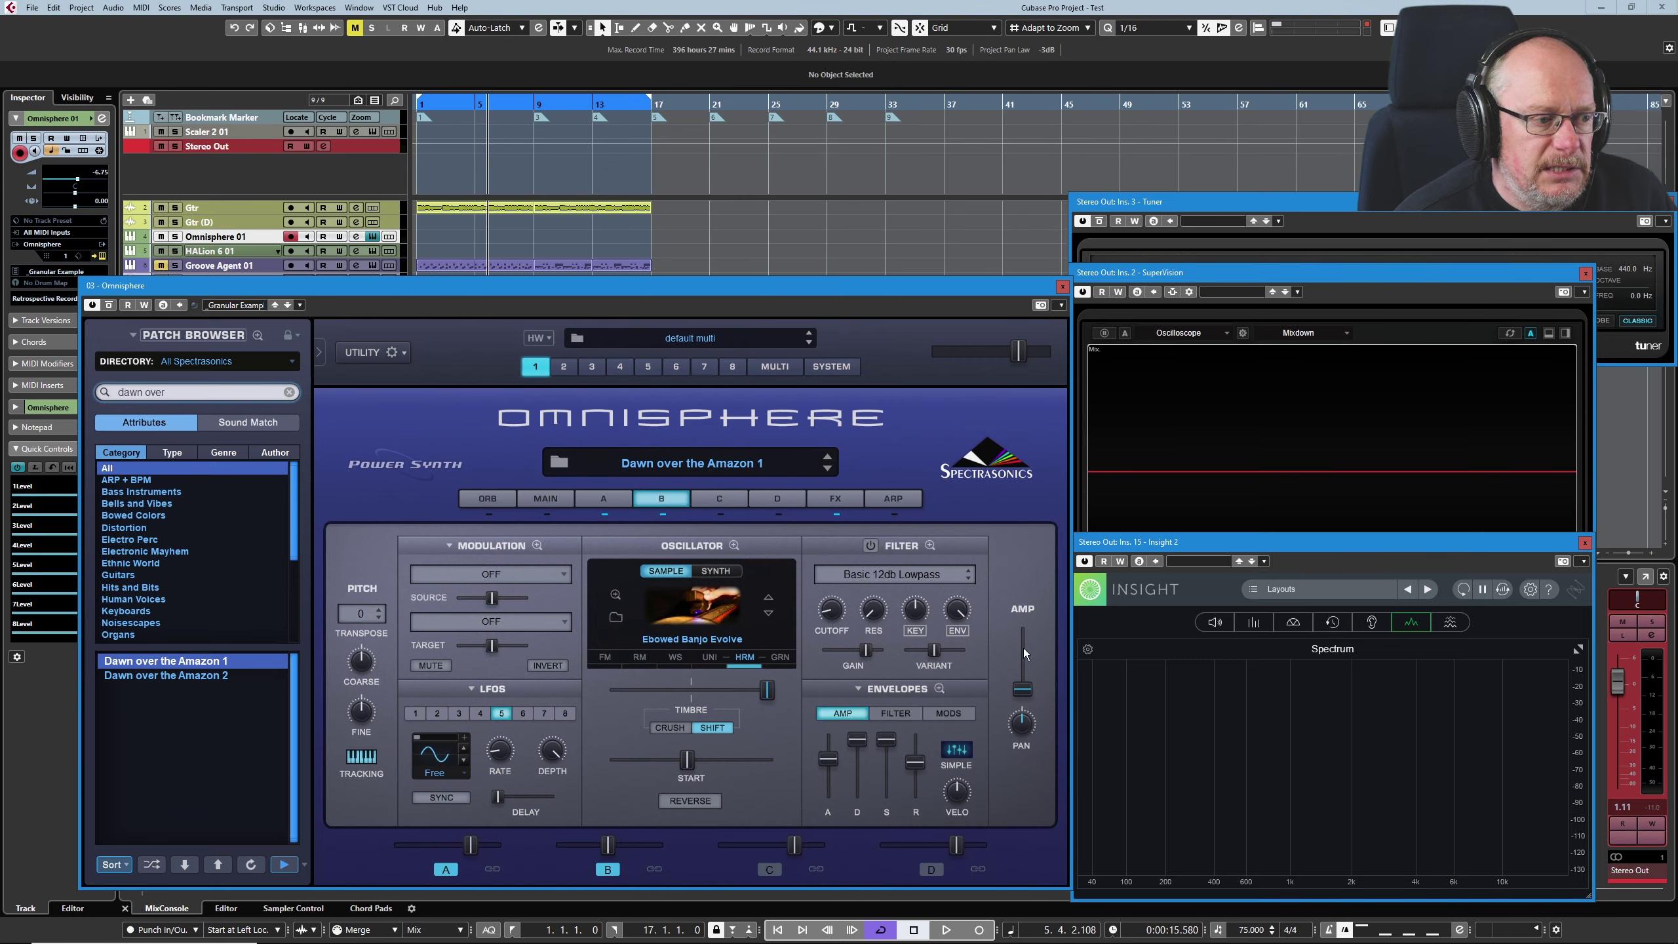
click(918, 765)
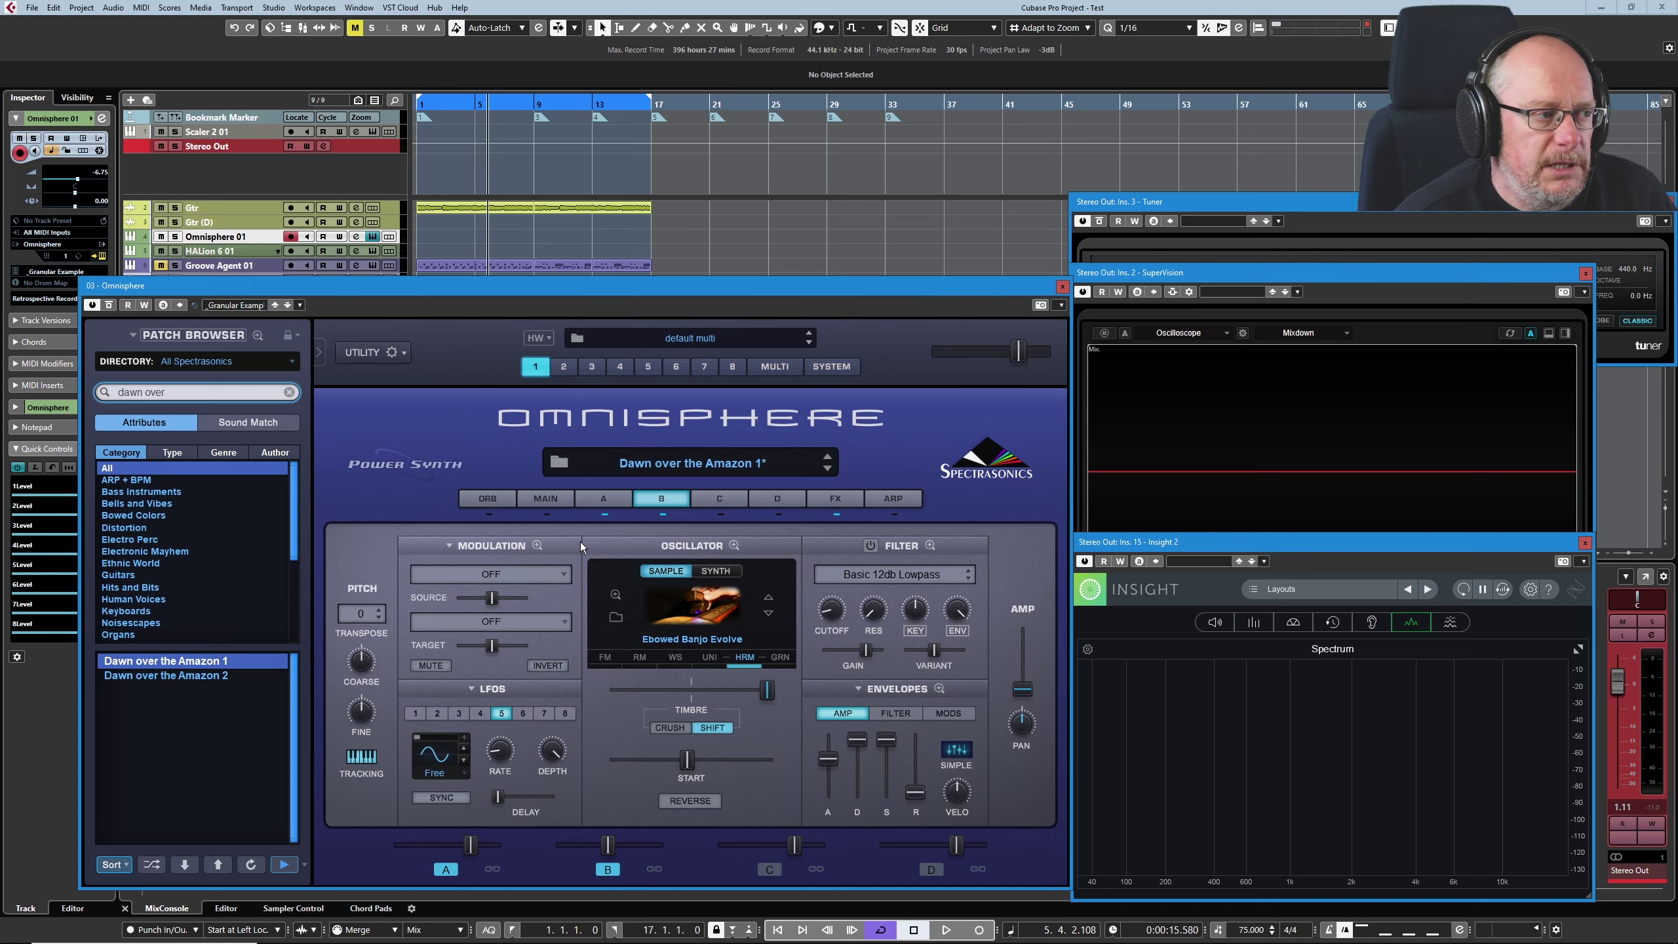
click(604, 501)
drag(923, 767, 918, 830)
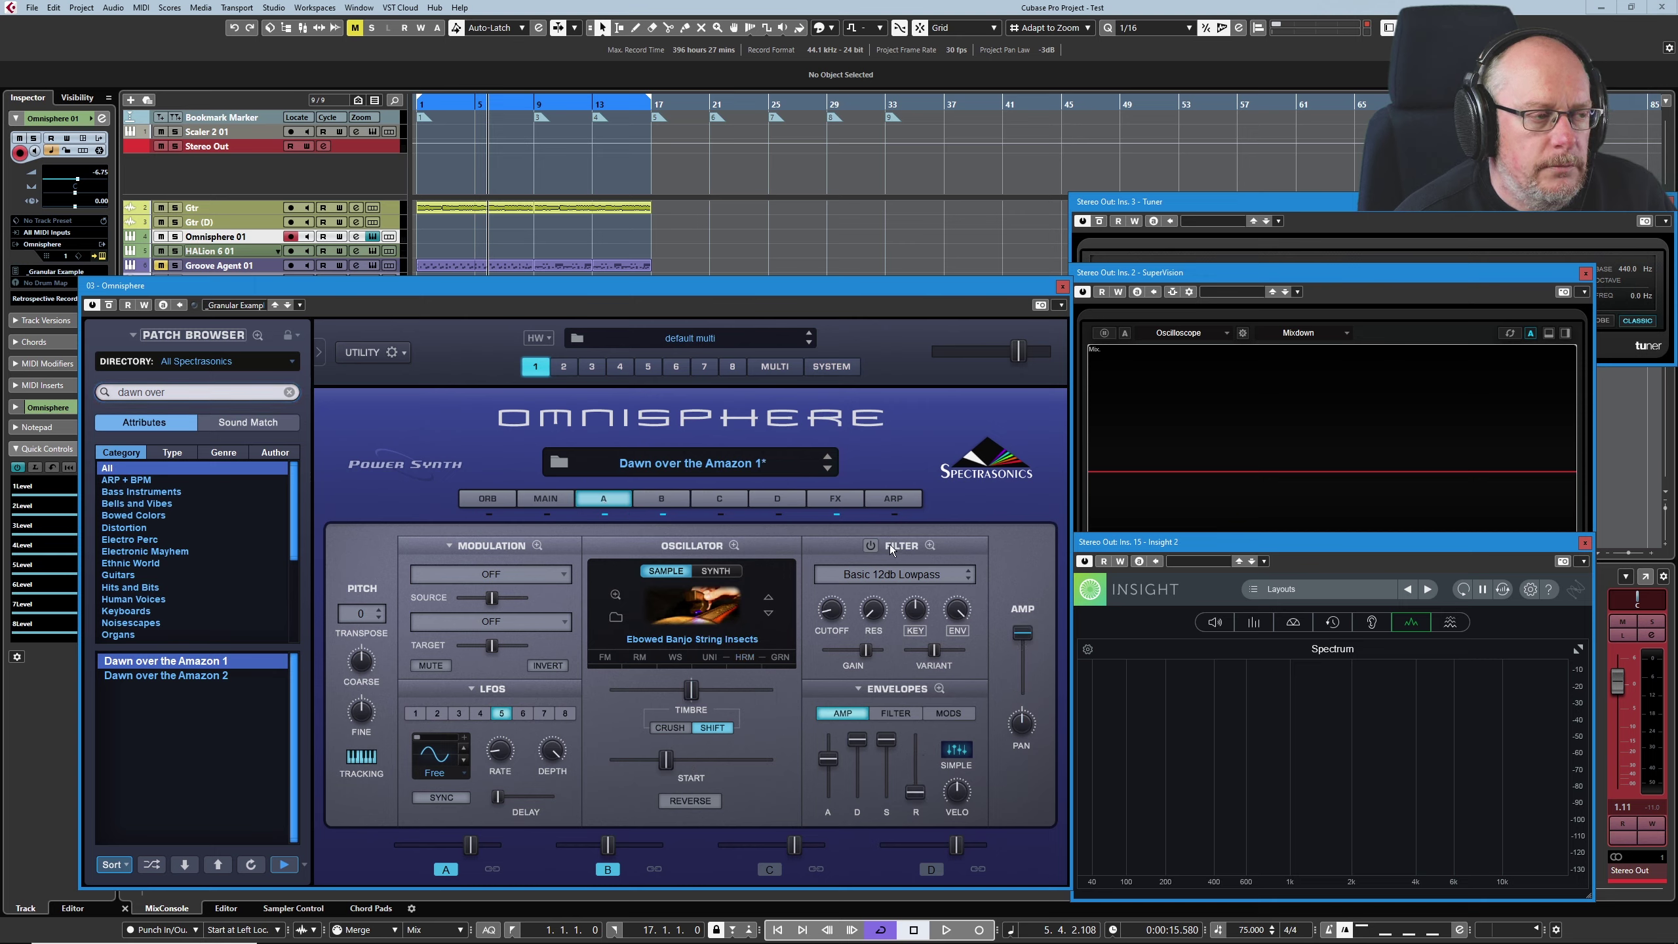
click(826, 500)
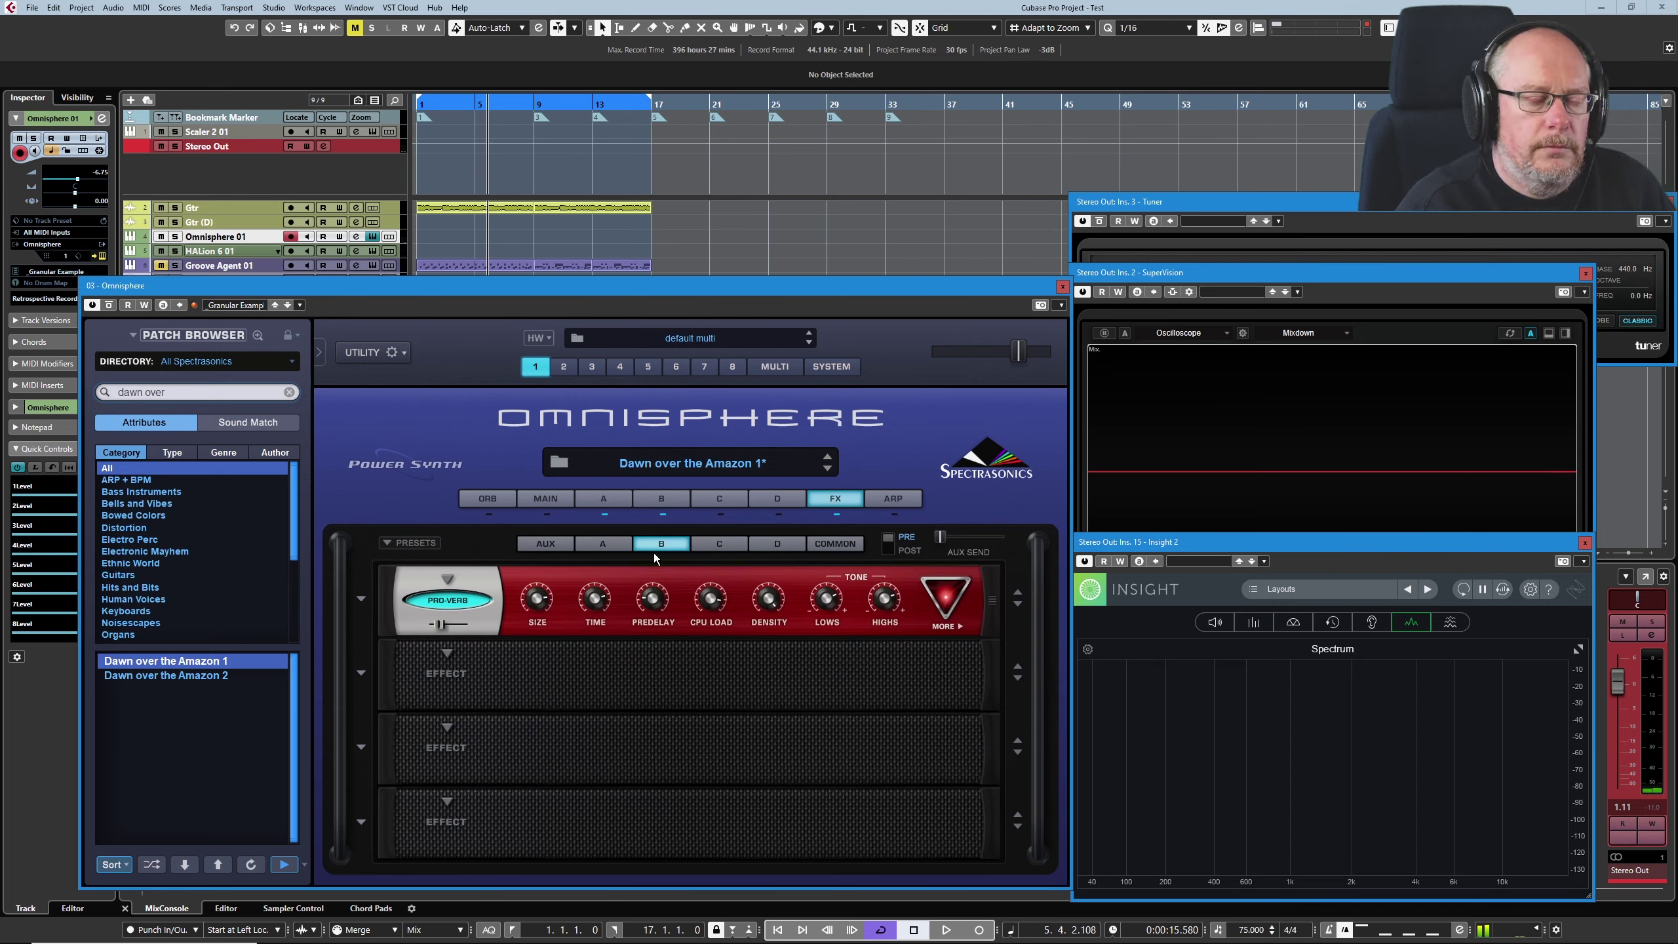